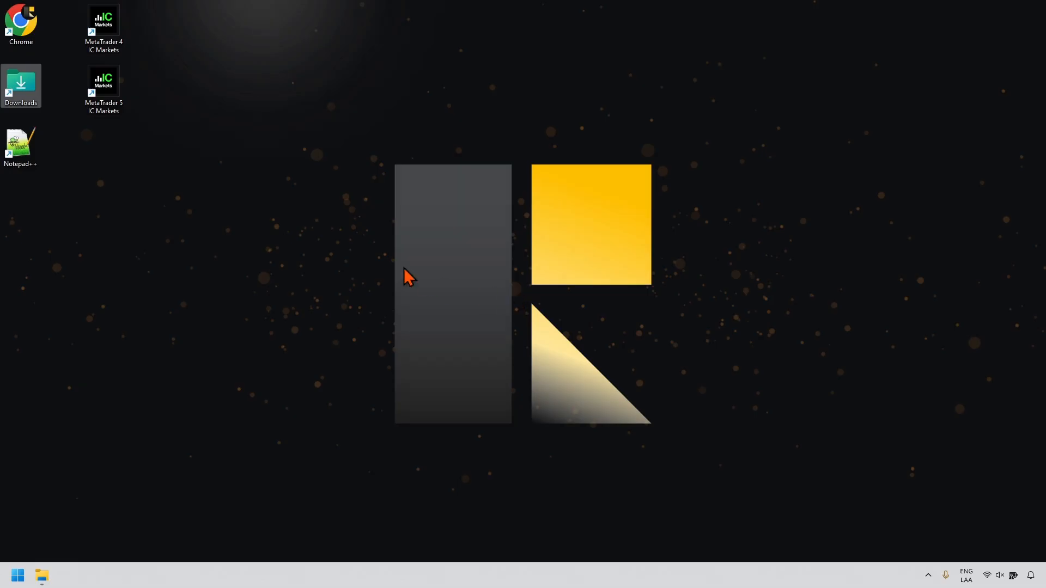
Step: Open Chrome, go to the Expert Advisor Builder page and launch the web builder with Try It Out
double_click(31, 36)
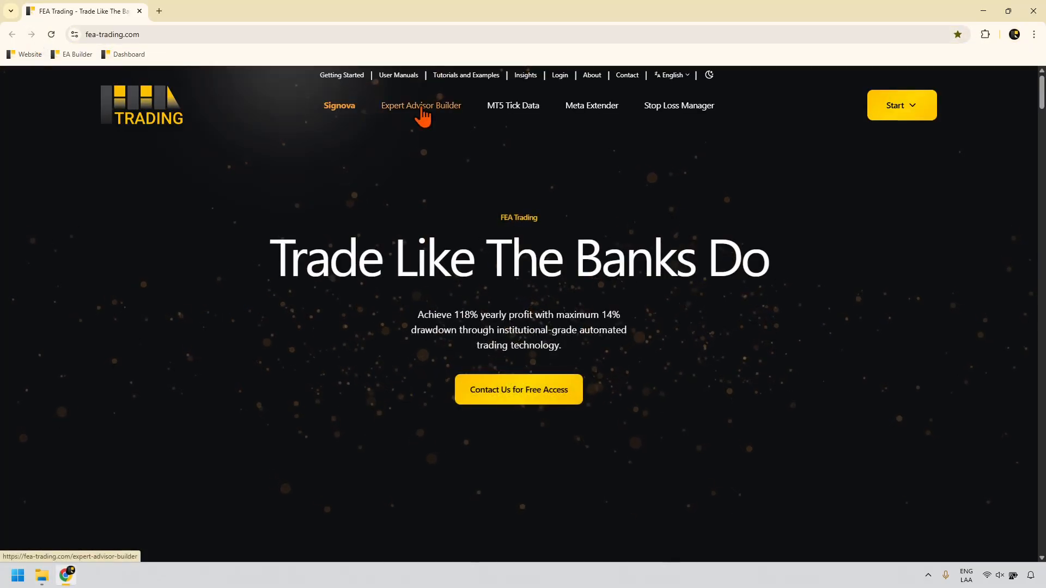
click(423, 107)
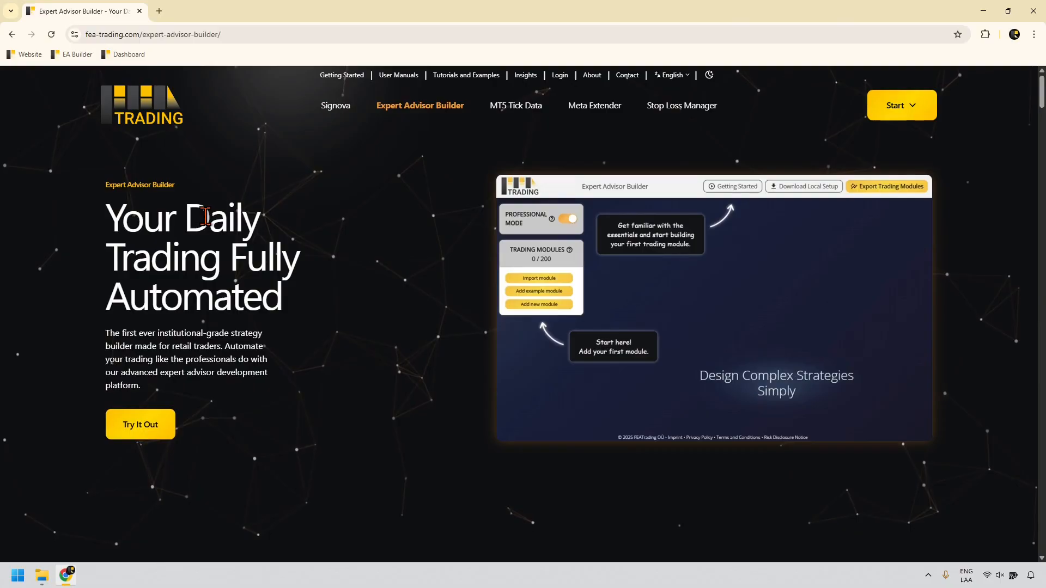
click(140, 431)
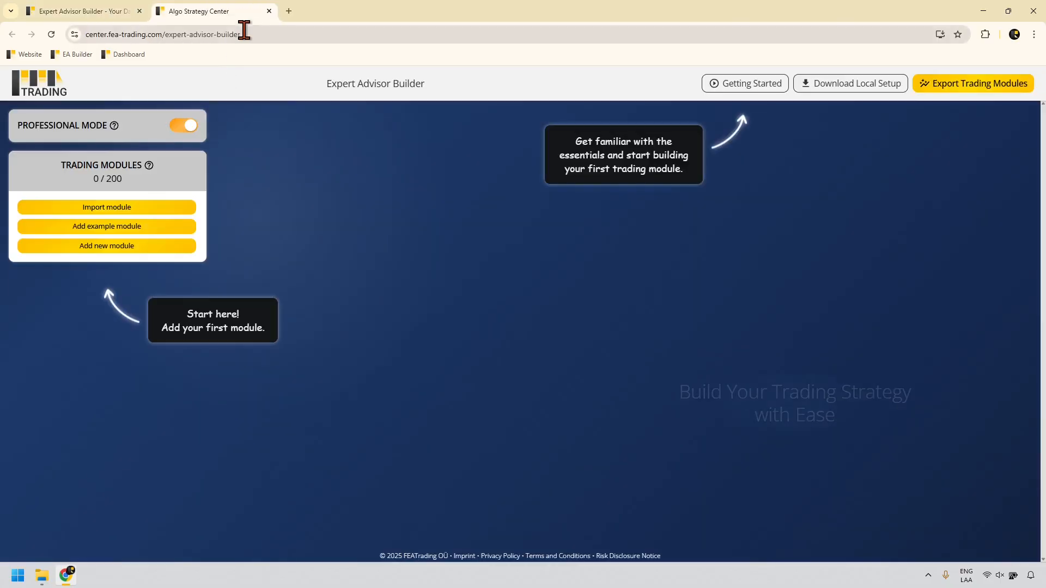
Step: Once the builder loads, open its Getting Started quick-start guide in a new tab
drag(243, 34, 85, 34)
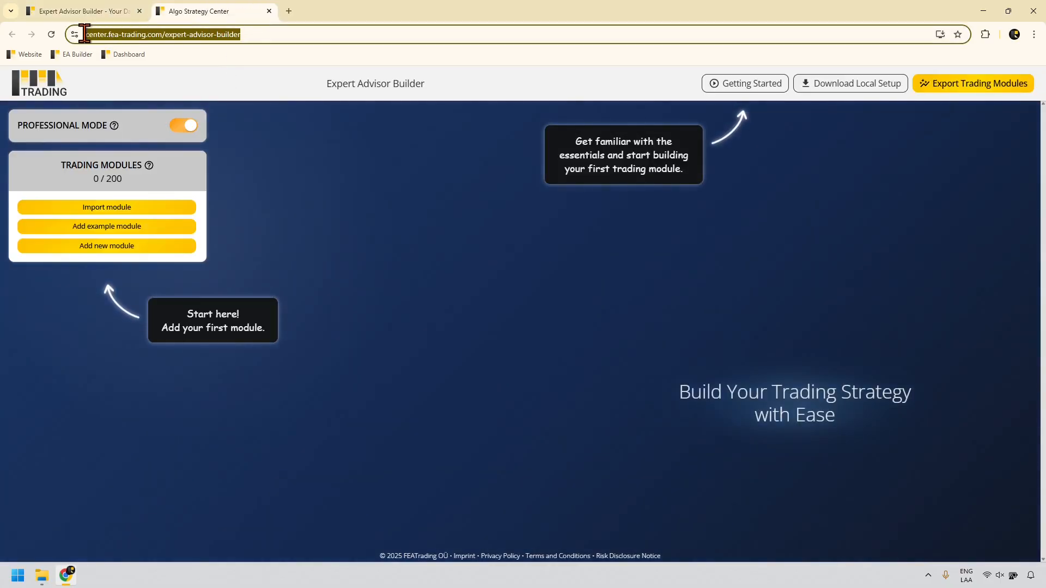
click(281, 223)
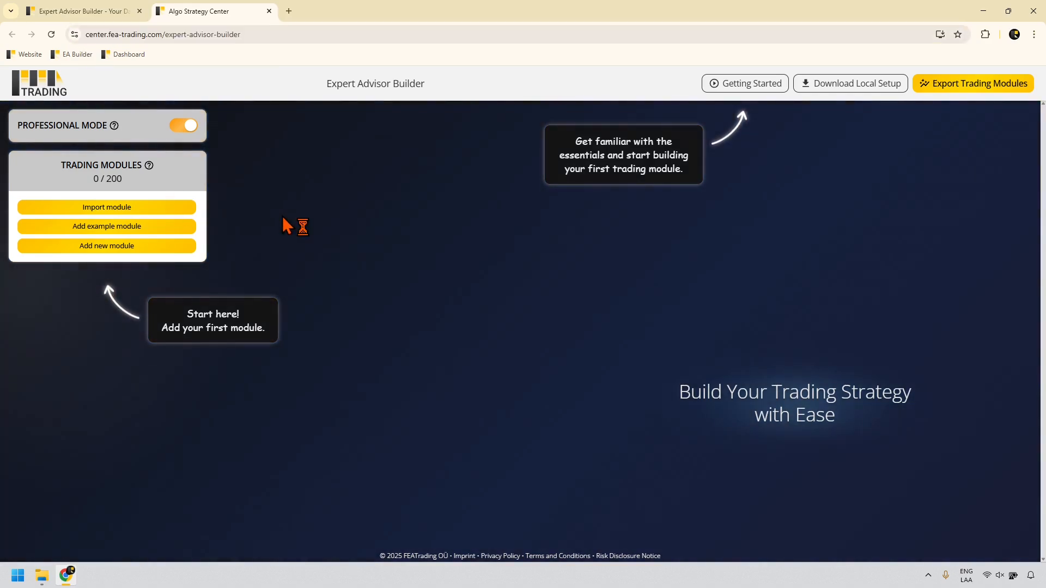
click(766, 91)
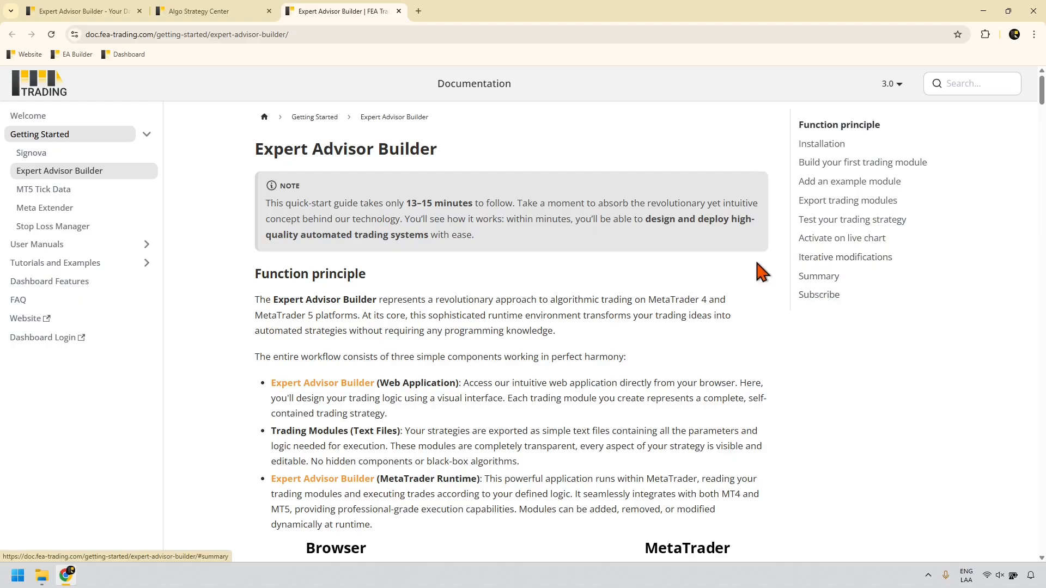
Step: Switch back to the Algo Strategy Center builder tab showing the empty 0 / 200 module workspace
click(247, 17)
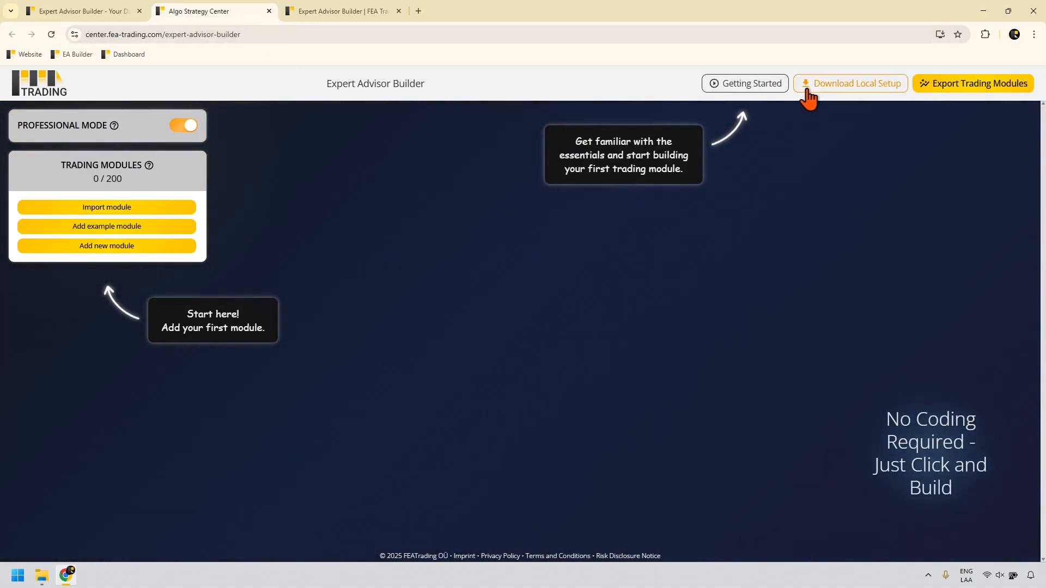
Step: Download the local setup installer, dismiss the newsletter pop-up and read the installation instructions
click(886, 97)
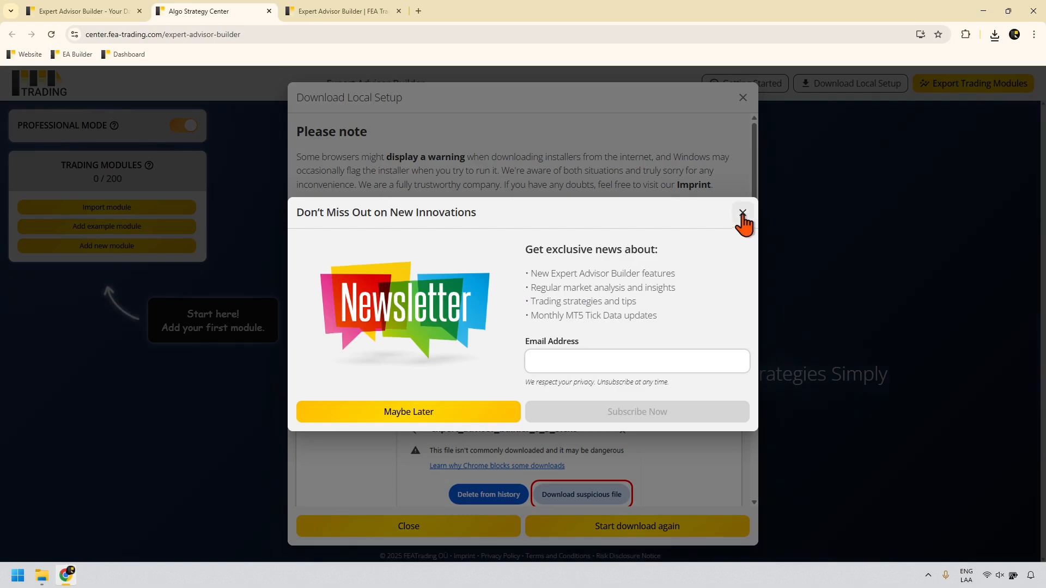
click(739, 219)
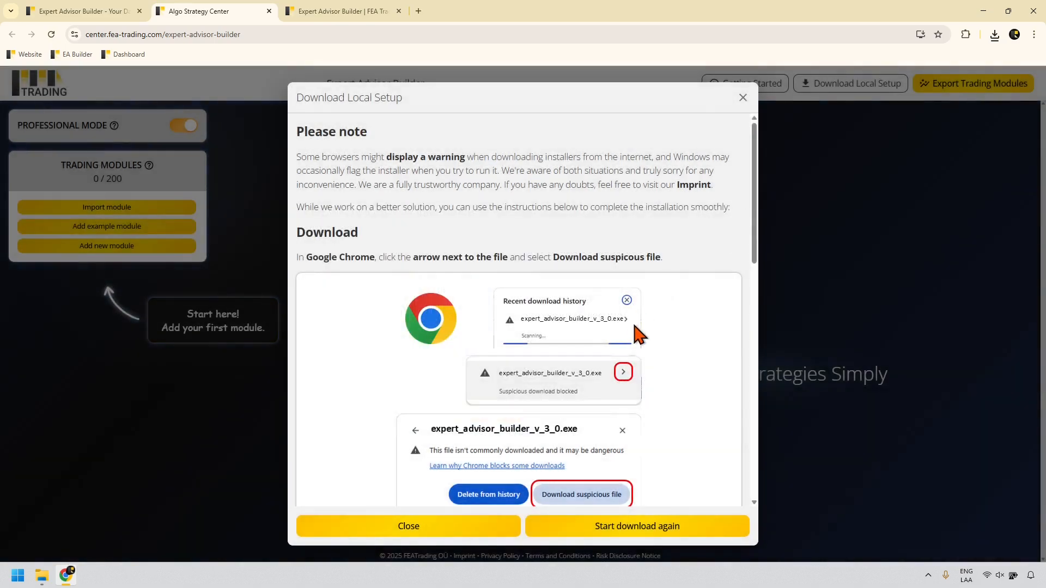
scroll(634, 326, down, 1)
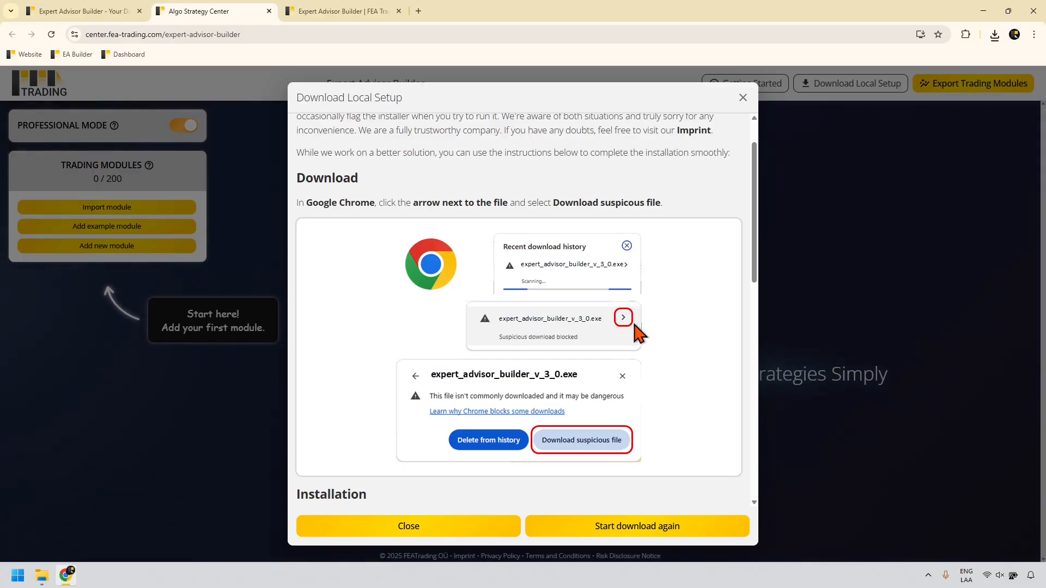
scroll(635, 327, down, 1)
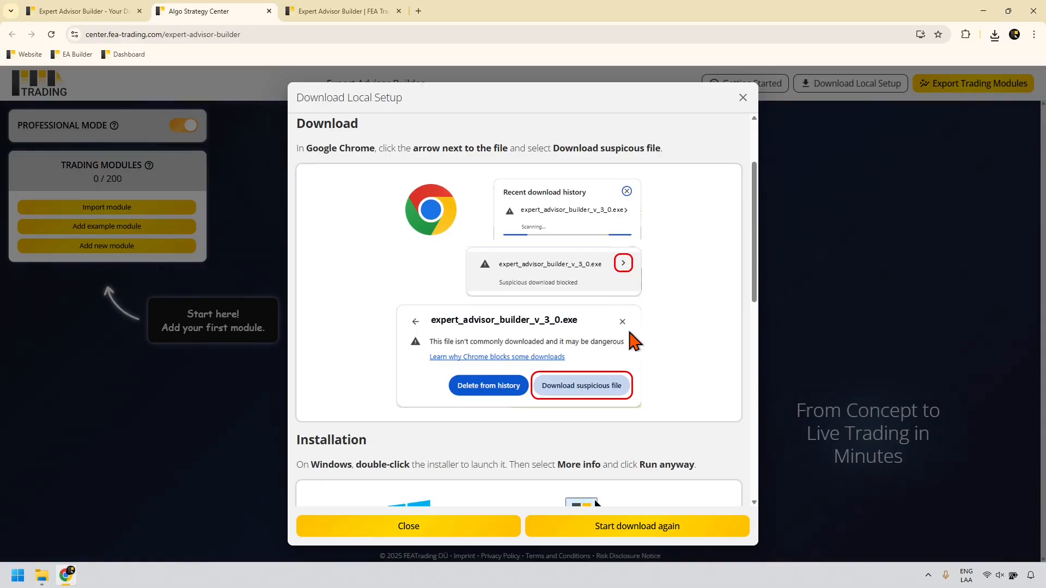
scroll(634, 340, down, 2)
scroll(633, 349, down, 1)
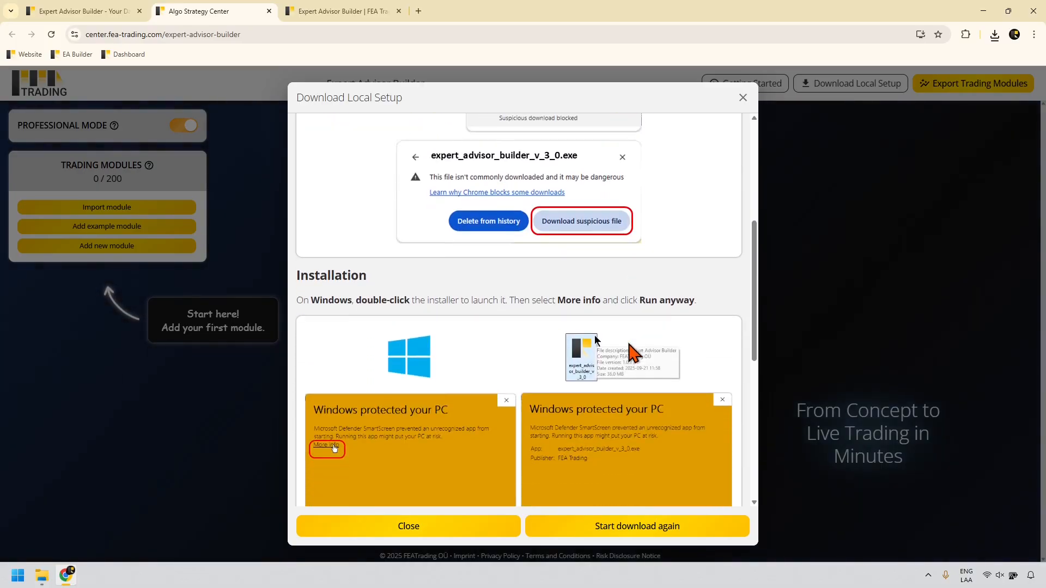
scroll(629, 343, down, 1)
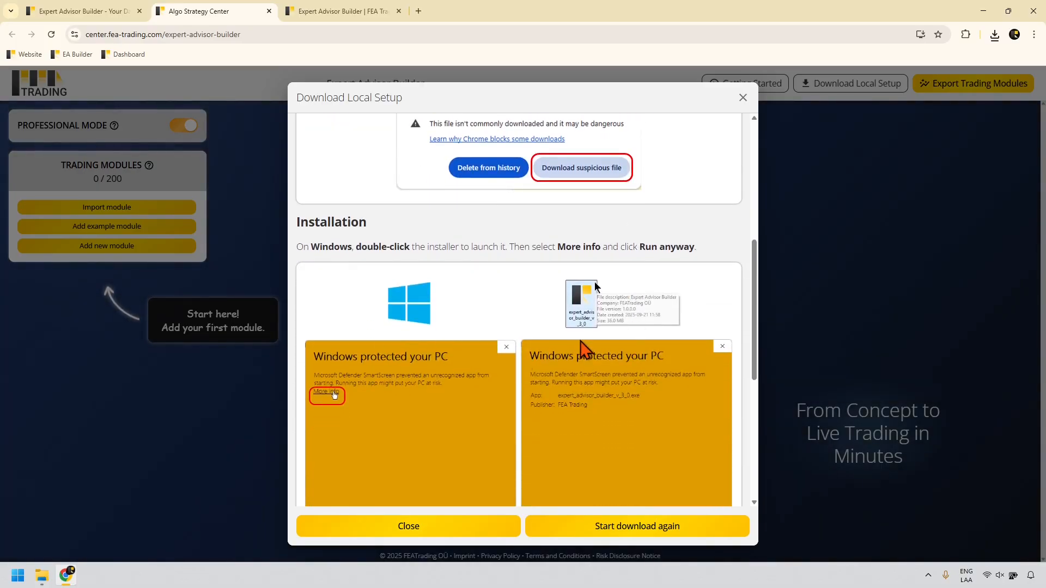
Step: Finish reading the instructions, close them and minimise Chrome to the desktop
scroll(583, 346, down, 1)
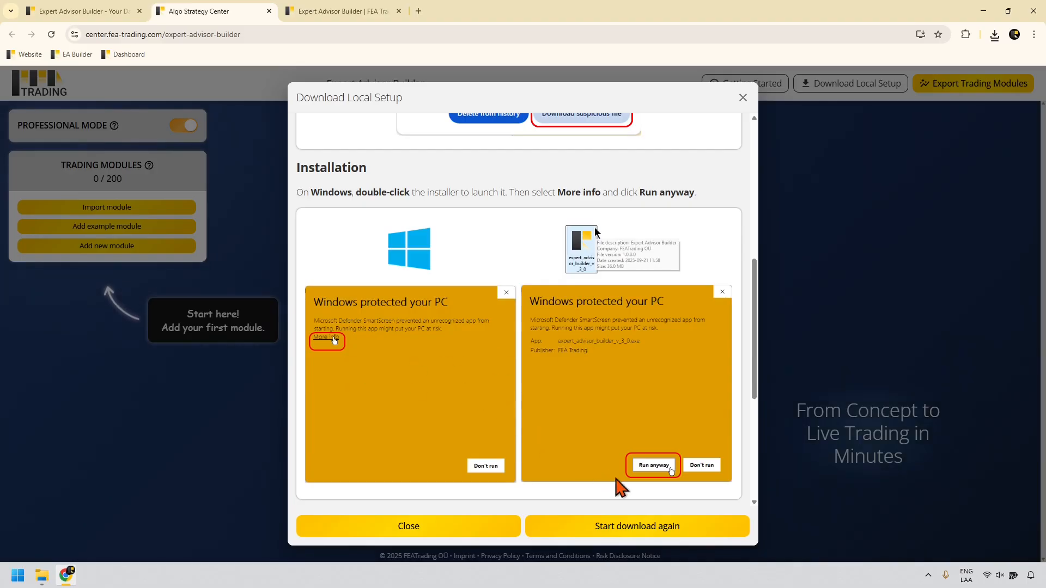
scroll(525, 310, down, 3)
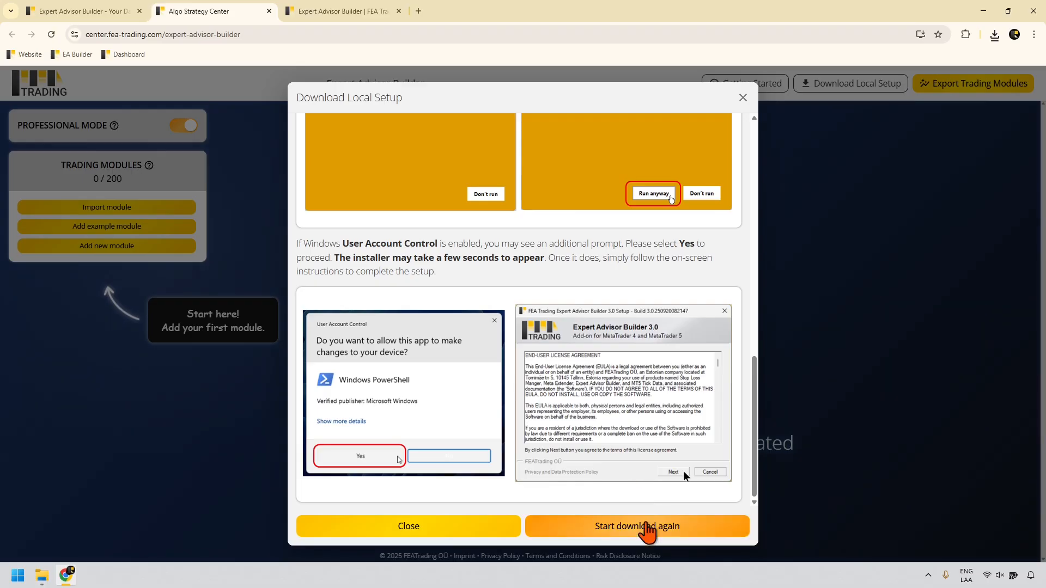
click(466, 528)
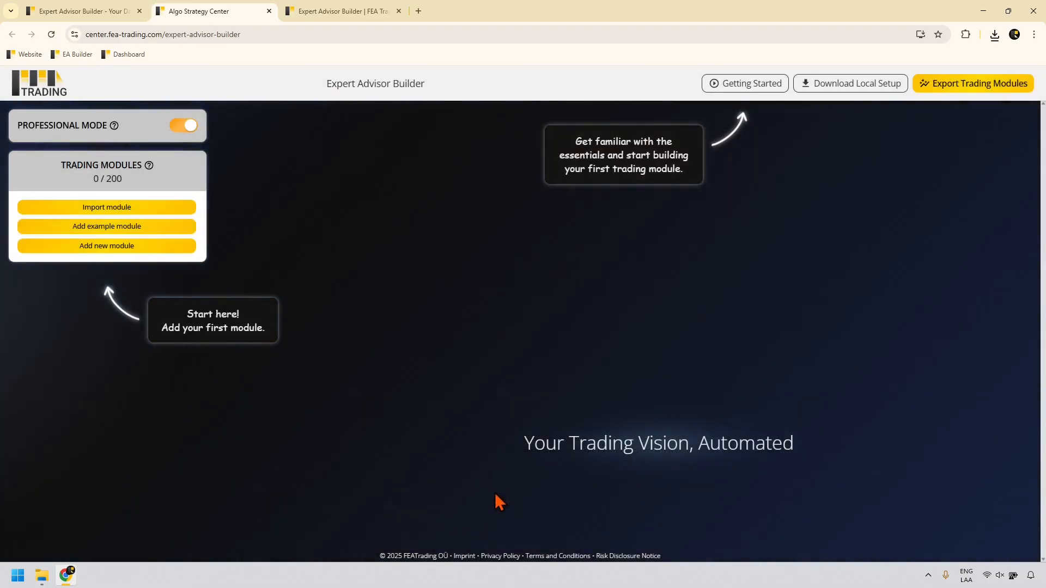
click(985, 11)
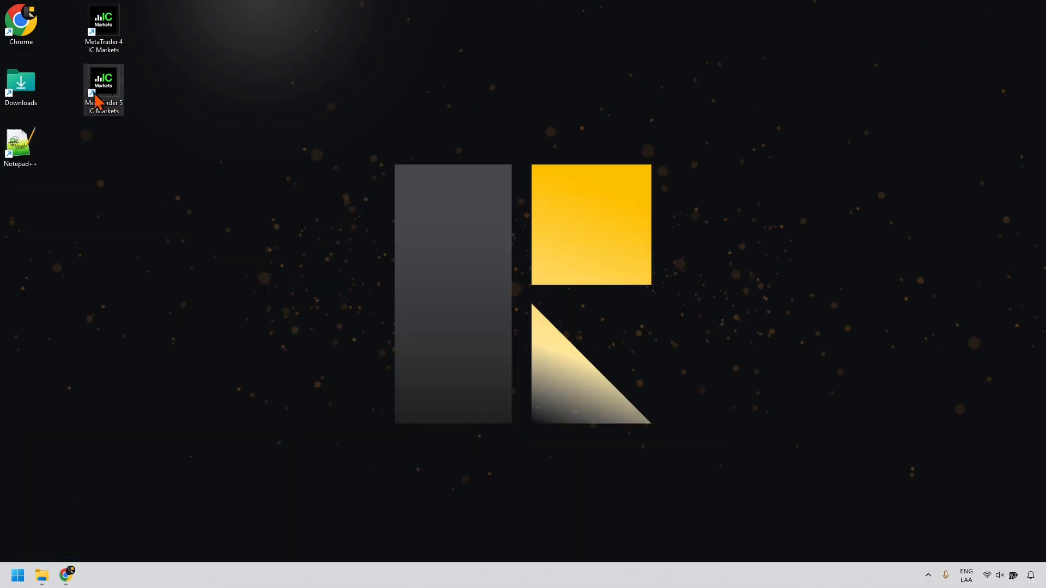
Step: Run expert_advisor_builder_v_3_0 from Downloads, bypassing SmartScreen via More info and Run anyway
double_click(23, 90)
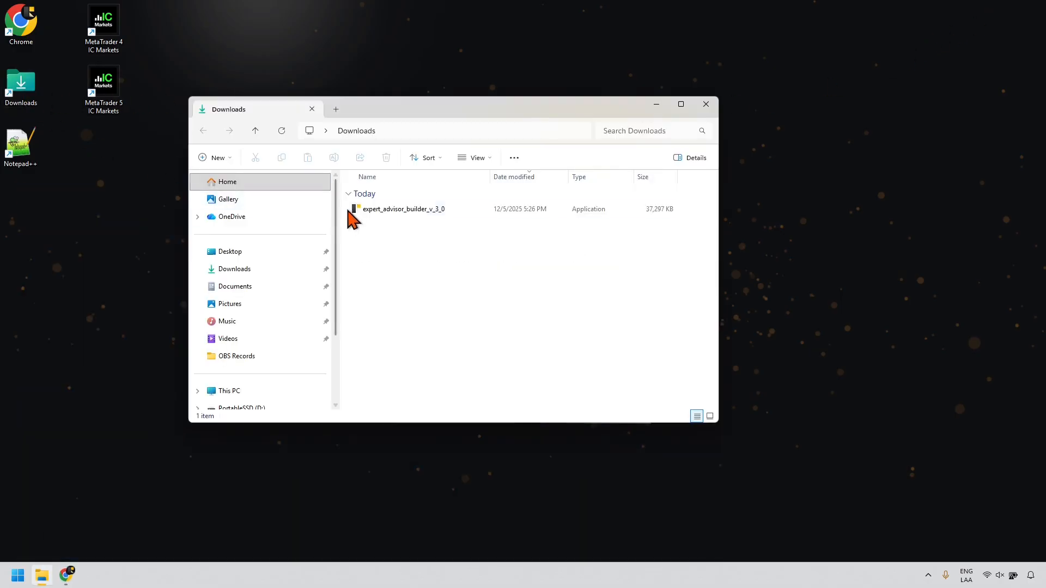
double_click(380, 213)
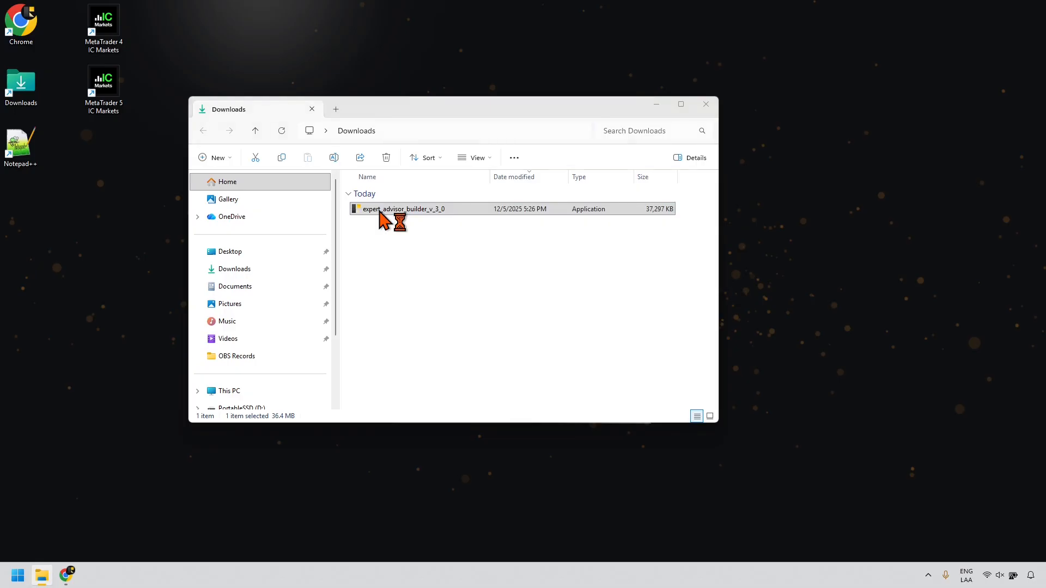
click(394, 209)
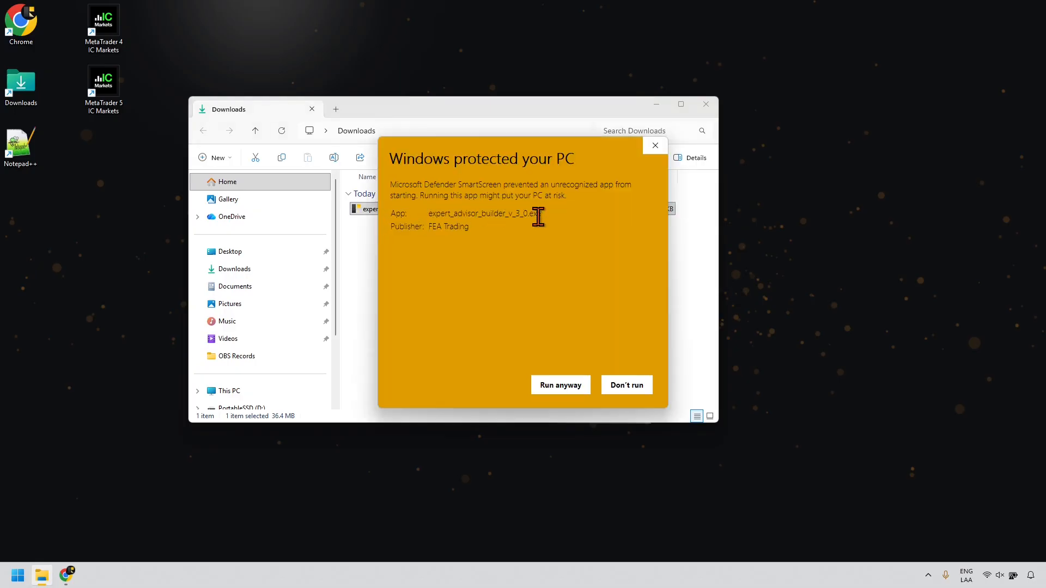
click(550, 386)
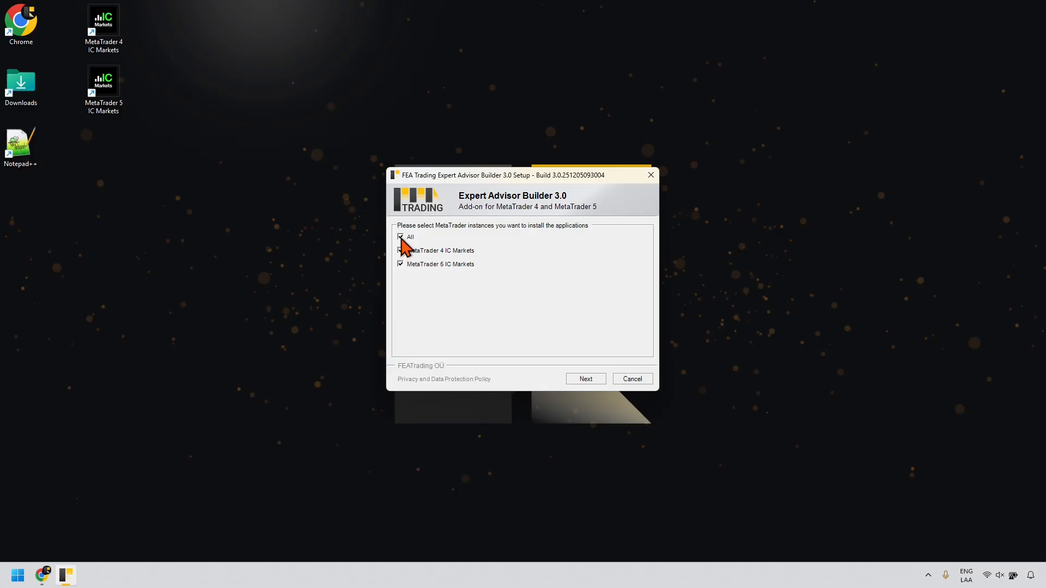
Step: Install into both IC Markets MetaTrader 4 and 5, page through two tips, and close setup
click(582, 380)
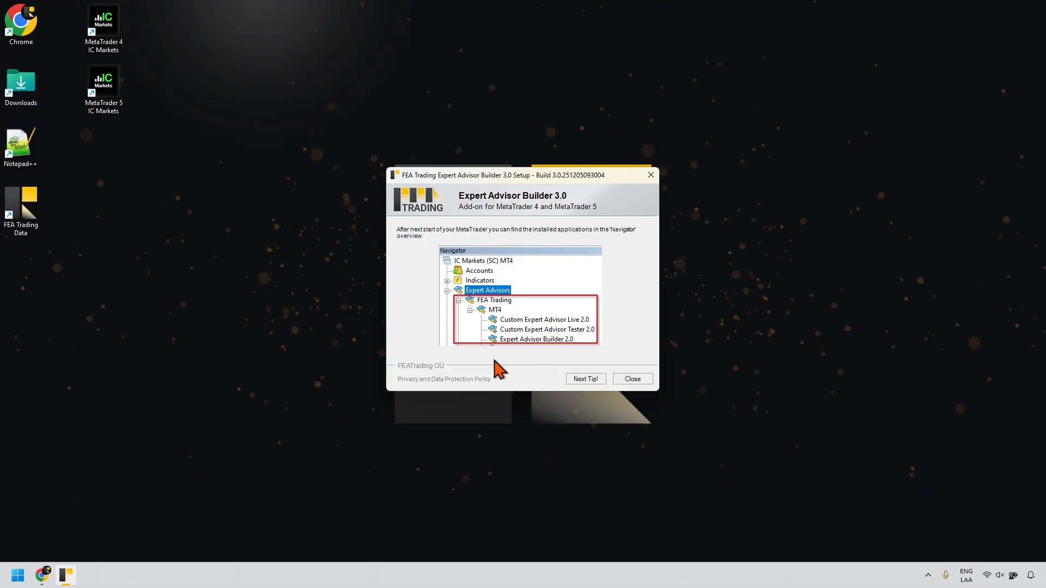
click(596, 380)
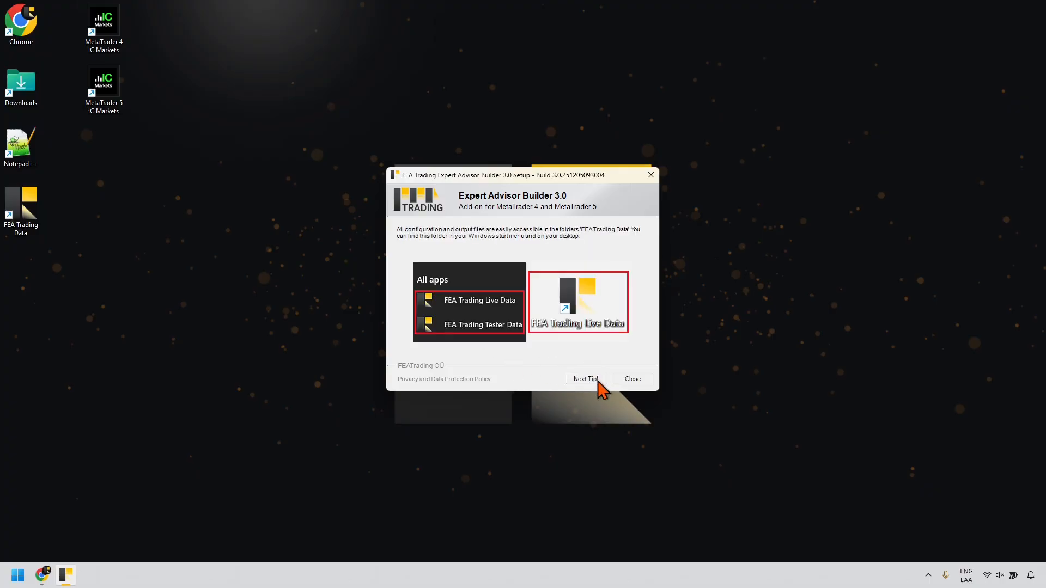
click(596, 380)
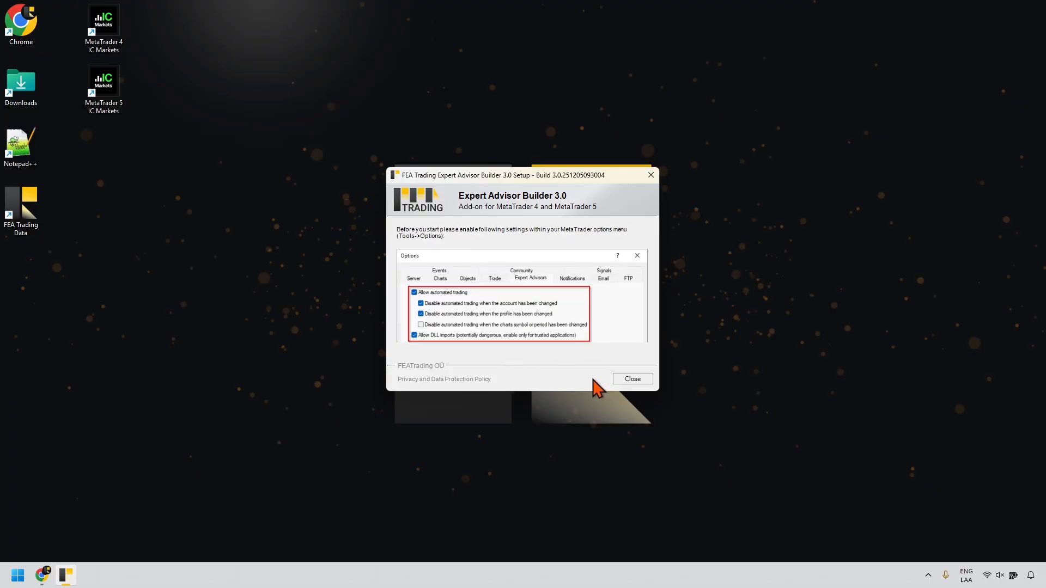
click(630, 381)
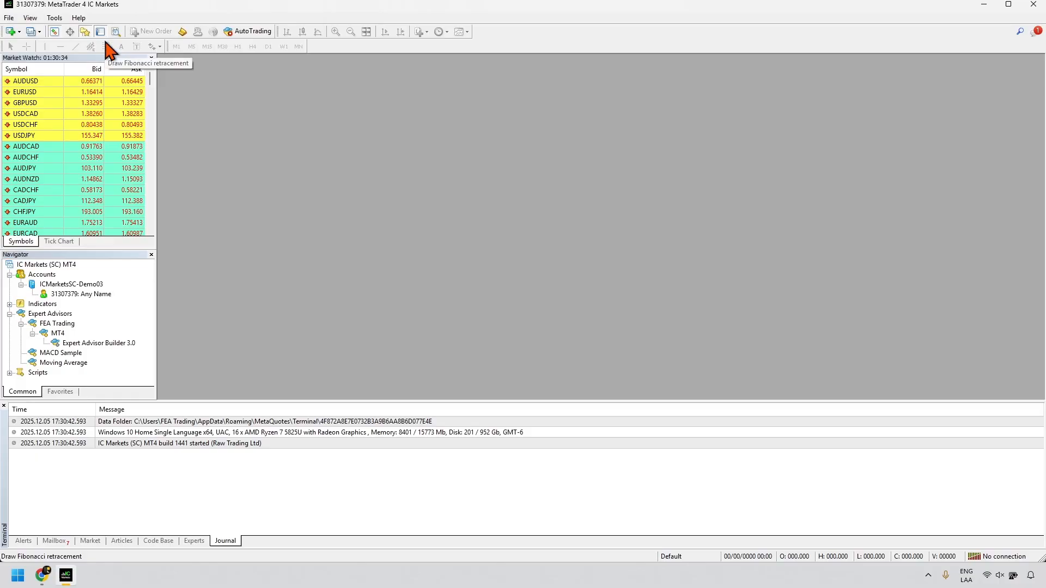
Step: In MT4 Options, enable automated trading and DLL imports on the Expert Advisors tab
click(59, 21)
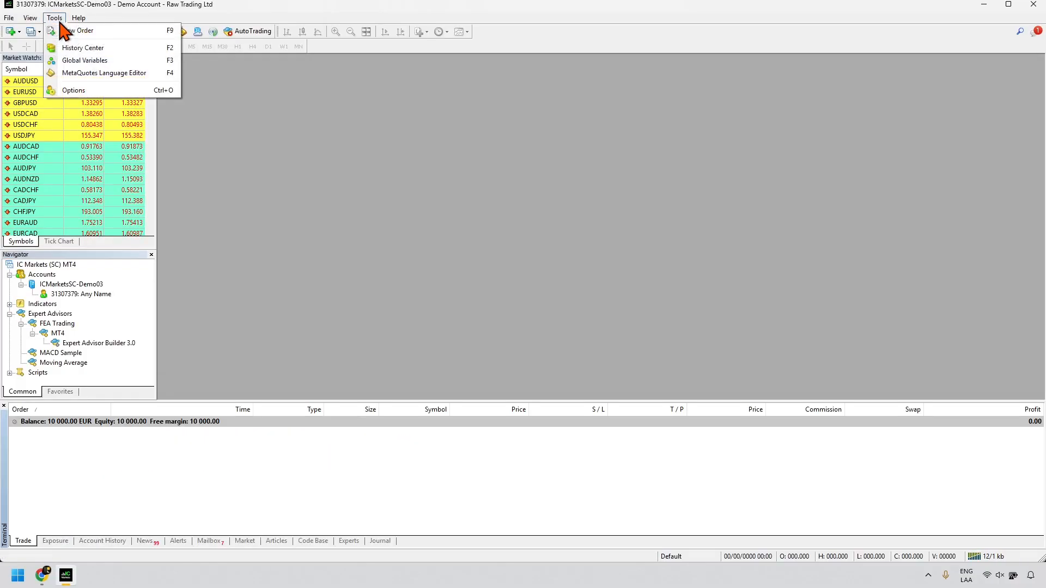
click(72, 90)
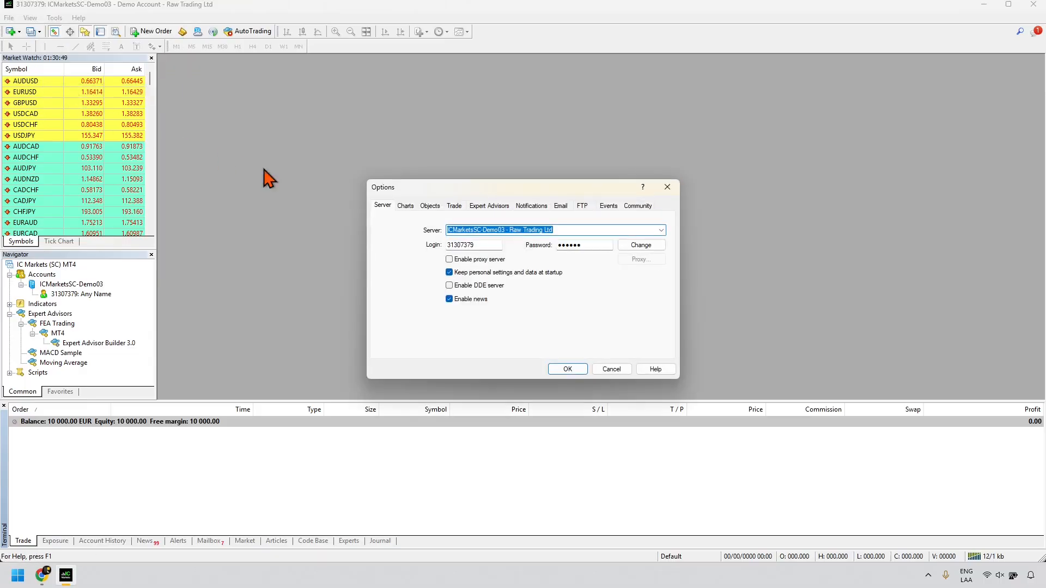
click(486, 211)
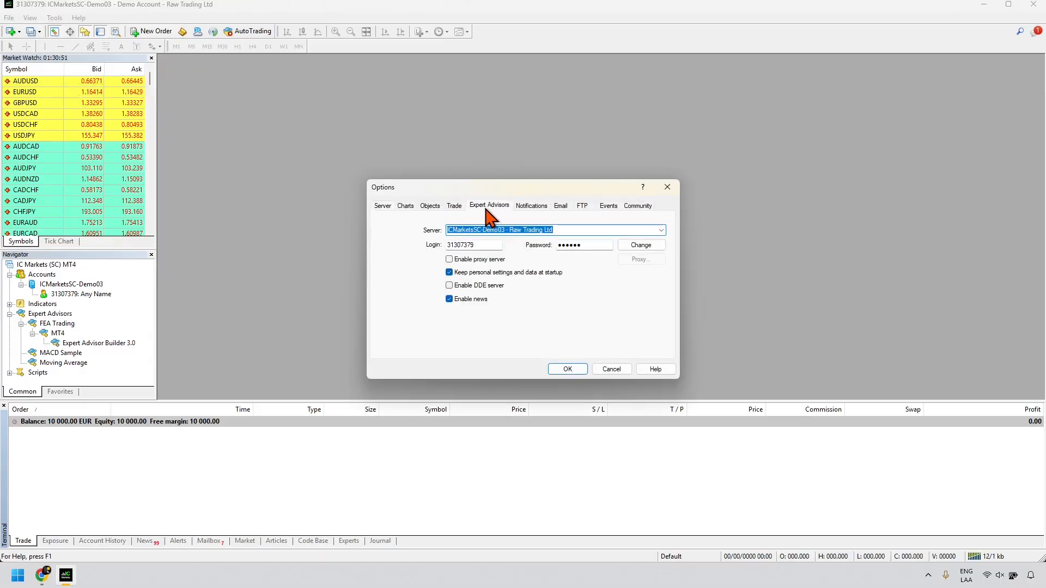
click(388, 229)
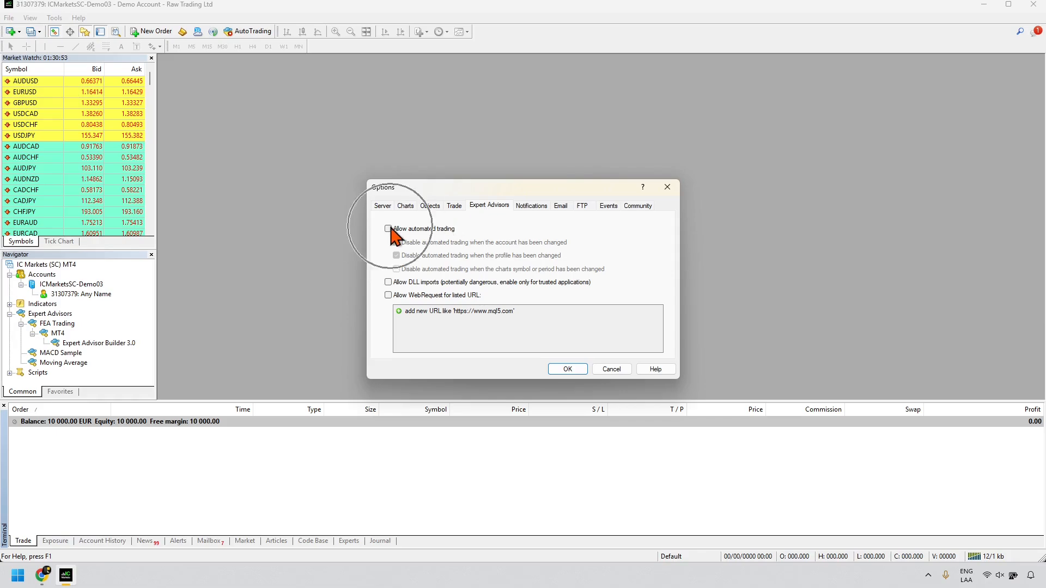
click(389, 281)
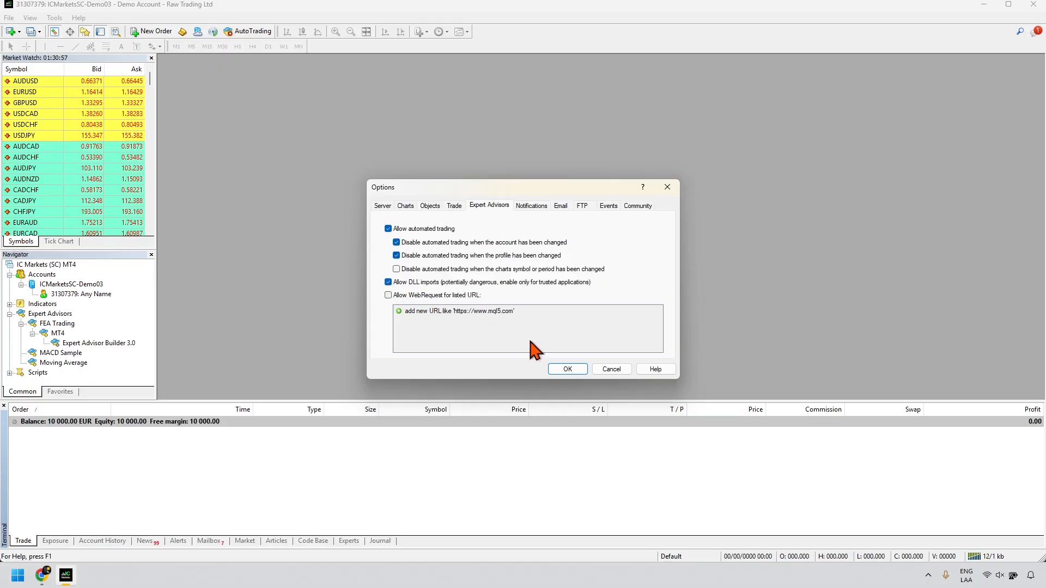
click(567, 371)
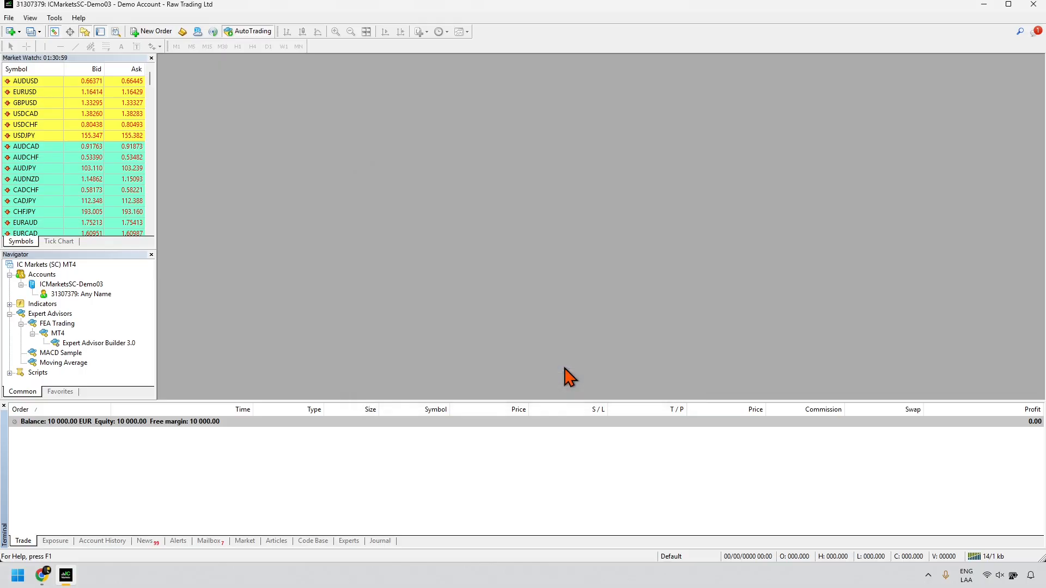
Step: Refresh the Navigator's Expert Advisors list to show Expert Advisor Builder 3.0, then minimise MT4
click(53, 315)
right_click(53, 315)
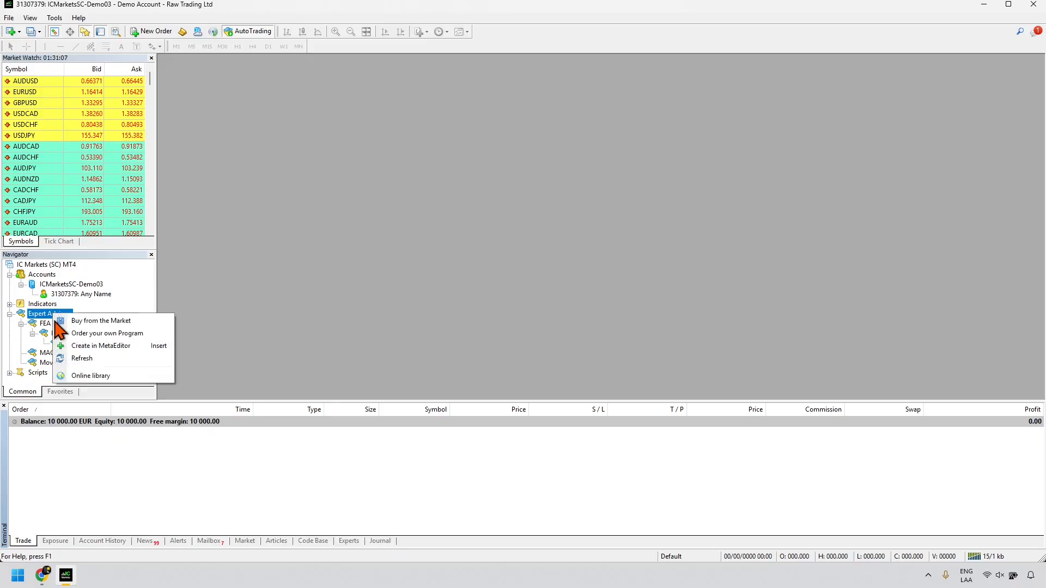
click(79, 359)
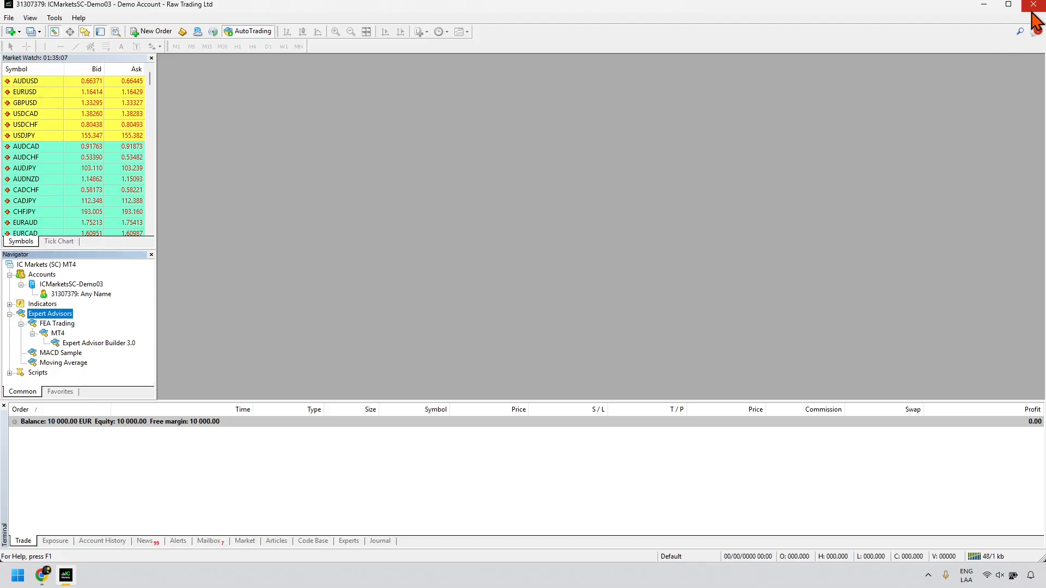
click(992, 11)
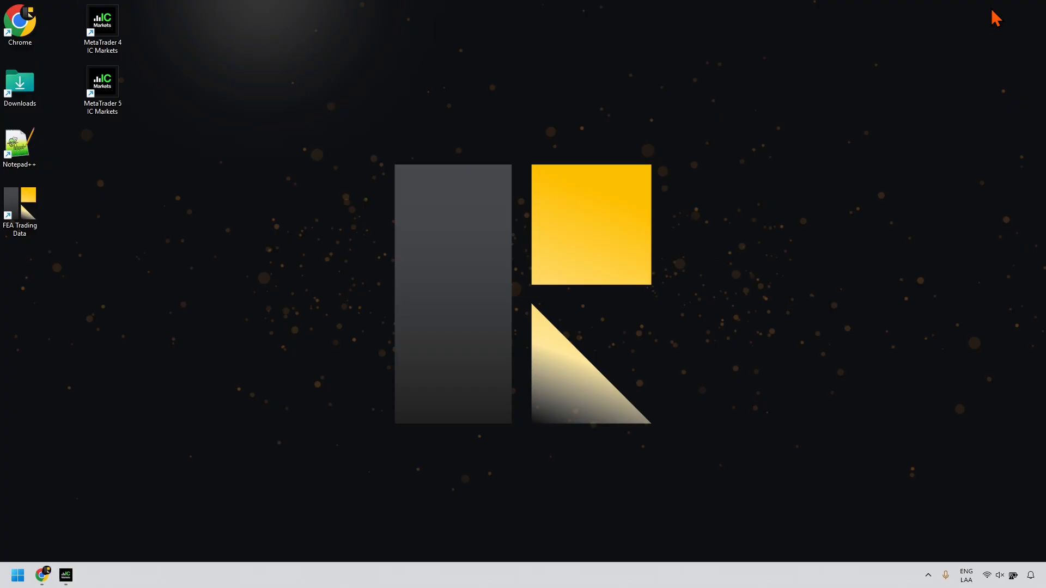
Step: Restore the builder in Chrome and add a new trading module, Module 4713
click(47, 576)
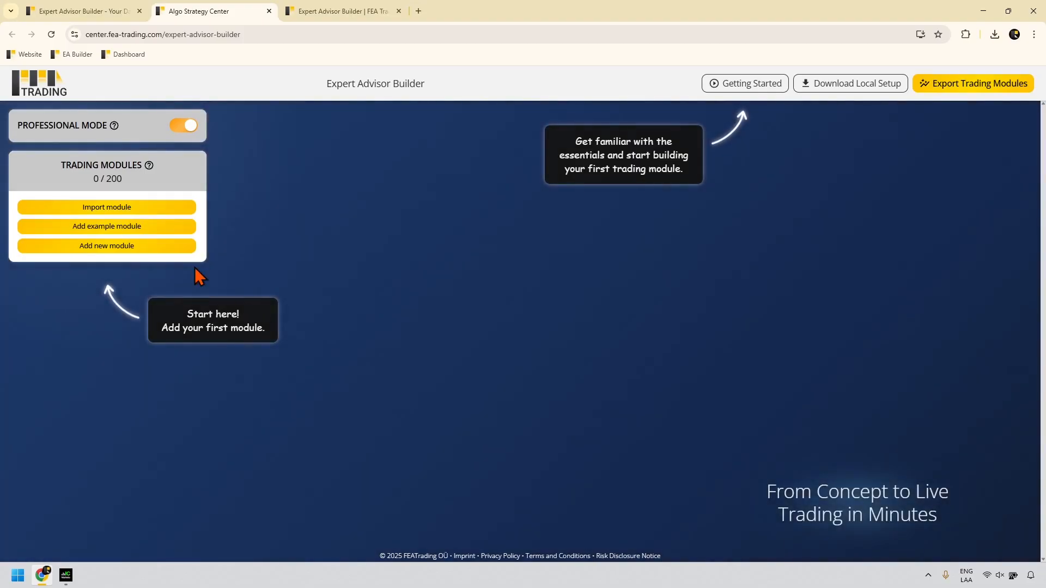
click(152, 248)
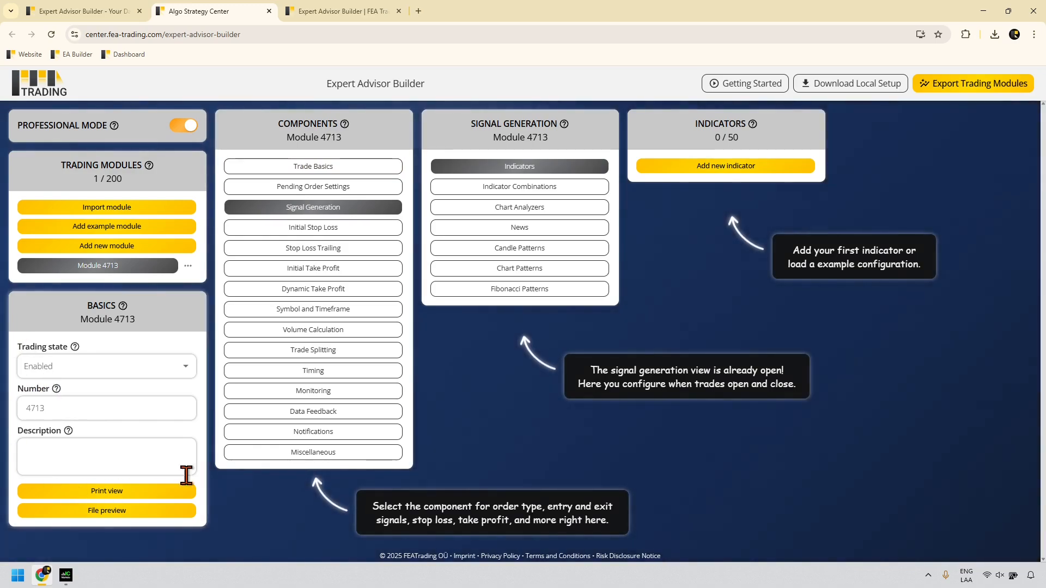
Step: Keep the trading state Enabled and change the module number from 4713 to 1234
click(41, 371)
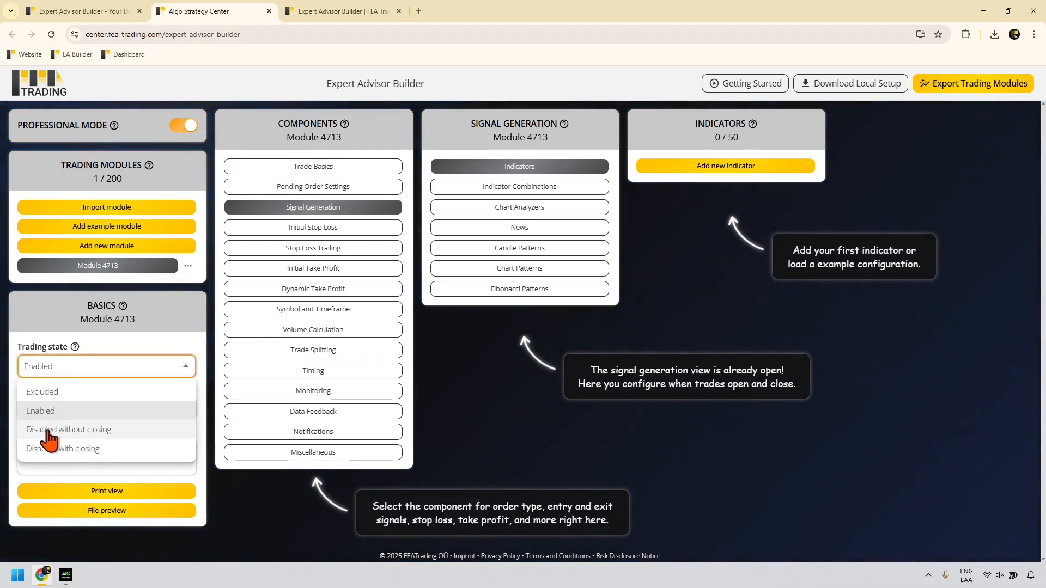
click(43, 412)
mouse_move(74, 351)
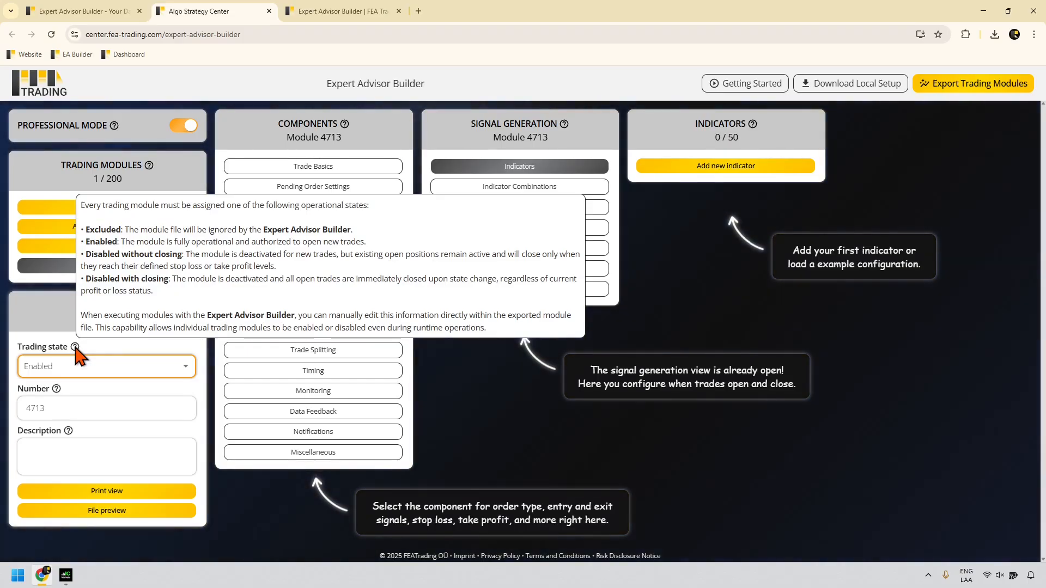
mouse_move(61, 385)
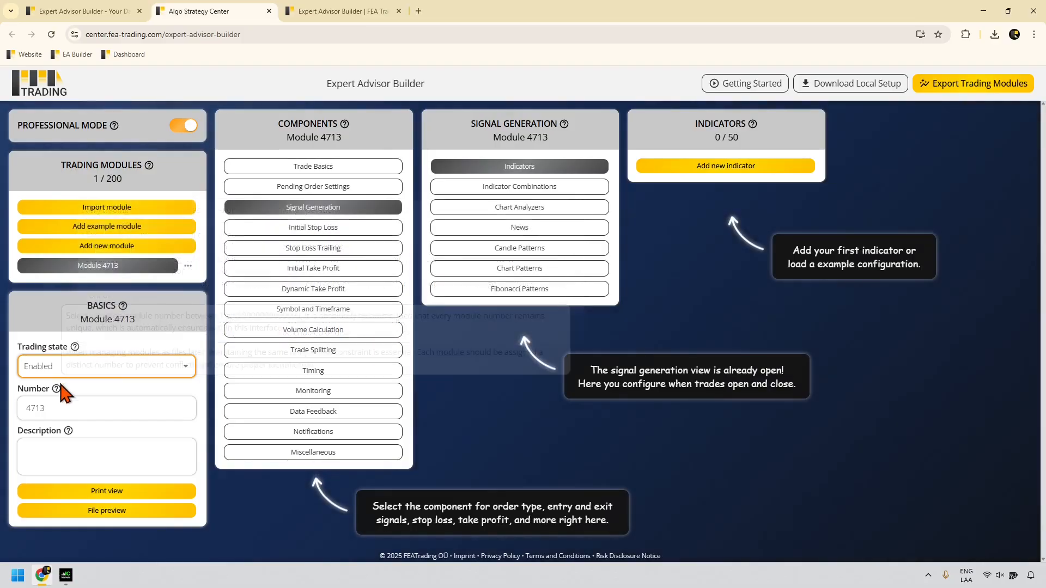
double_click(40, 408)
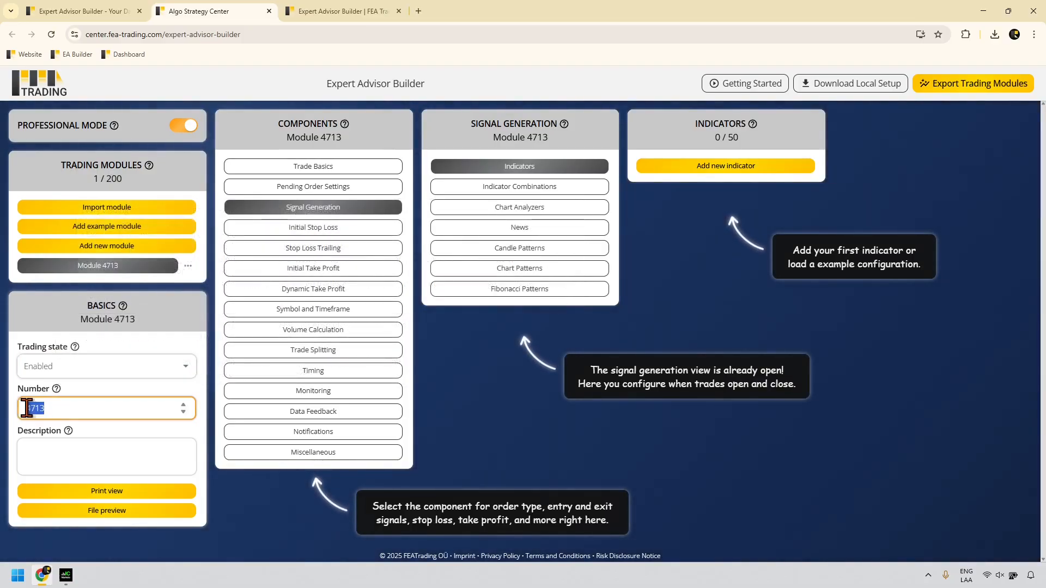
text(1234)
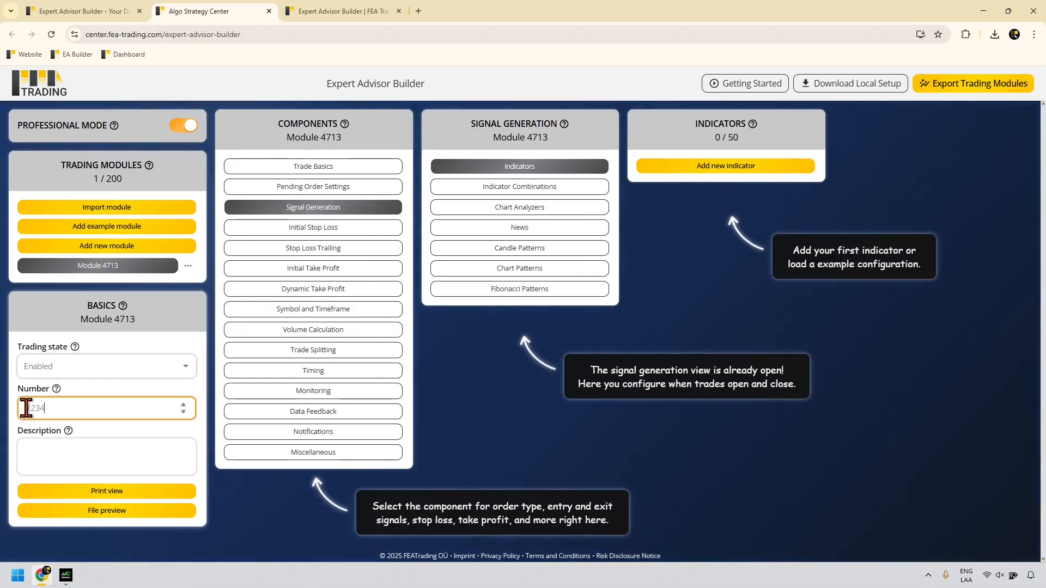
key(Return)
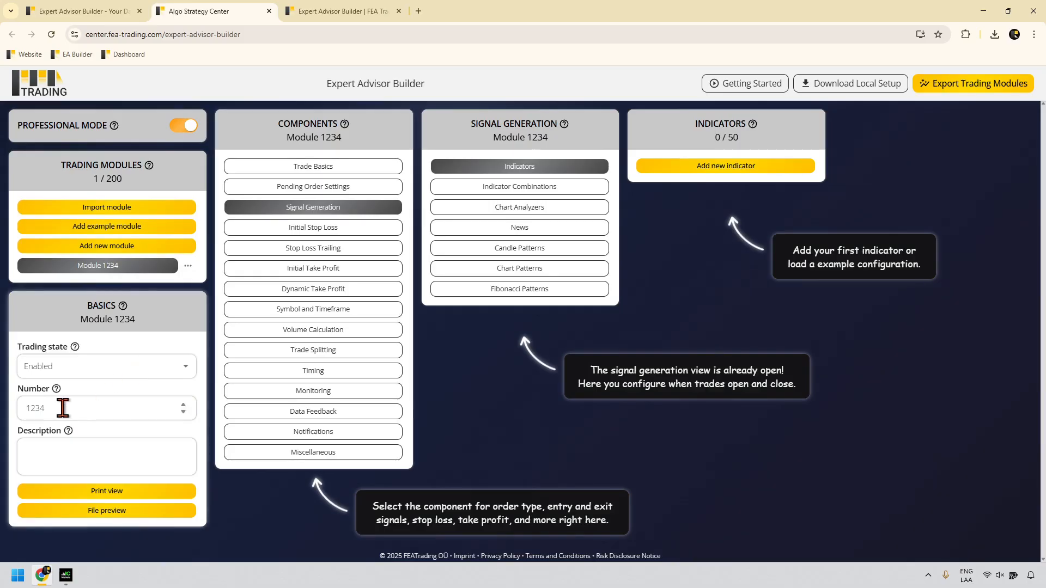
Step: Enter 'MACD Long trading' as the module description
click(66, 455)
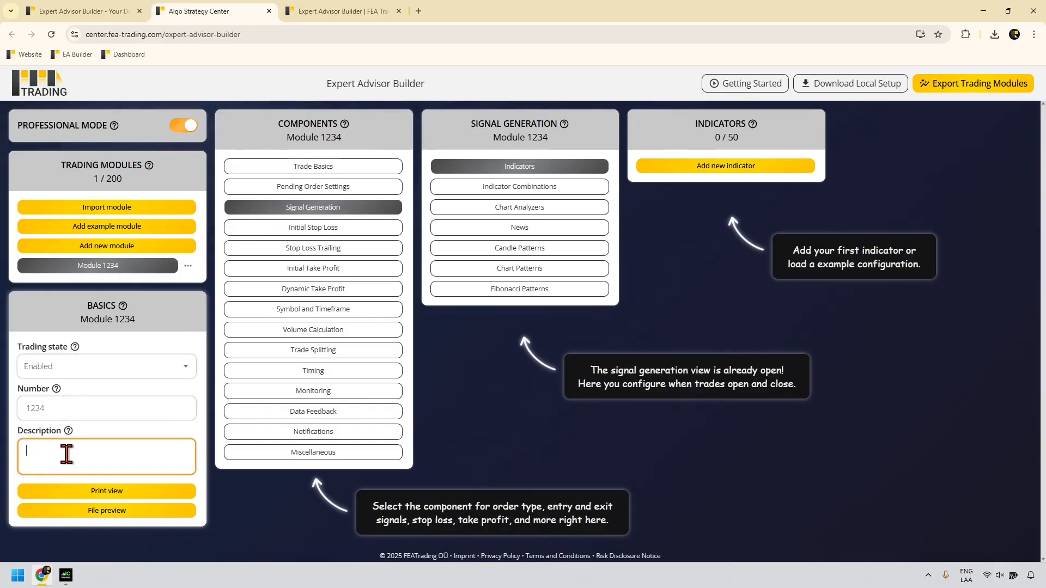
text(MACD)
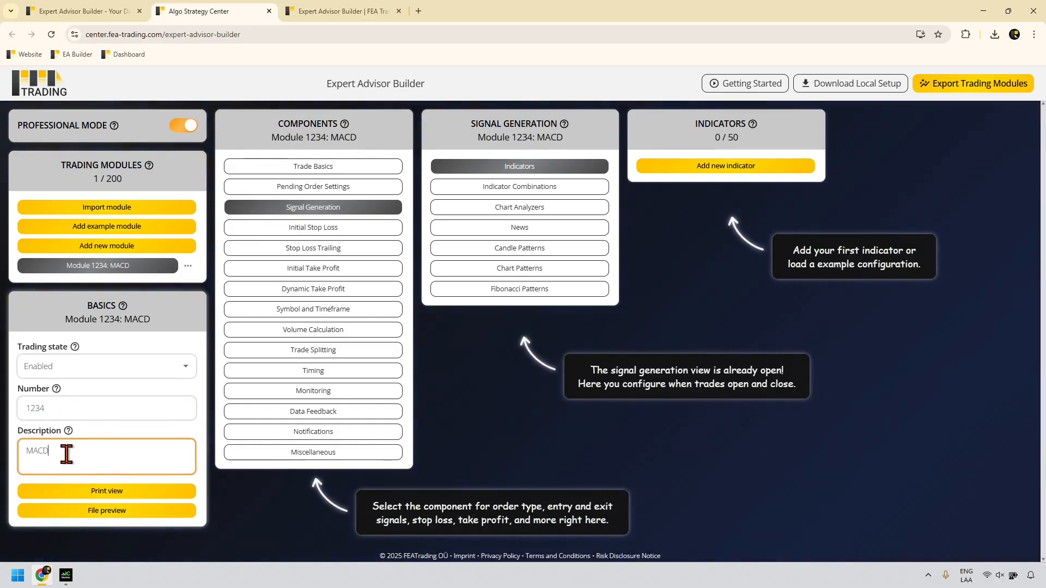
text( Long)
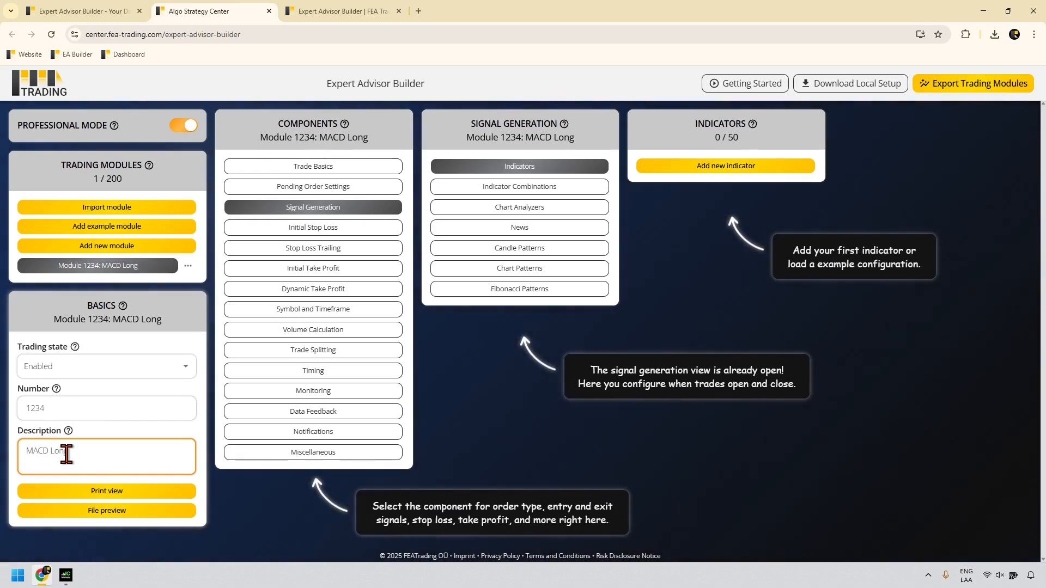
text( trading)
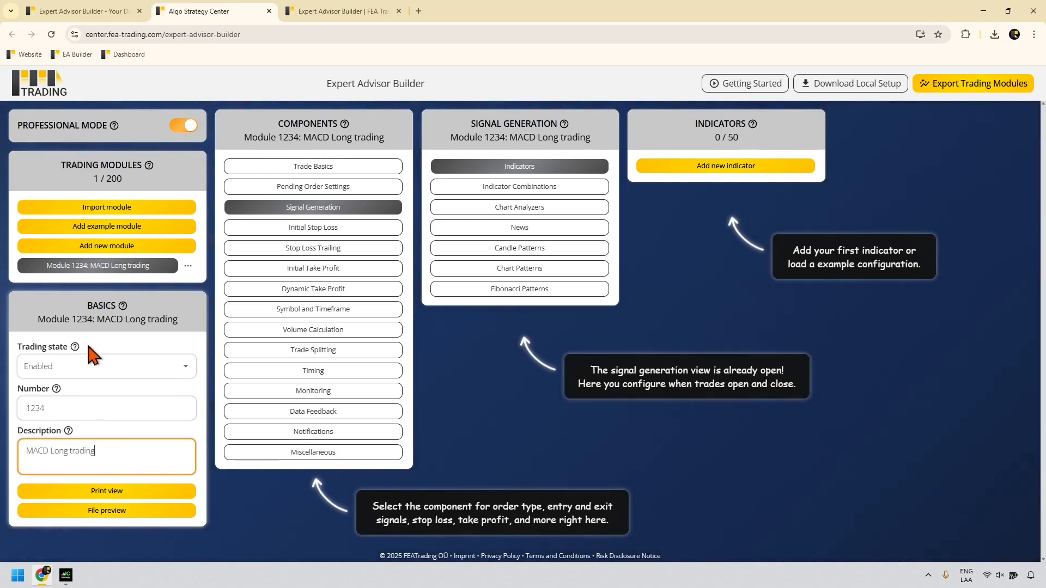
drag(96, 319, 179, 323)
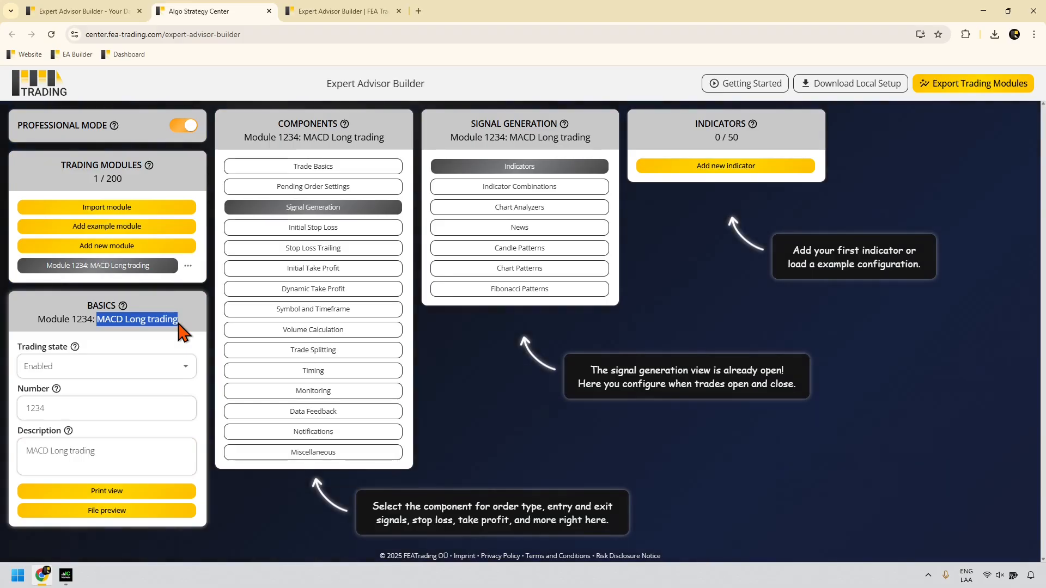
click(312, 171)
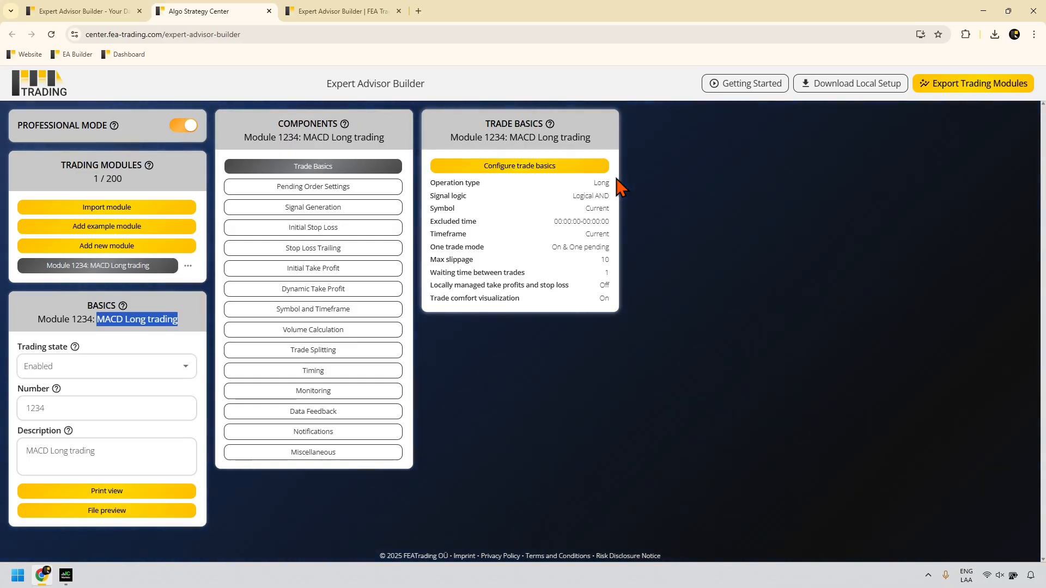
Step: Save trade basics with Operation type Long, Logical AND and slippage 10, then close the dialog
click(594, 170)
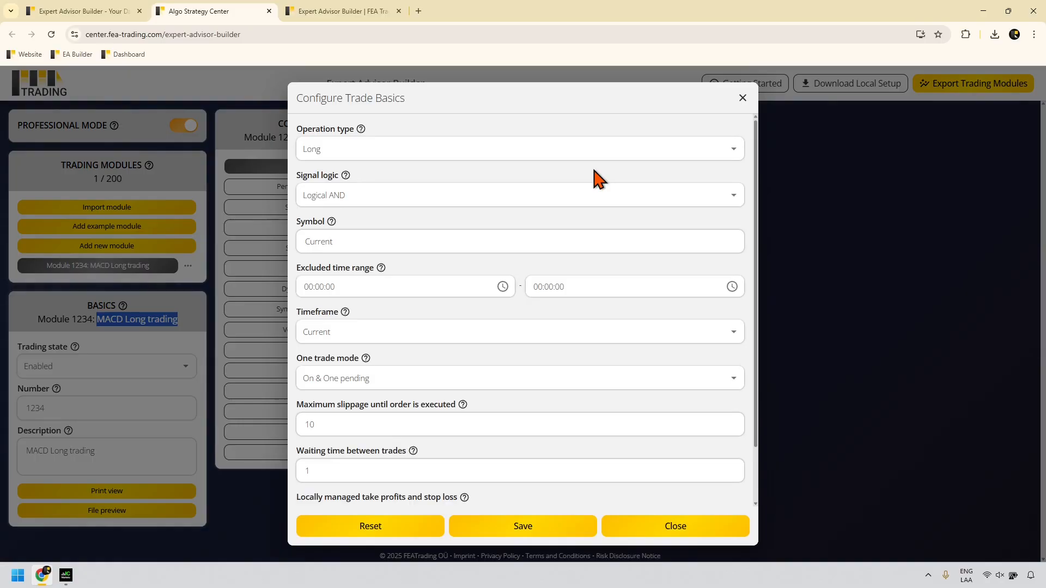
click(348, 155)
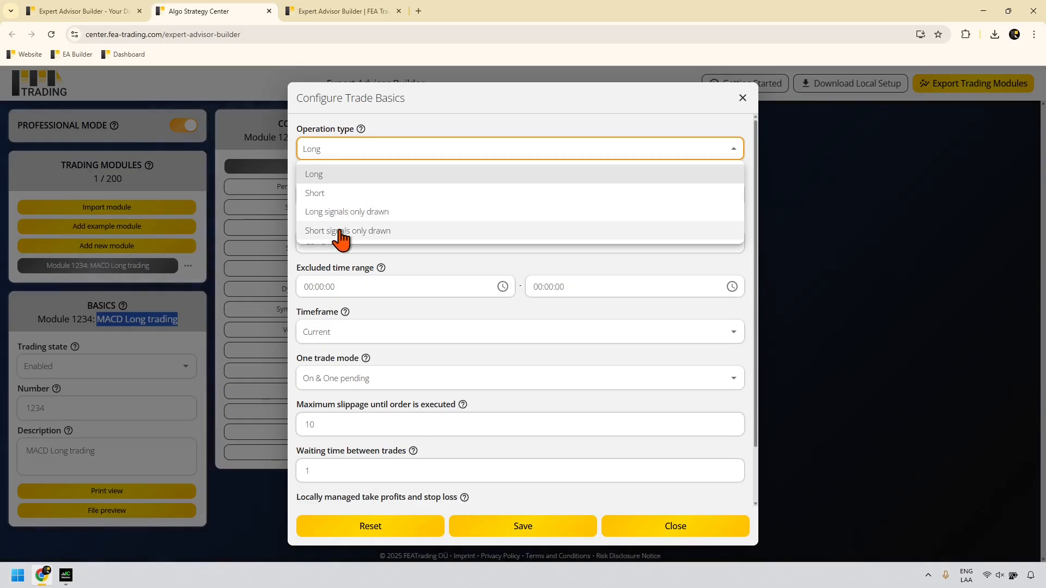
click(323, 175)
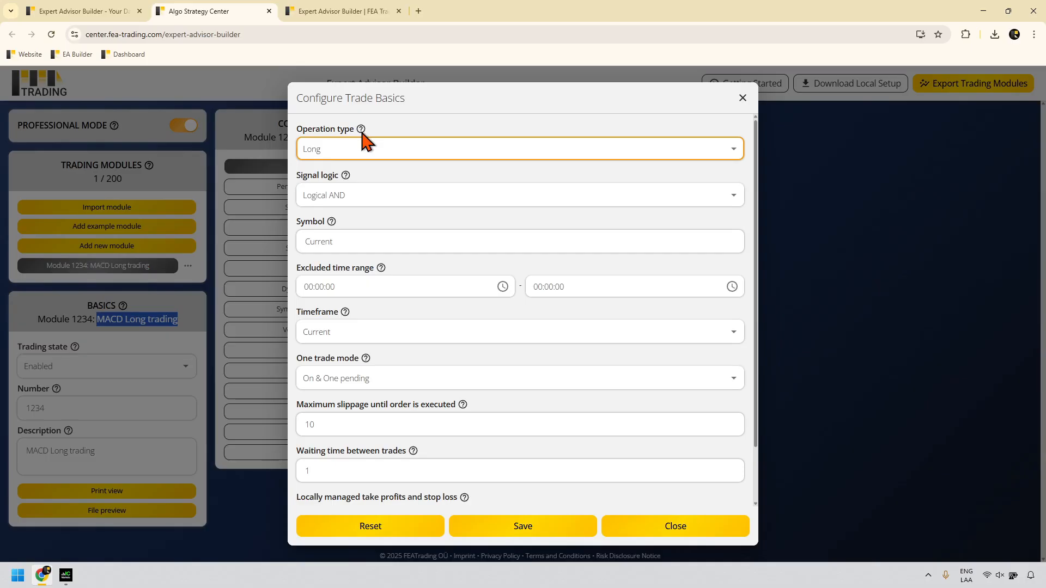
click(361, 130)
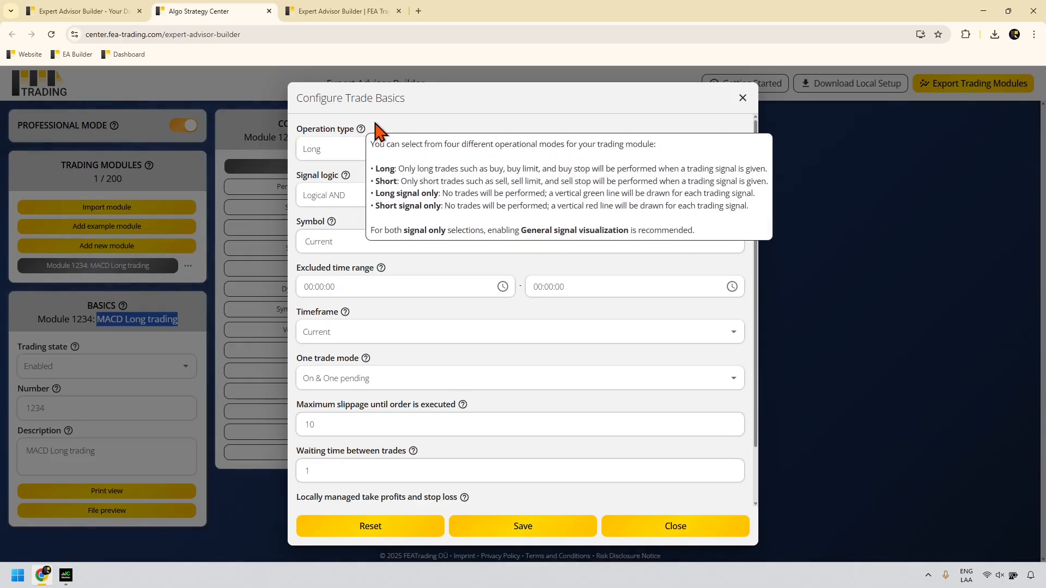
click(388, 132)
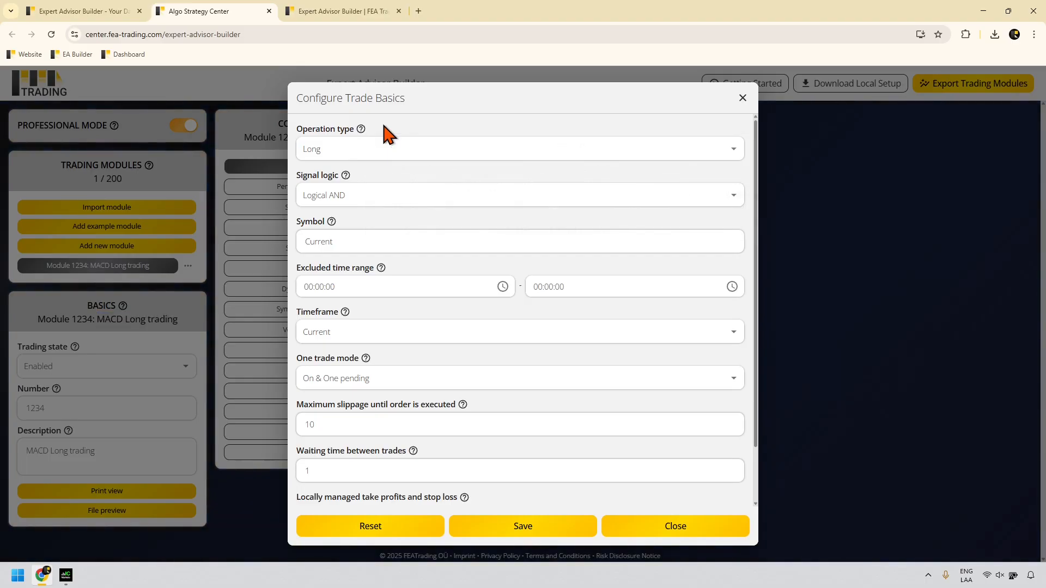
click(538, 526)
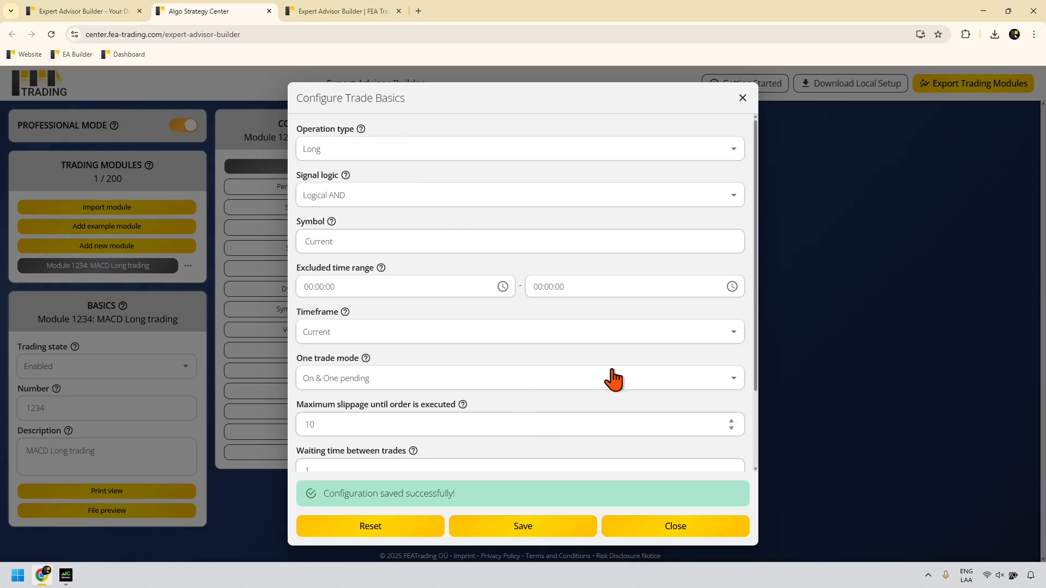
click(741, 98)
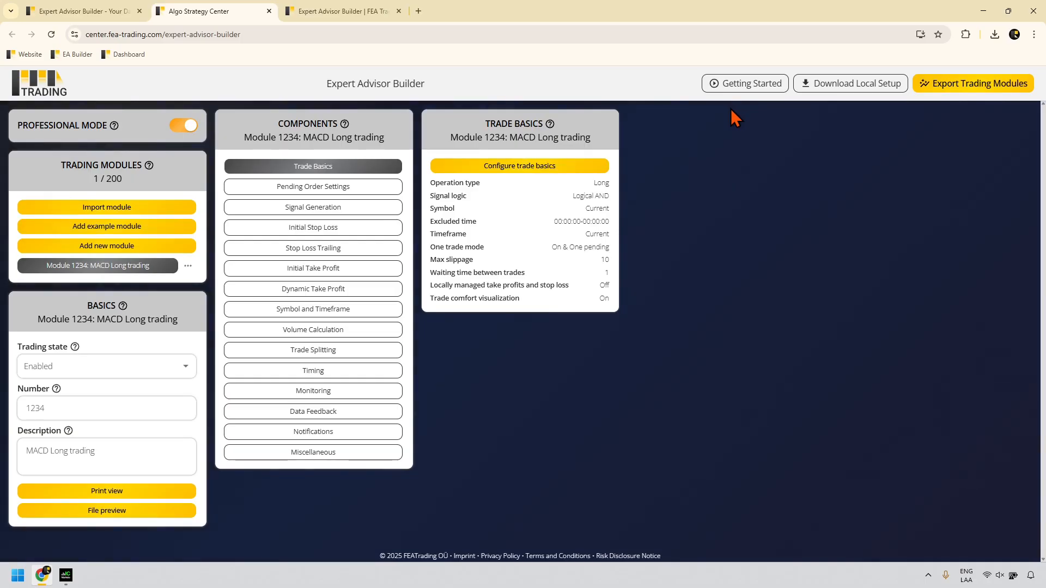
Step: Add a new indicator to Module 1234's signal generation with its signal kept for Entry
click(343, 209)
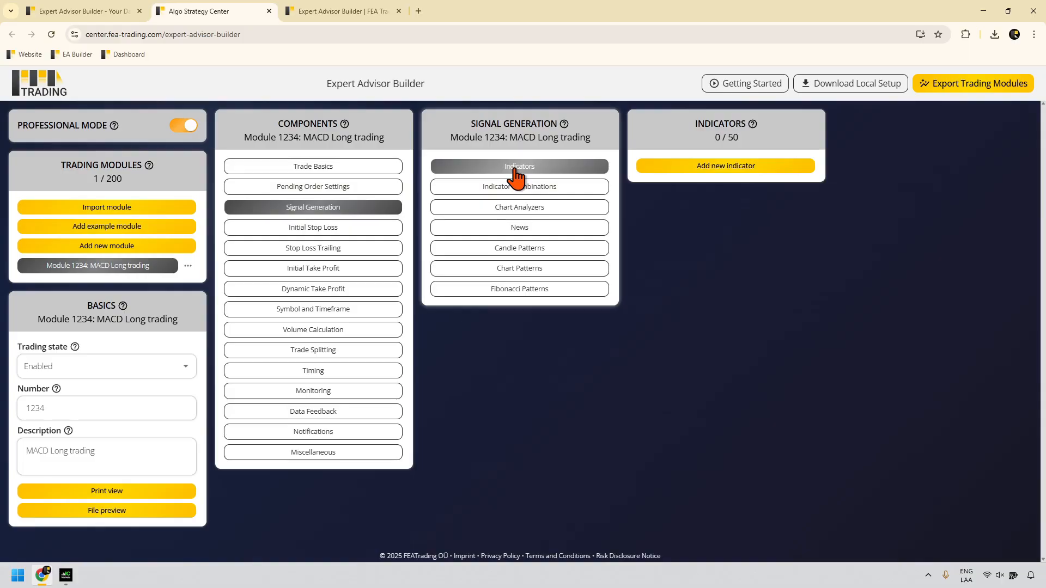
click(659, 166)
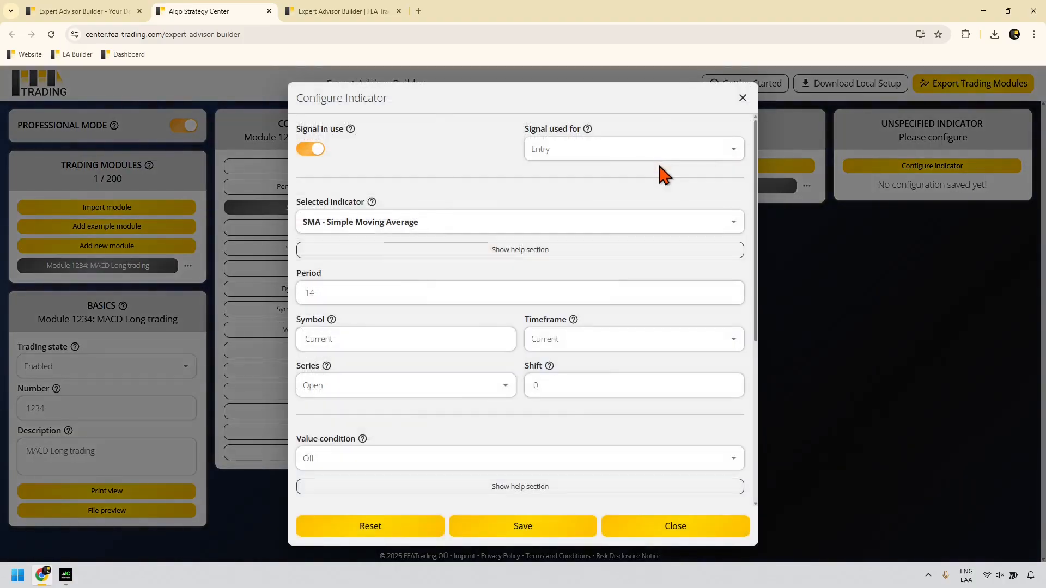
click(612, 163)
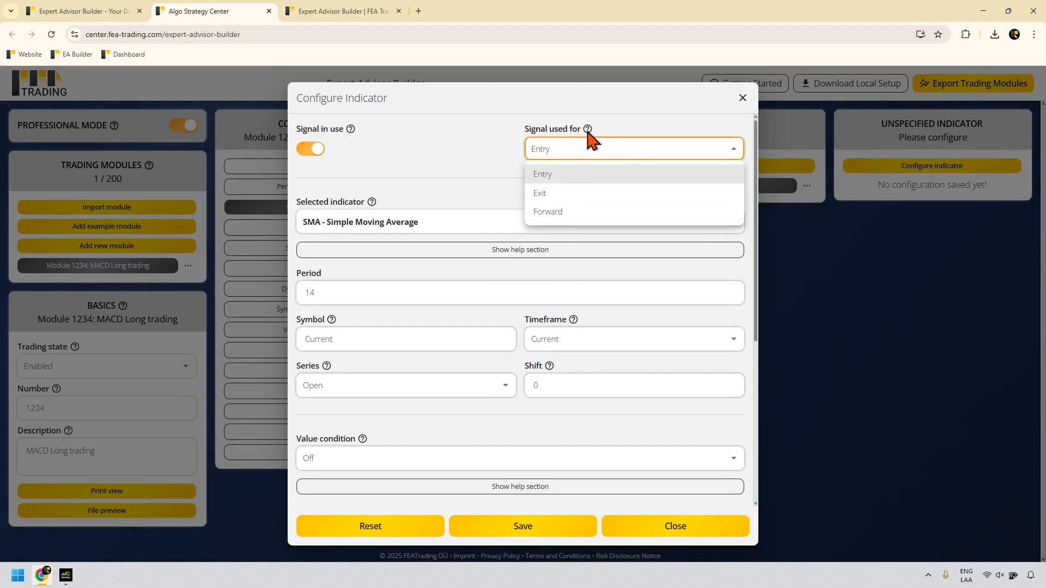
click(599, 133)
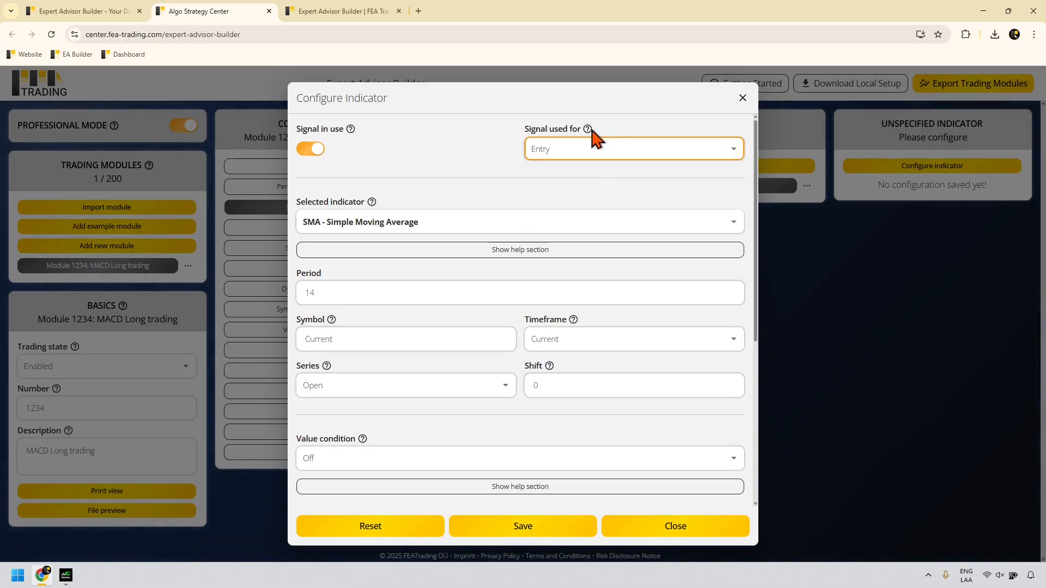
mouse_move(589, 130)
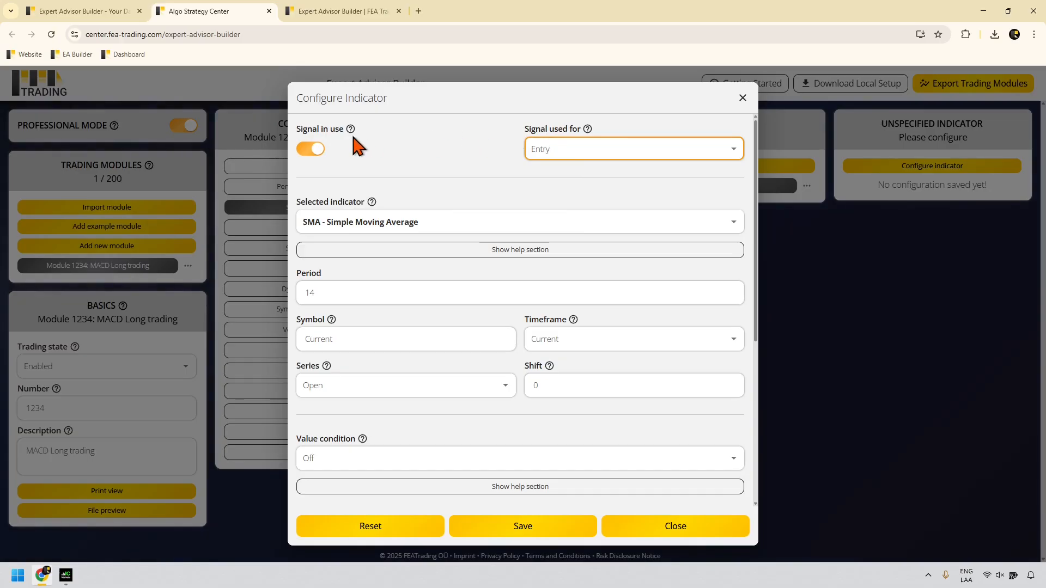
mouse_move(353, 133)
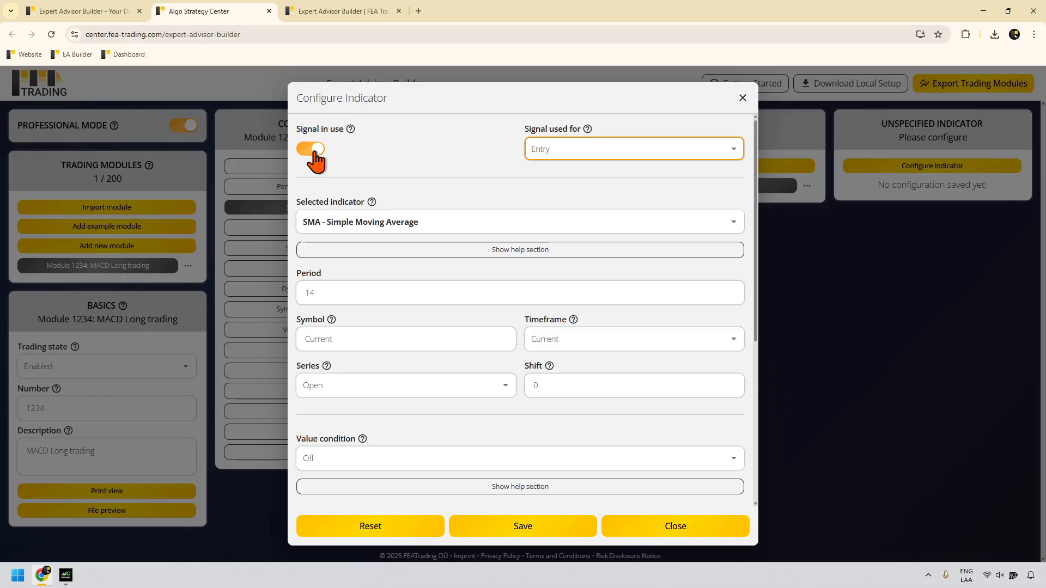
Step: Change the new indicator to STD - Standard Deviation and set its signal to Forward
click(355, 228)
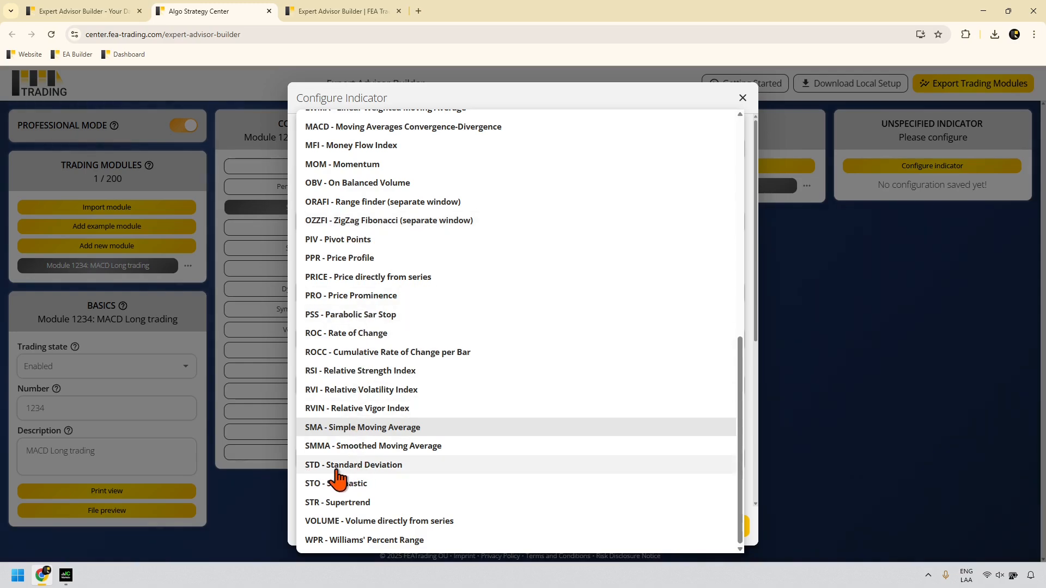
scroll(338, 478, up, 10)
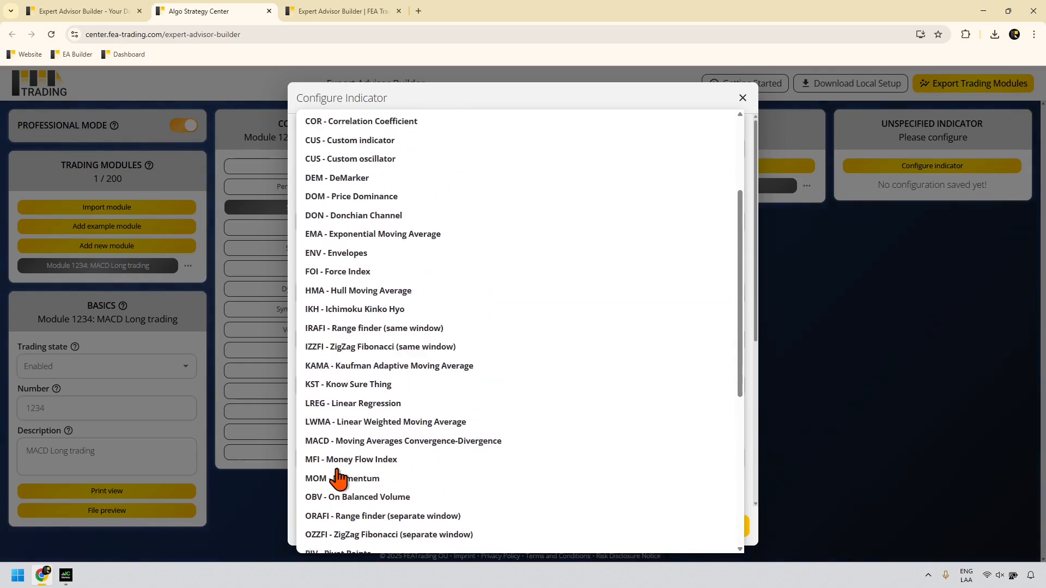
scroll(337, 478, down, 8)
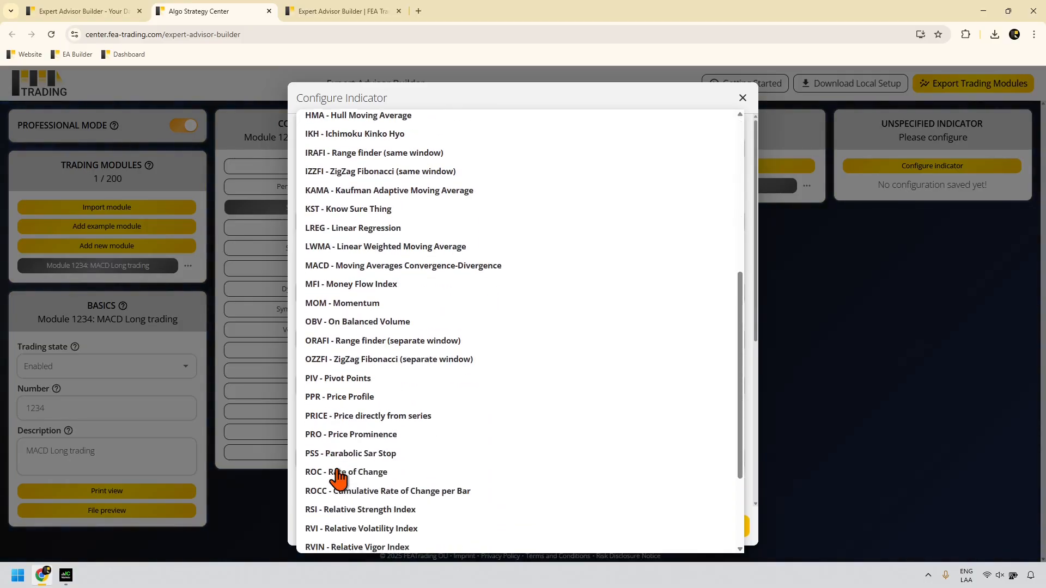
scroll(338, 478, down, 1)
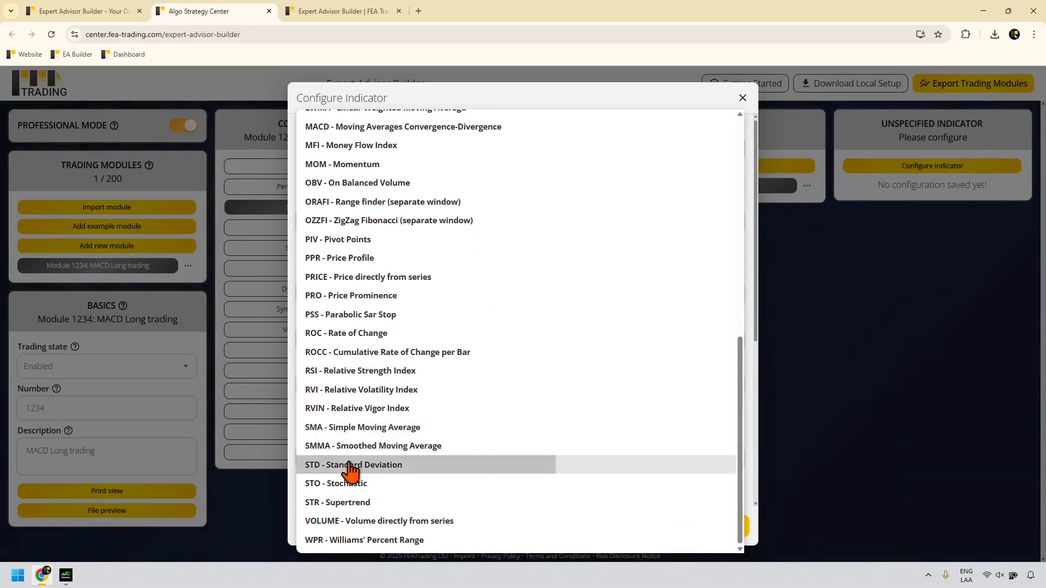
click(349, 467)
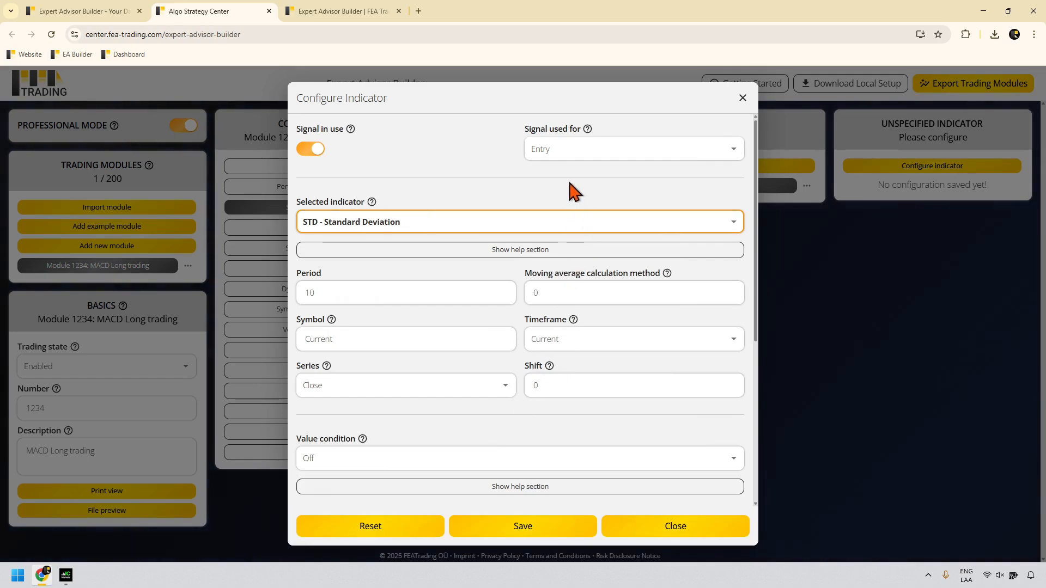
click(548, 158)
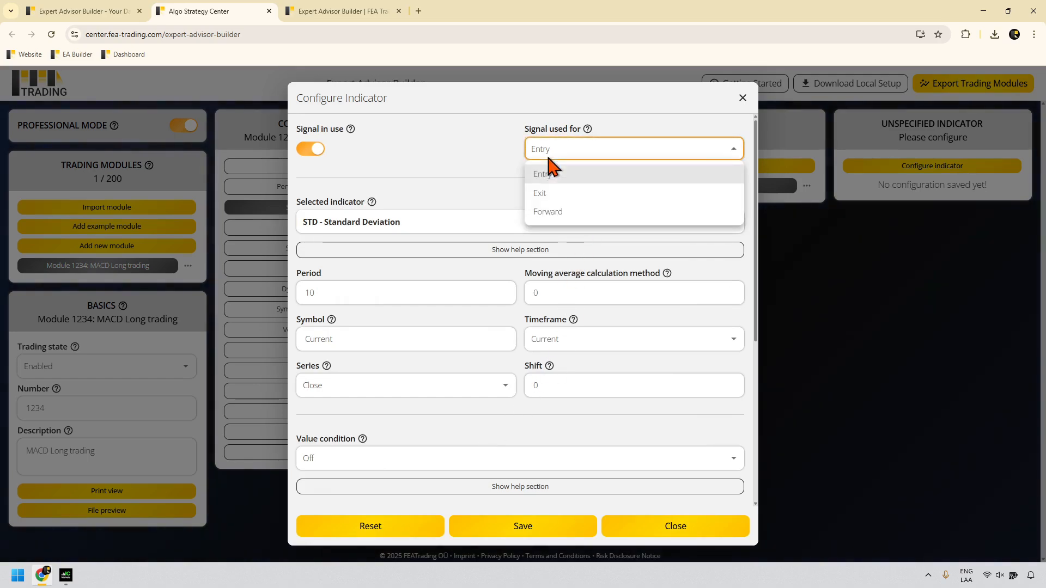
click(558, 213)
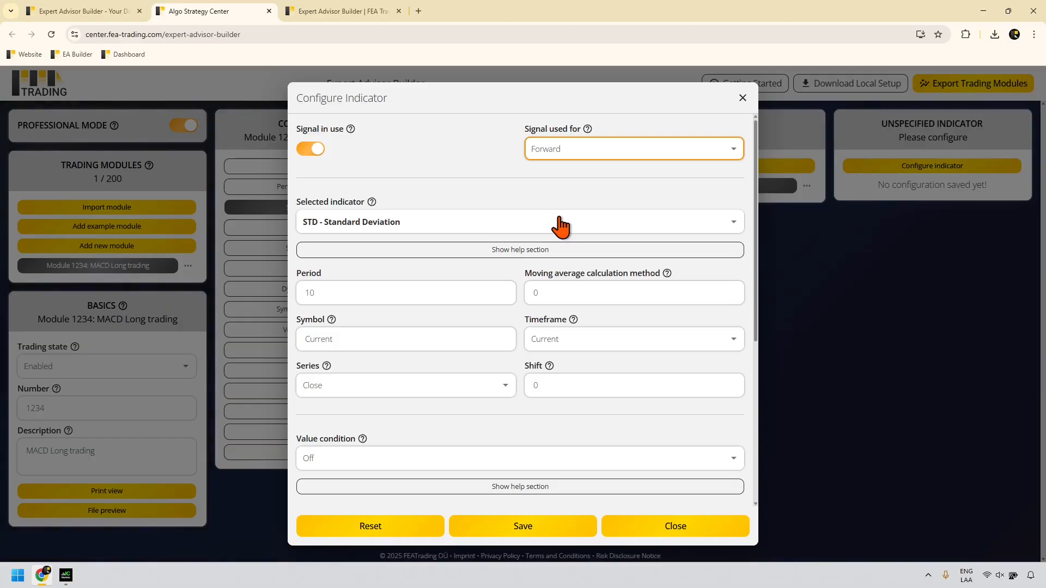
scroll(561, 226, down, 4)
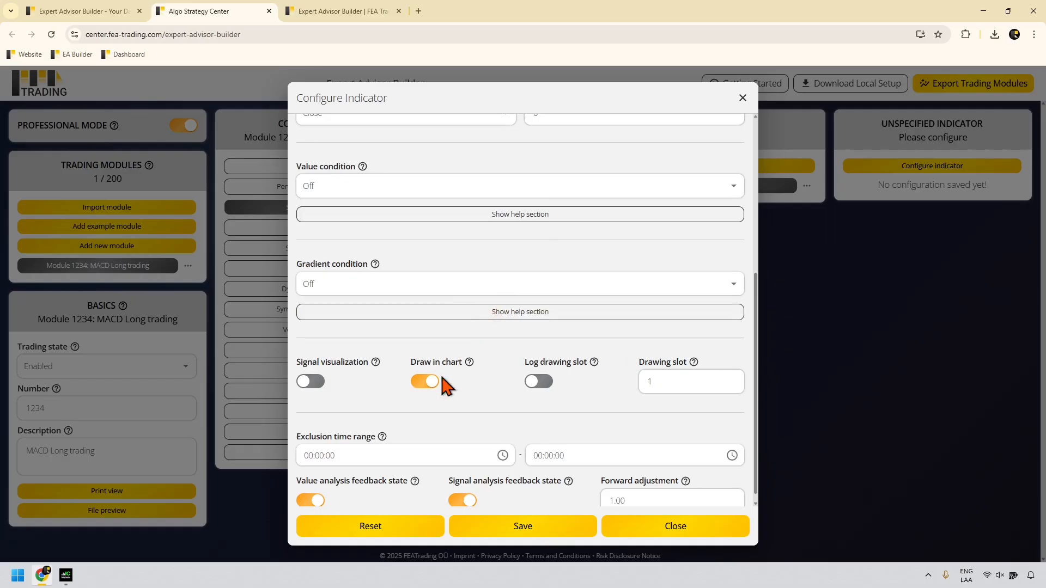
Step: Turn off Draw in chart, set Forward adjustment to 3.50, and save the STD indicator
mouse_move(468, 364)
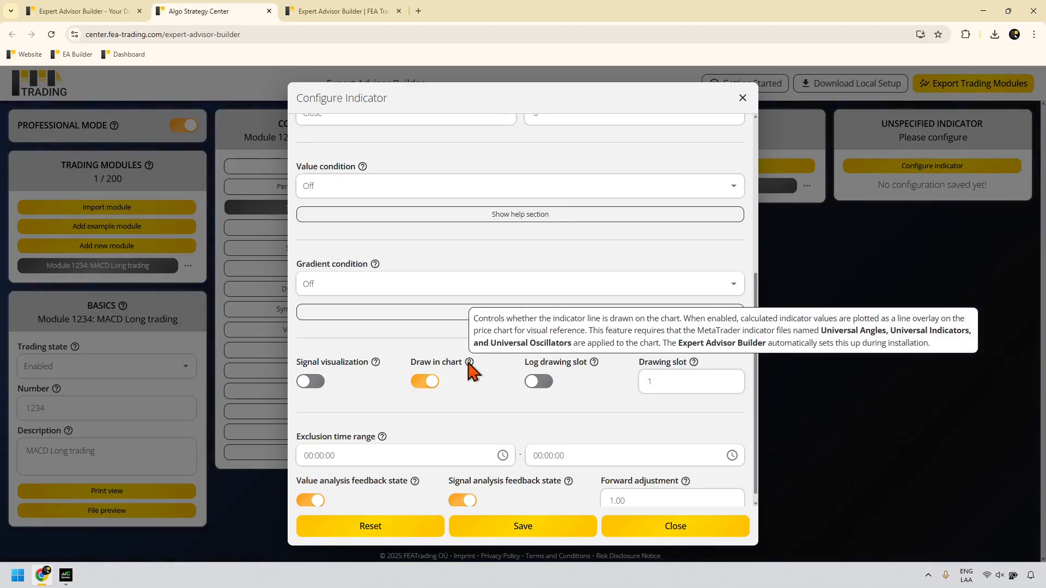
click(432, 383)
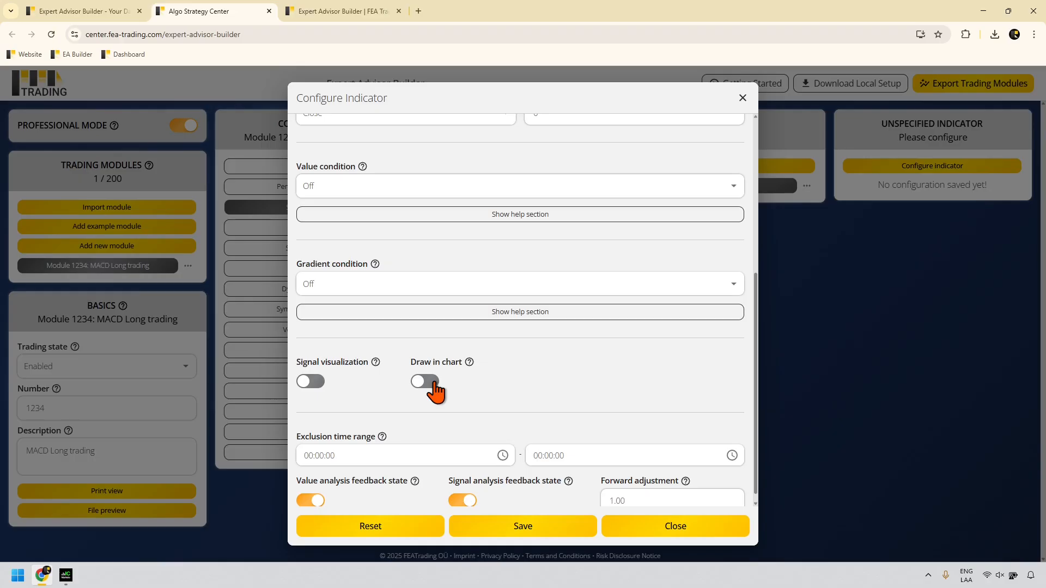
scroll(435, 384, down, 1)
drag(628, 492, 607, 490)
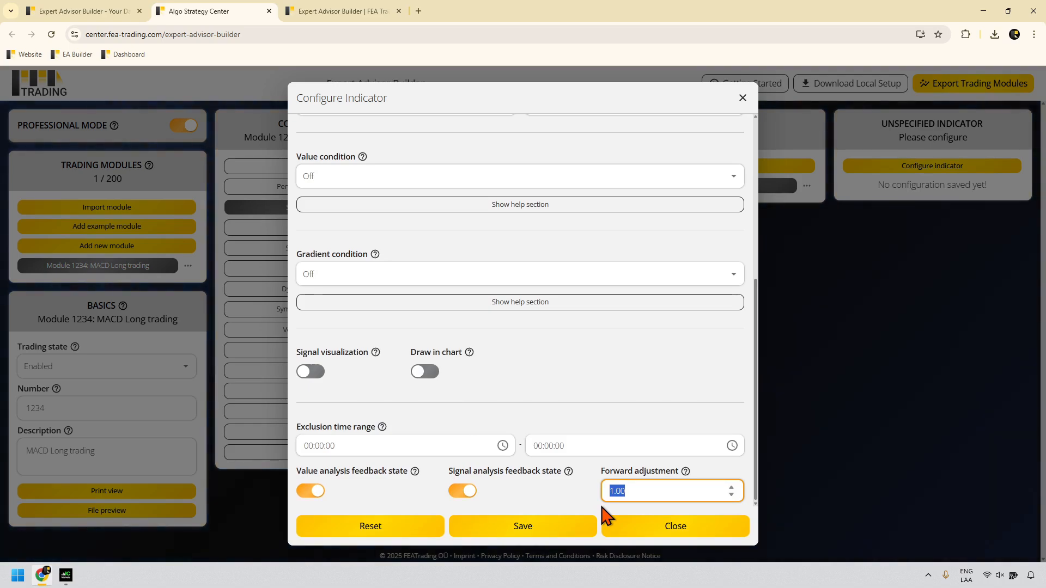
text(3.5)
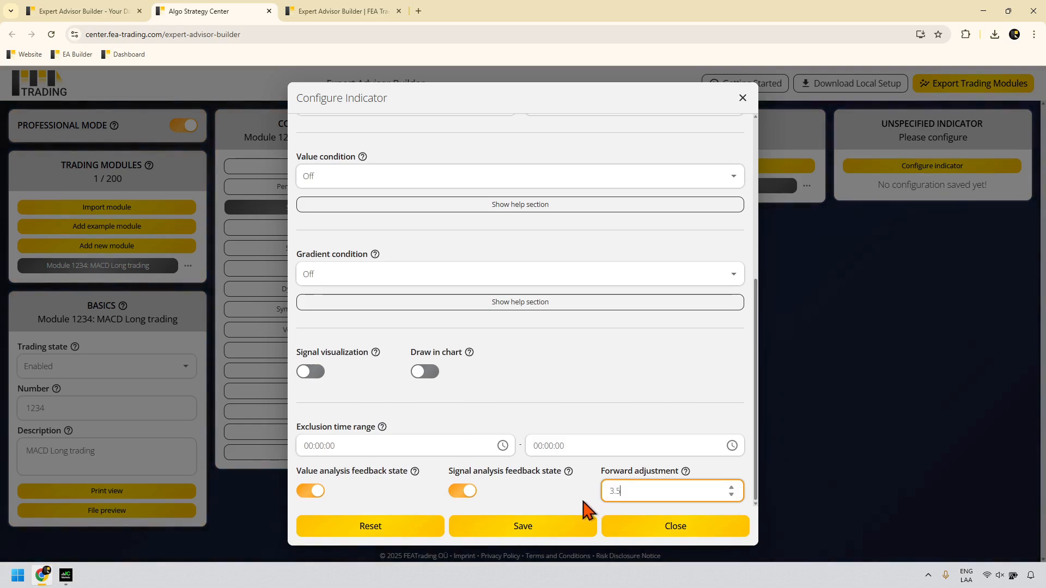
text(0)
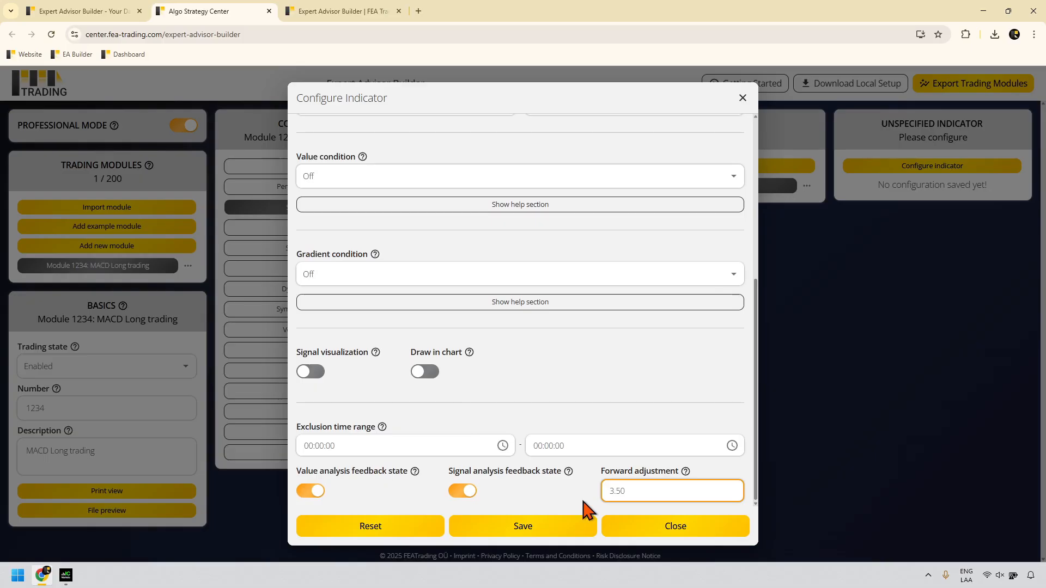
click(583, 500)
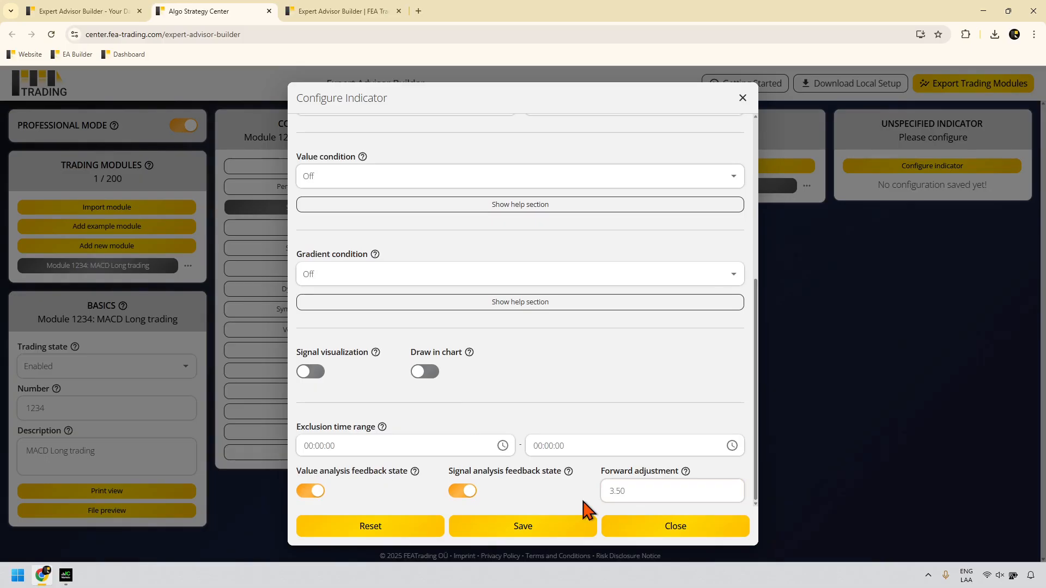
click(543, 528)
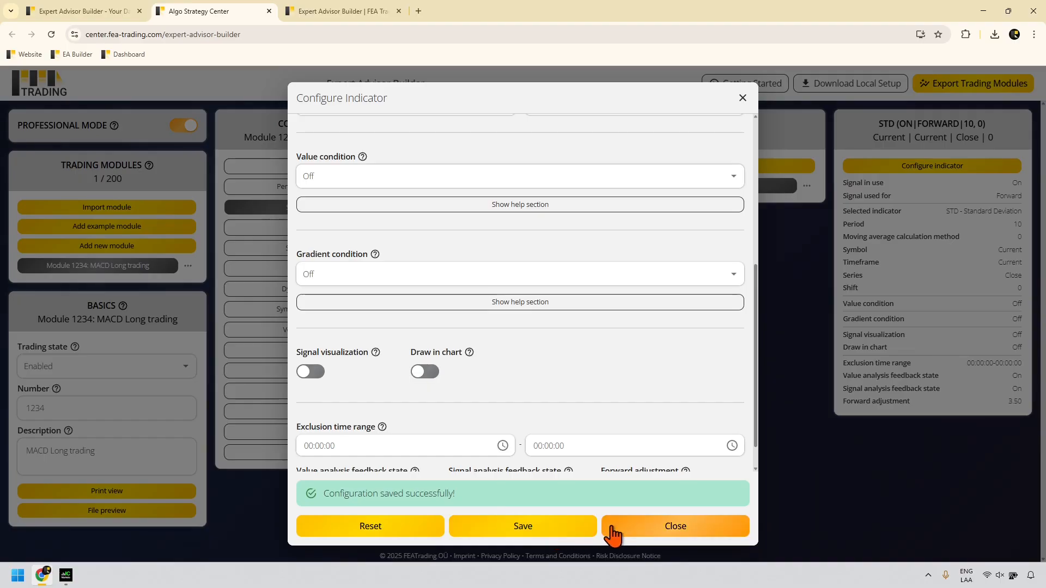
click(631, 528)
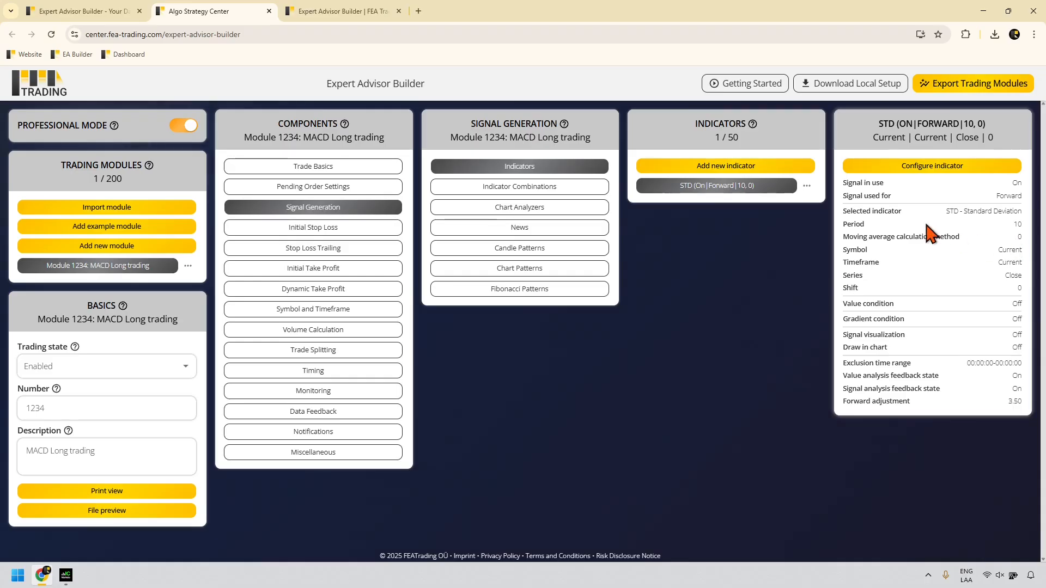
Step: Add a second indicator (2 / 50), opening its configuration at SMA period 14
click(784, 166)
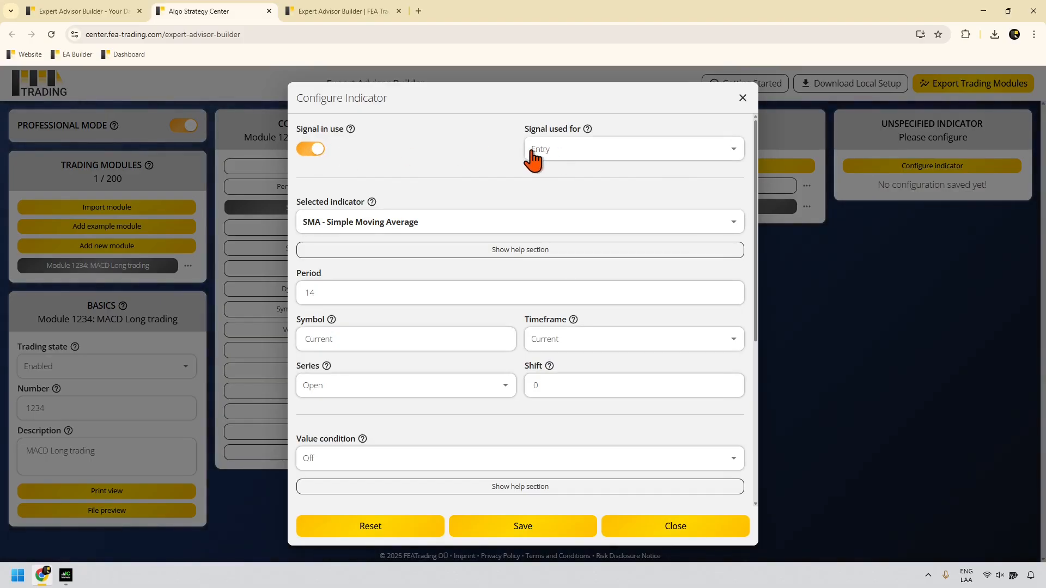
Step: Select MACD as the indicator and review its help section and example chart
click(402, 228)
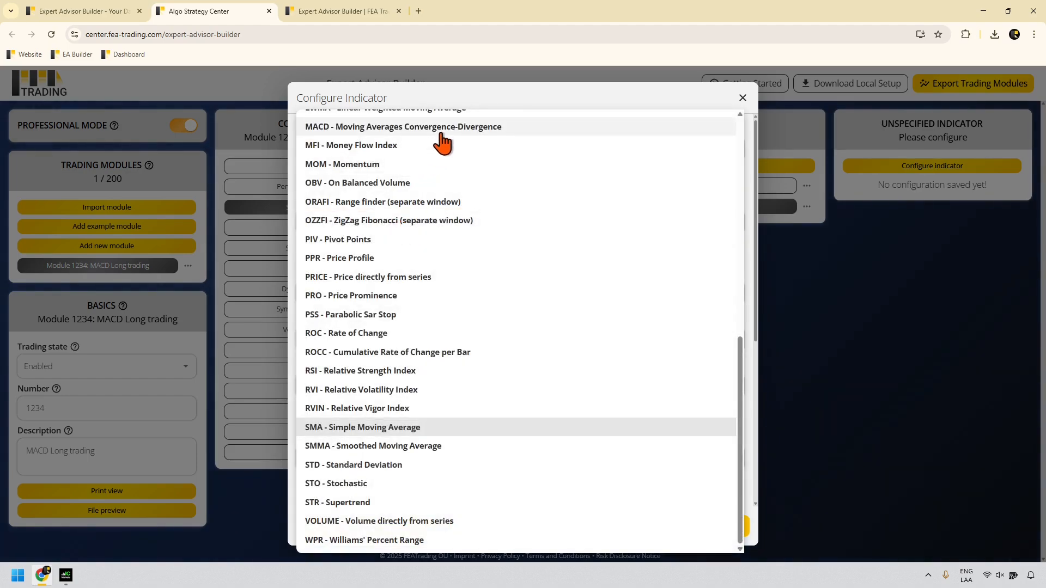
scroll(442, 143, up, 1)
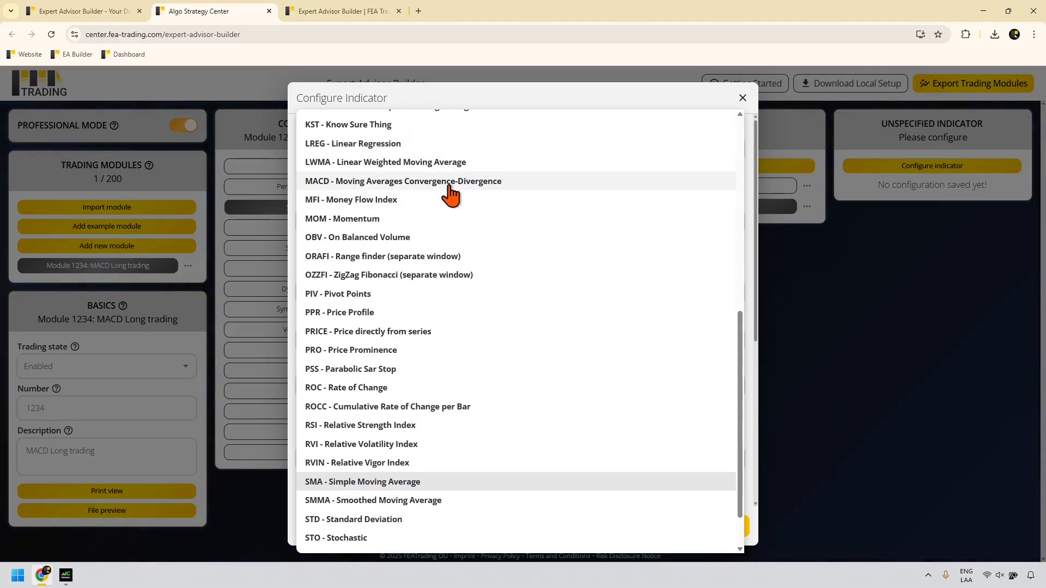
click(449, 185)
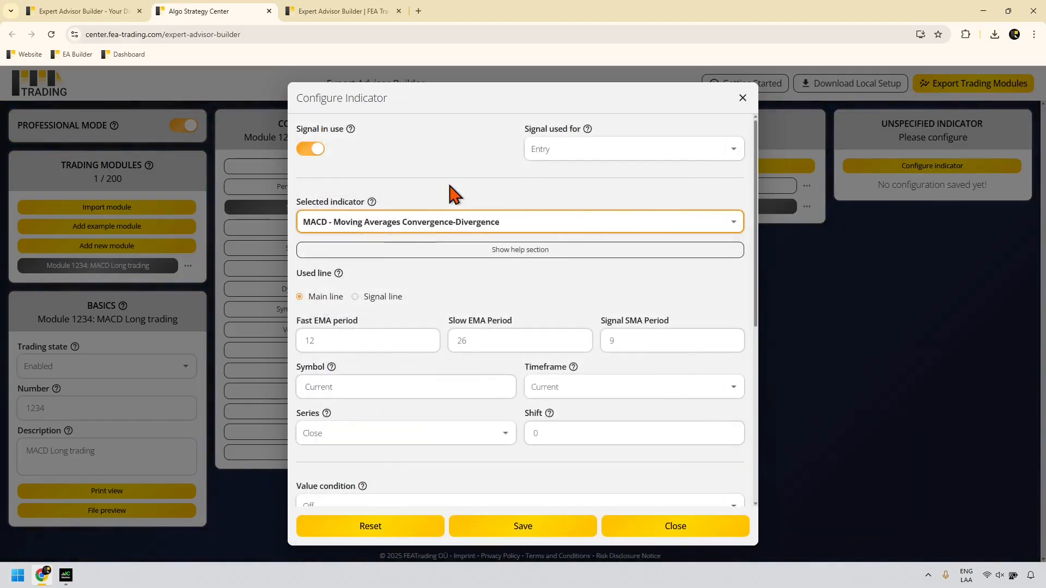
click(351, 252)
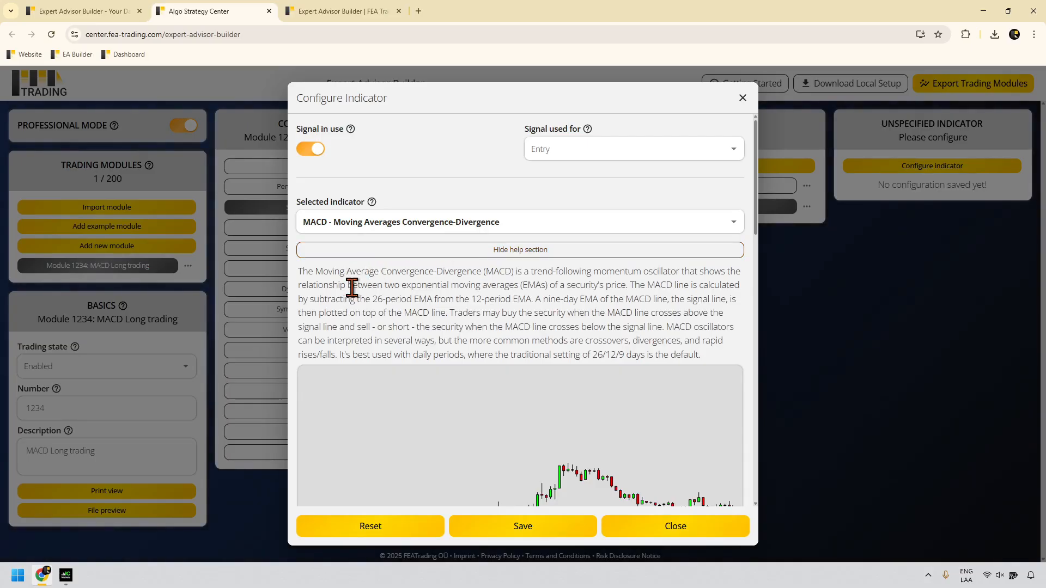
scroll(530, 276, down, 3)
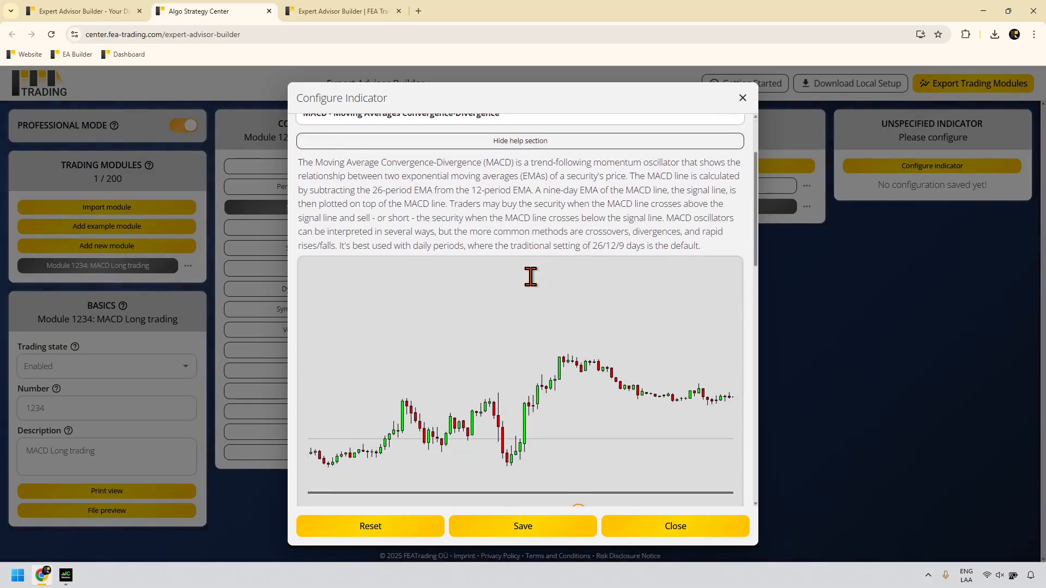
scroll(532, 382, down, 3)
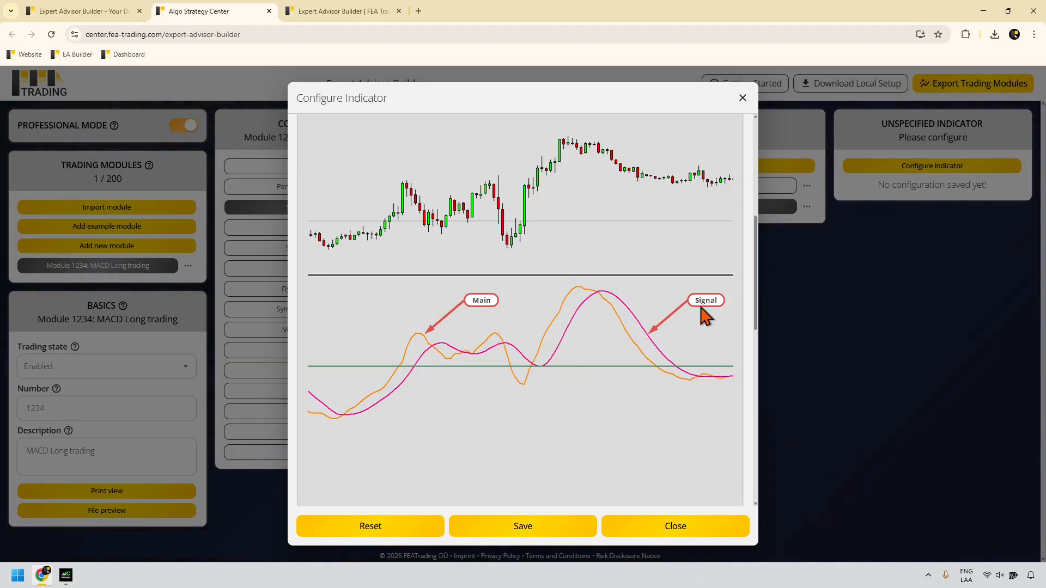
scroll(553, 333, down, 1)
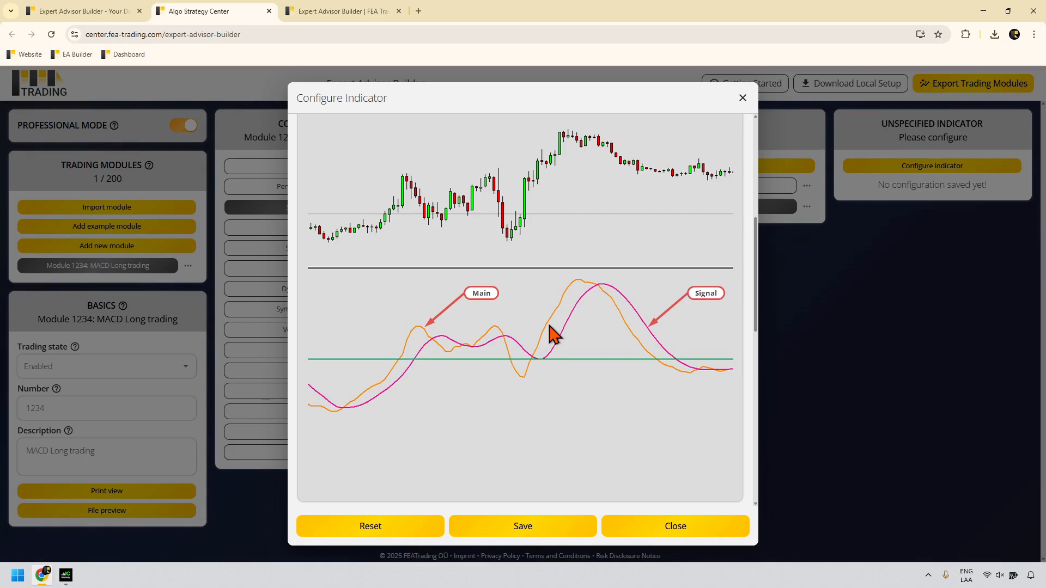
scroll(550, 332, down, 3)
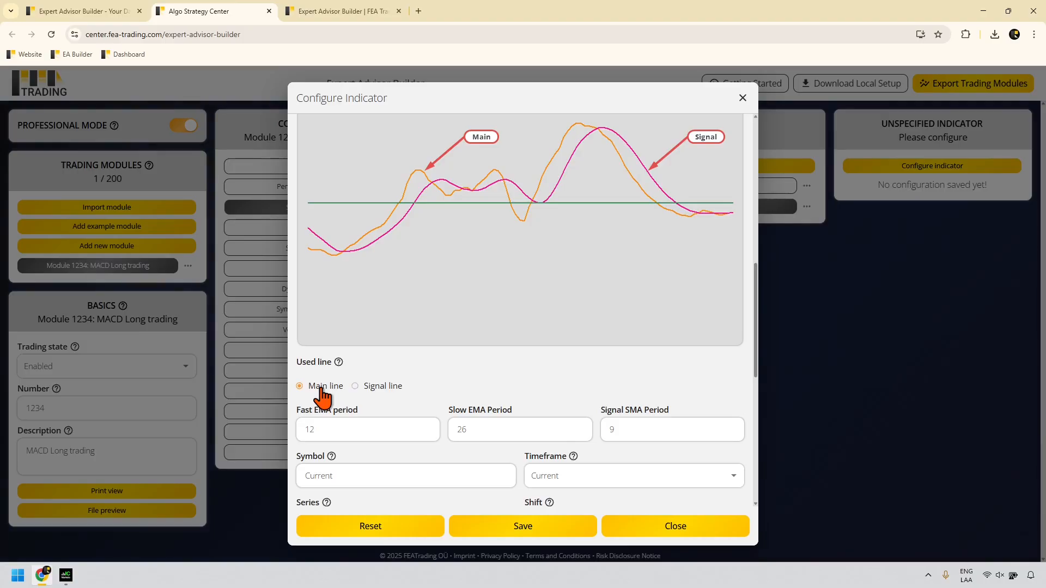
scroll(522, 371, down, 3)
scroll(522, 371, down, 5)
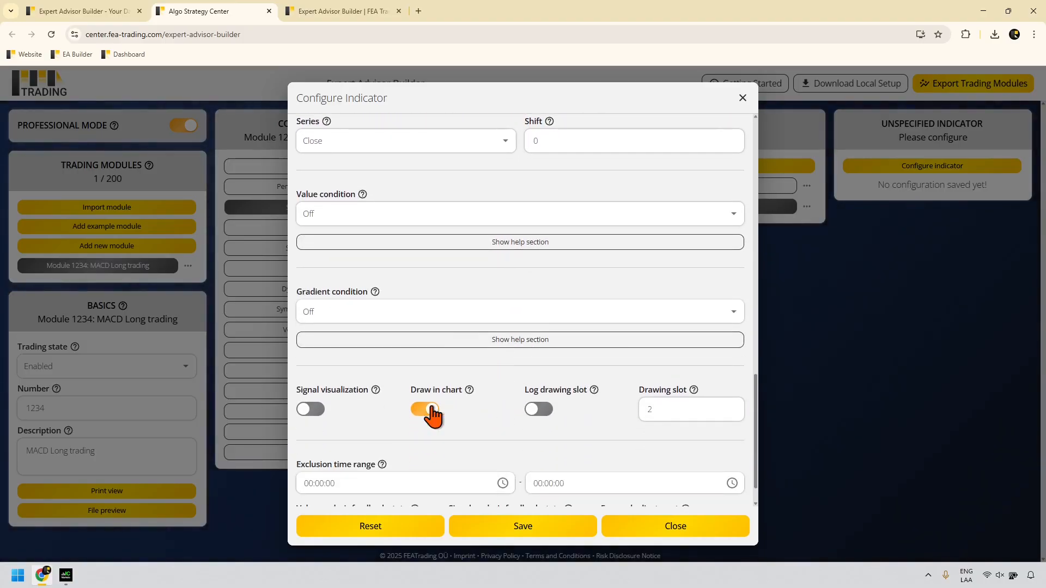
scroll(552, 332, up, 10)
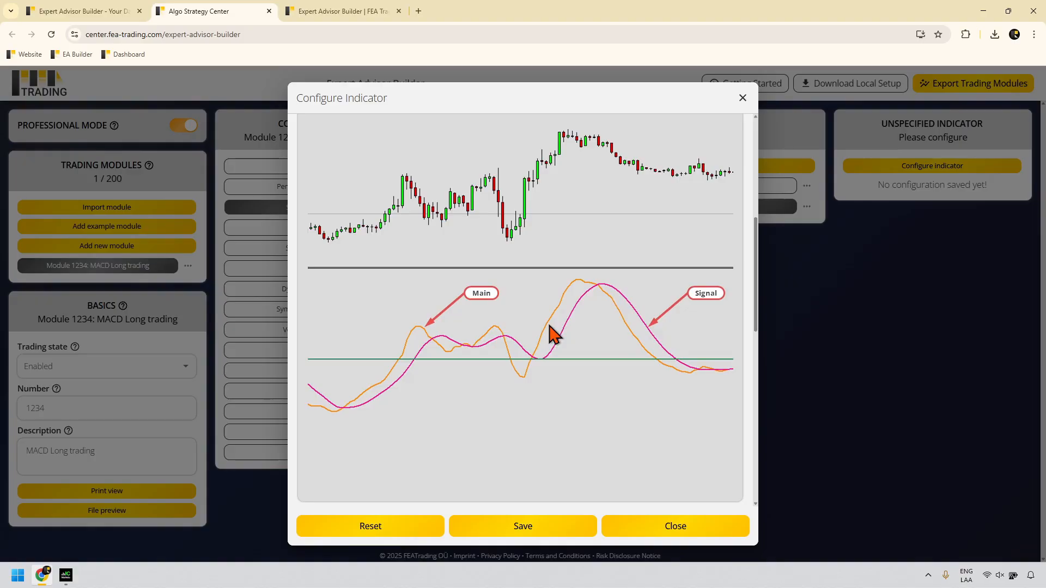
scroll(549, 333, down, 10)
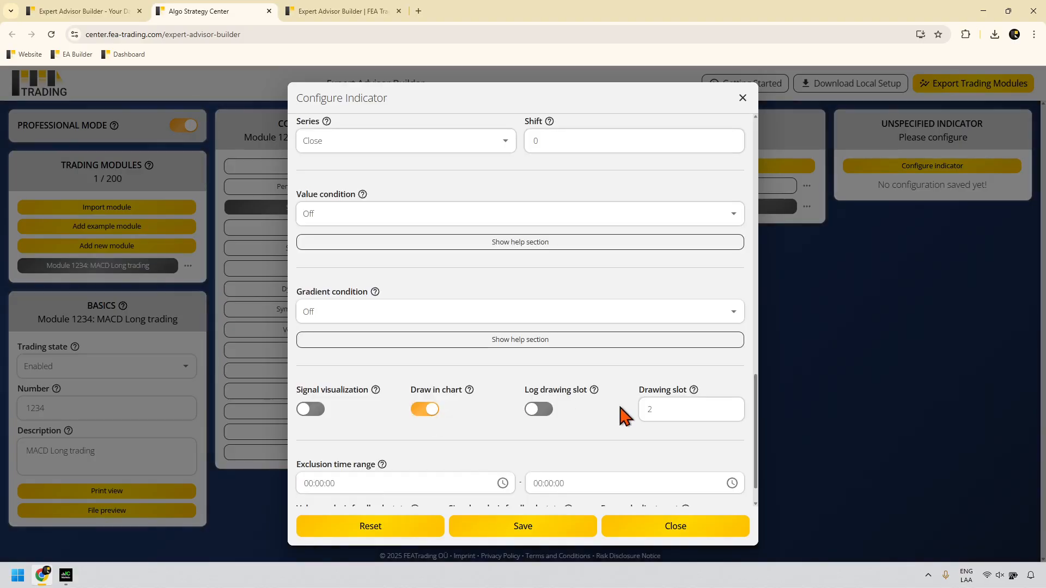
Step: Keep the Main line, set Drawing slot to 1, and save the MACD indicator
drag(658, 410, 641, 406)
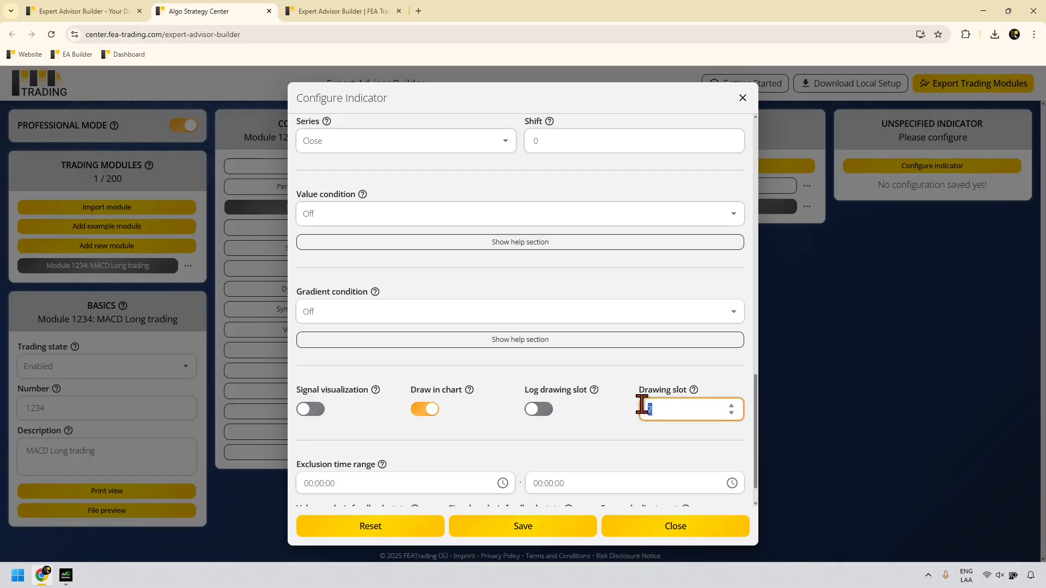
text(1)
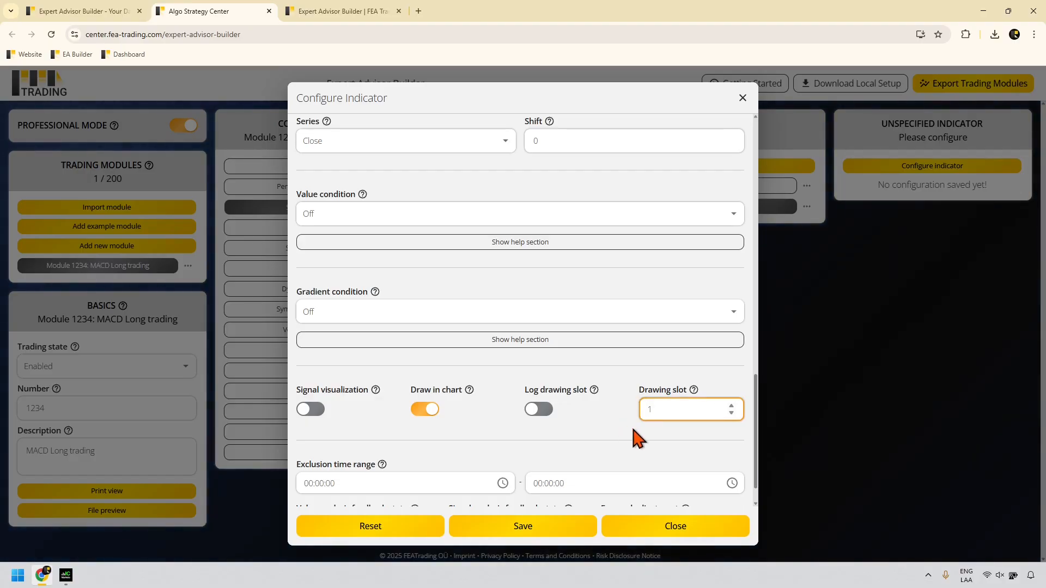
click(637, 437)
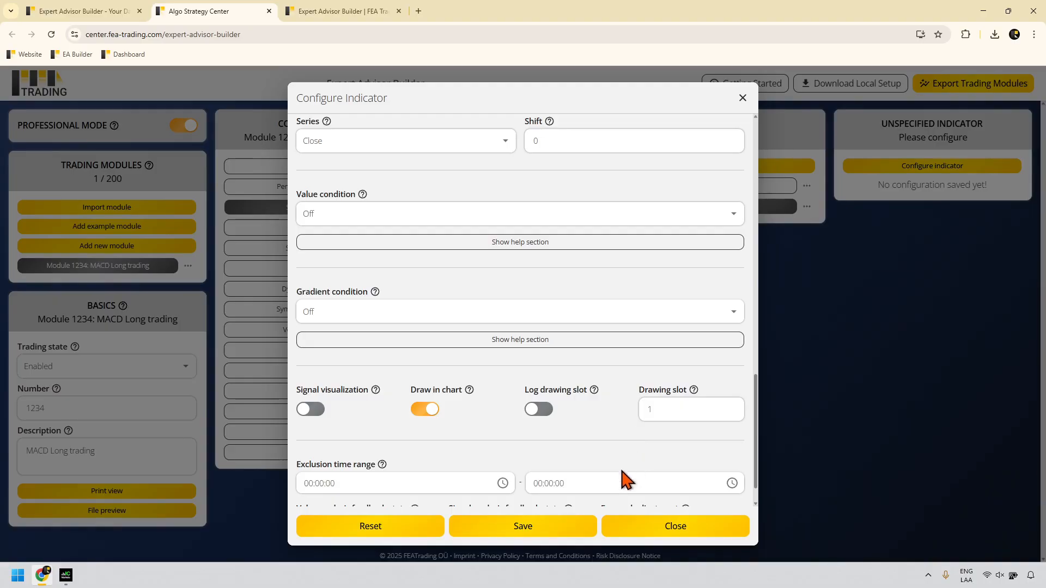
click(578, 529)
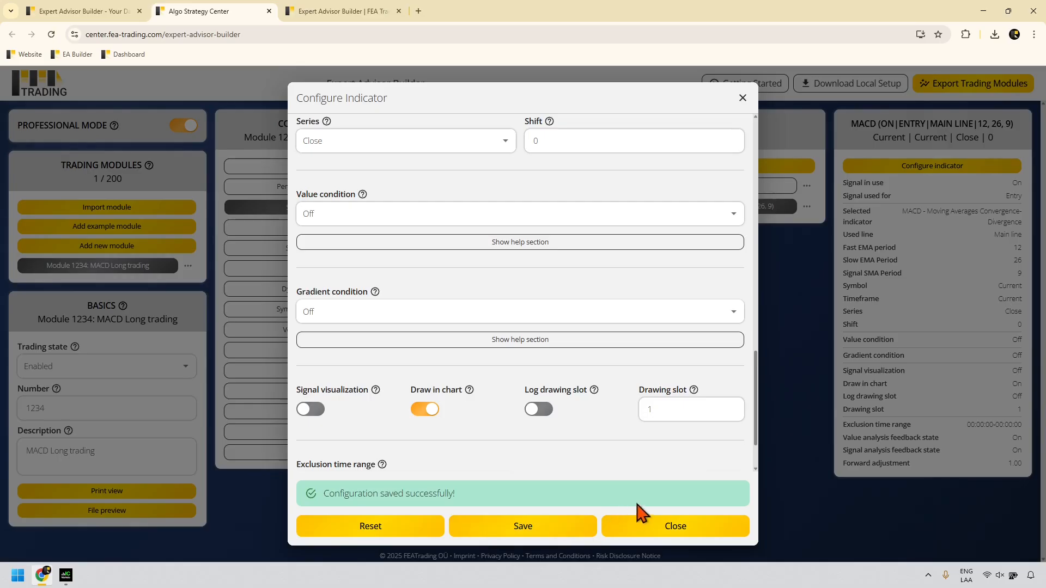
click(796, 439)
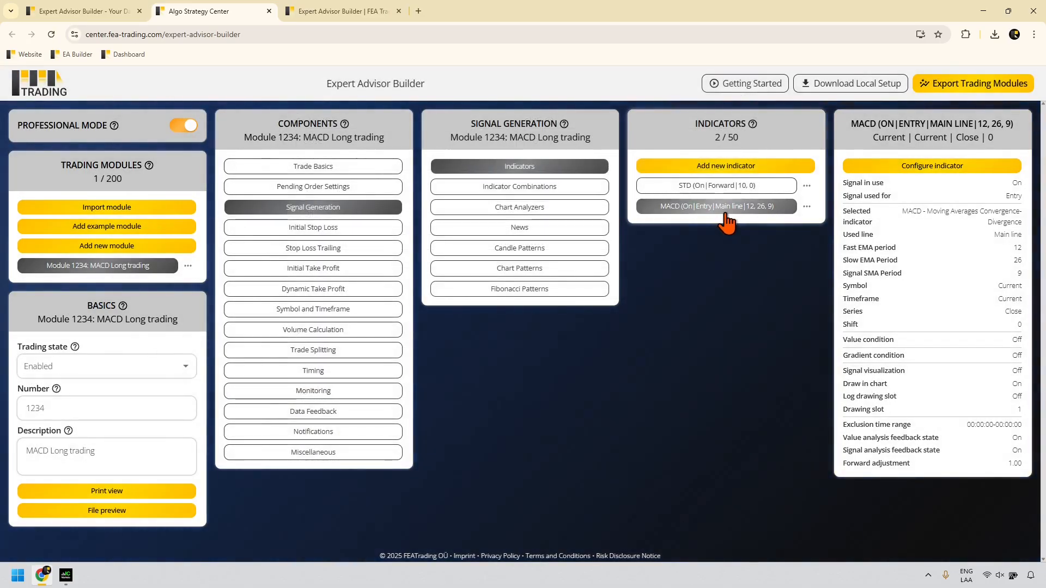
Step: Duplicate the MACD indicator and bring up the copy's configuration
click(803, 208)
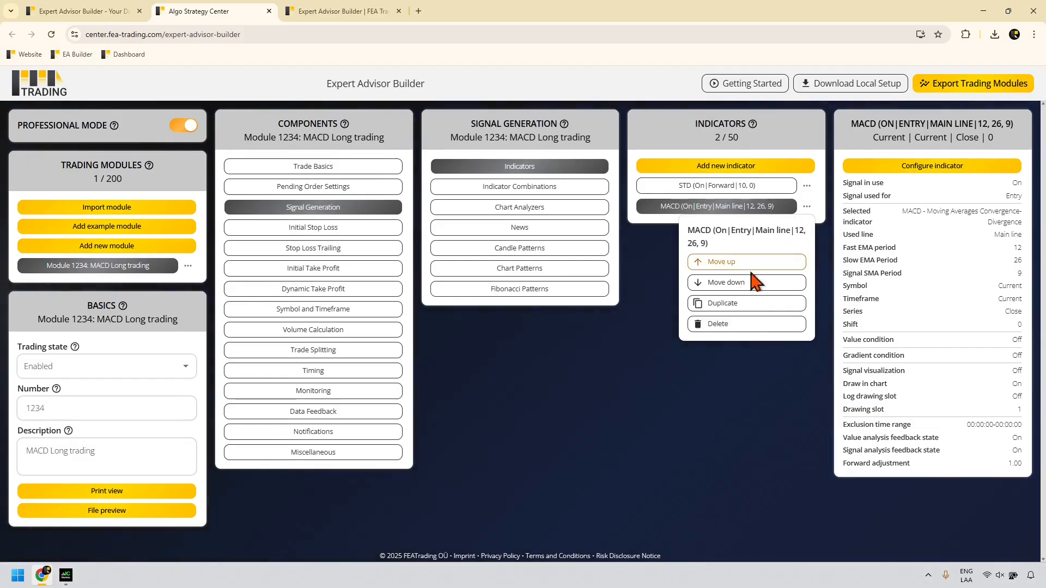
click(730, 304)
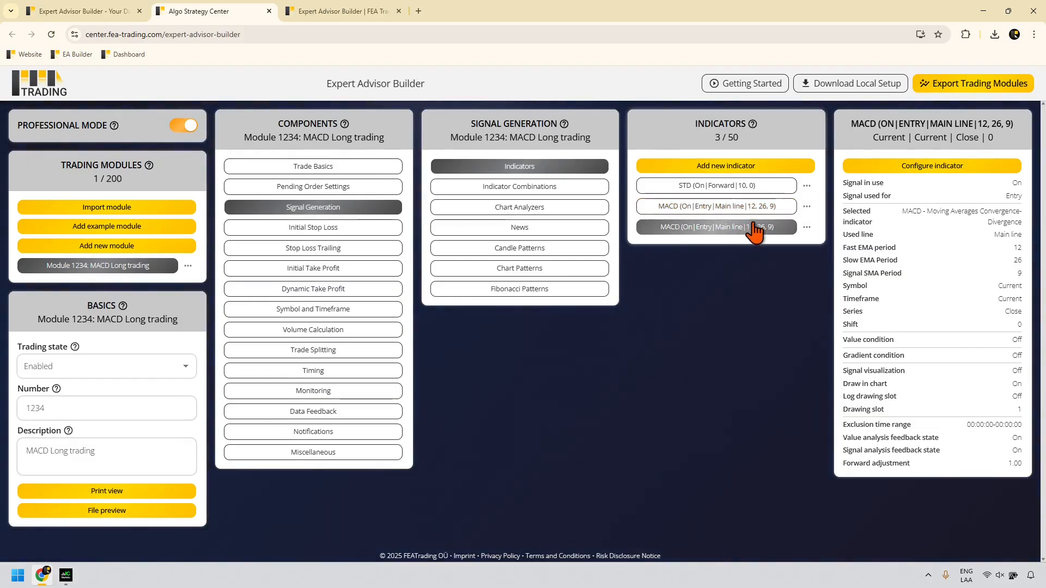
click(909, 165)
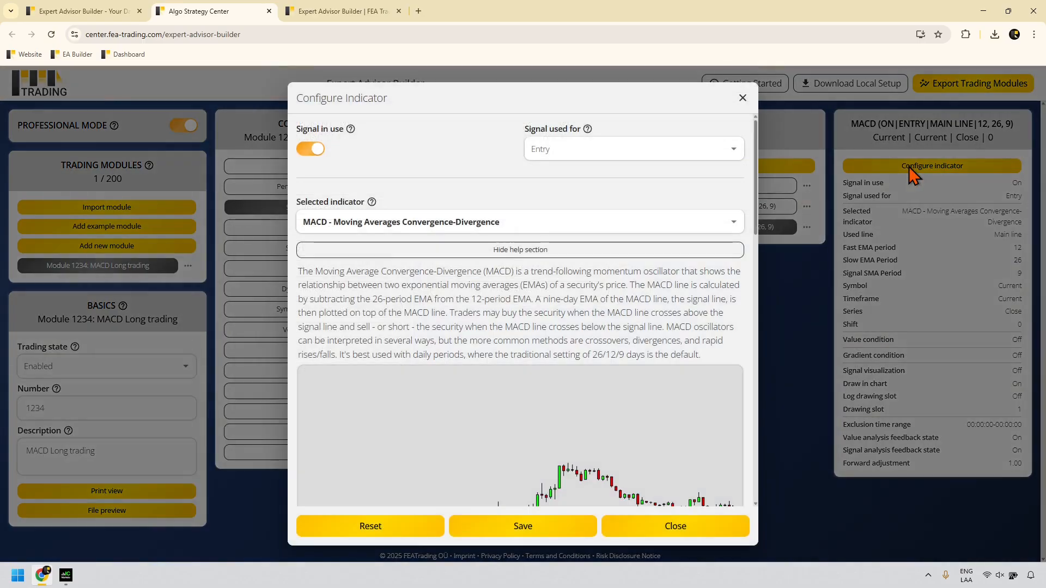
Step: Switch the copy to the MACD Signal line with Drawing slot 2 and save it
scroll(373, 275, down, 5)
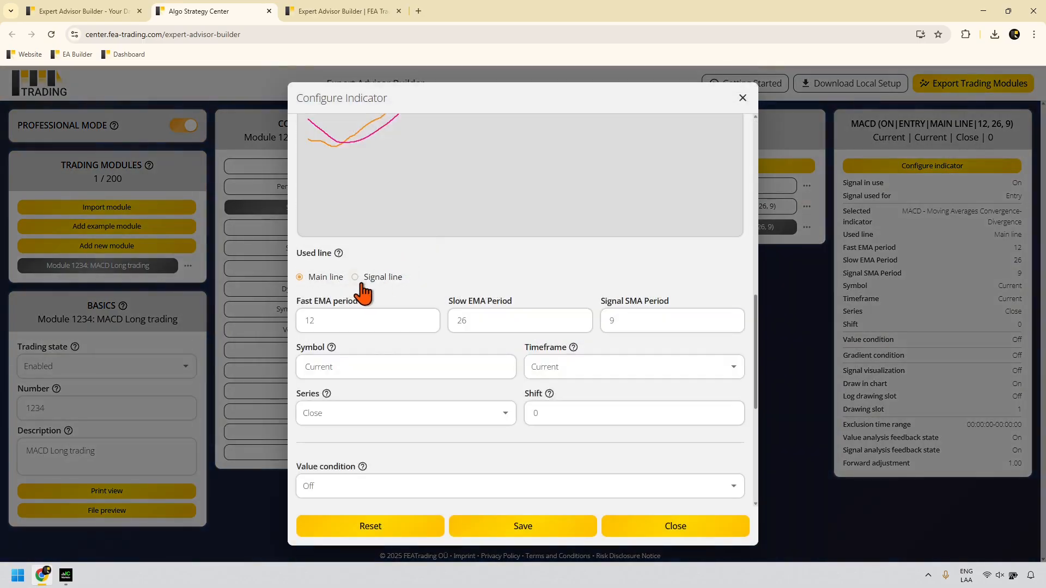
click(376, 279)
scroll(603, 366, down, 2)
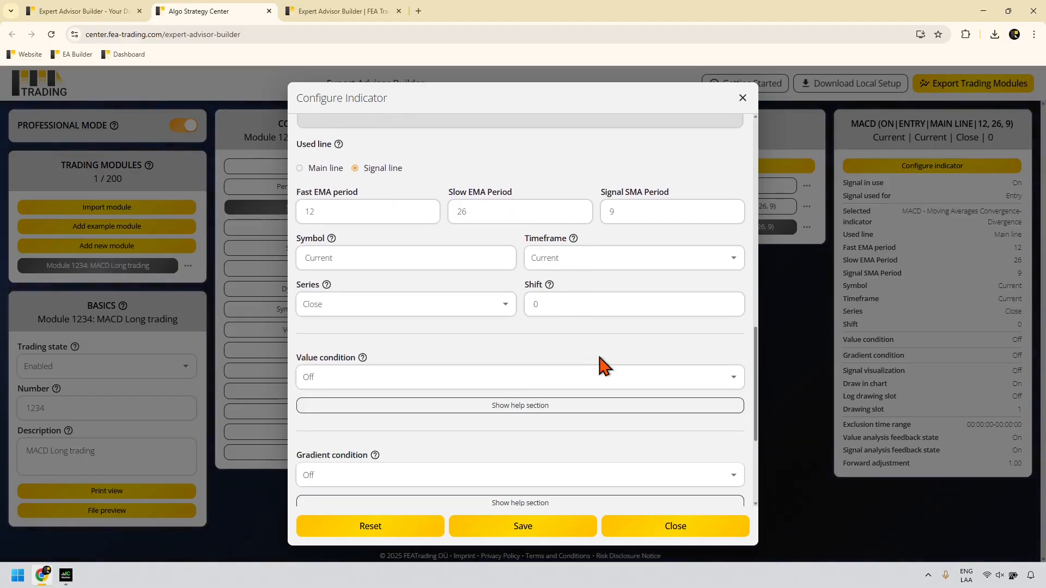
scroll(606, 367, down, 3)
drag(659, 411, 640, 415)
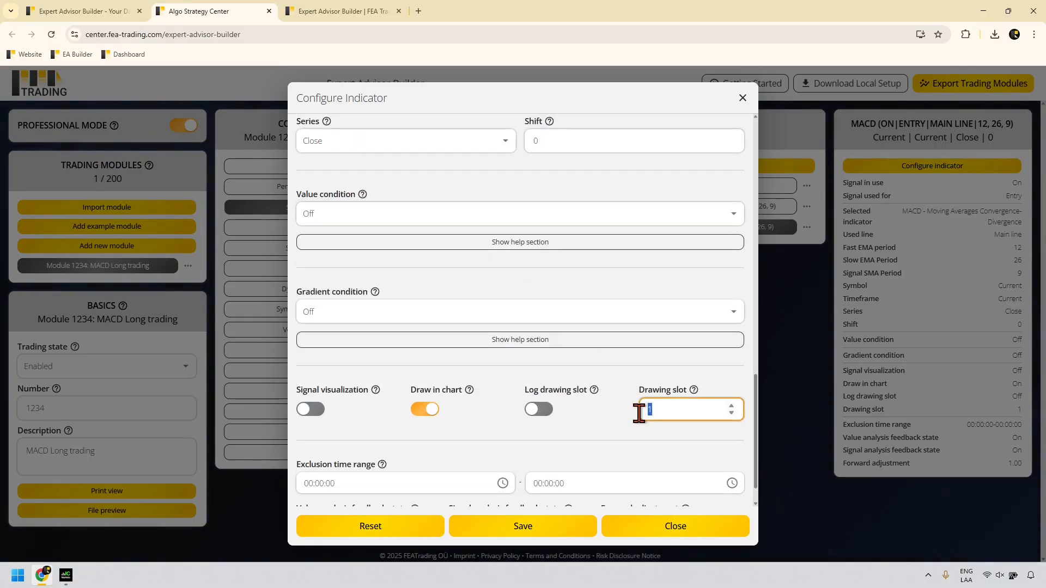
text(2)
click(592, 518)
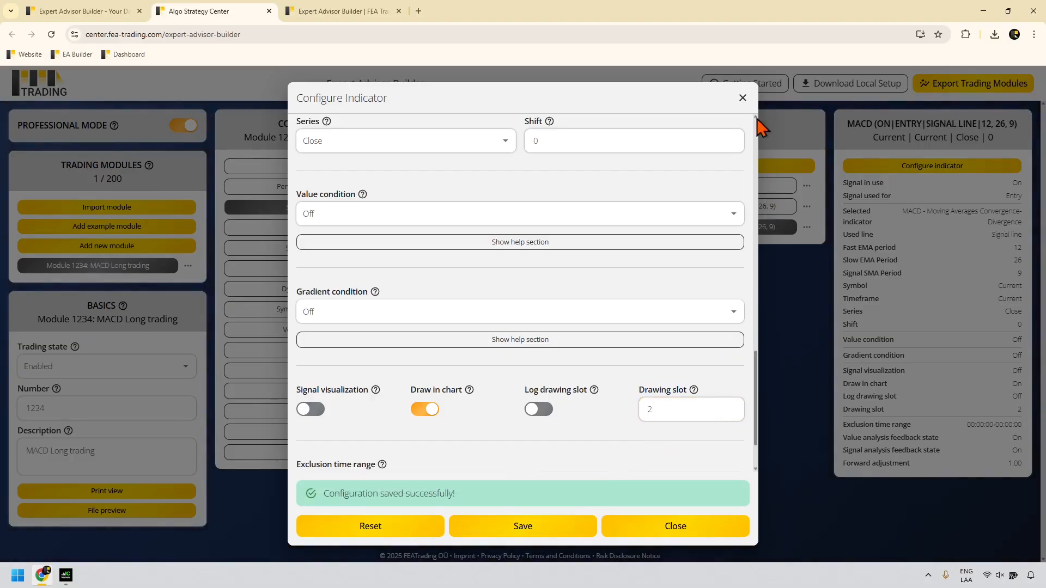
click(744, 99)
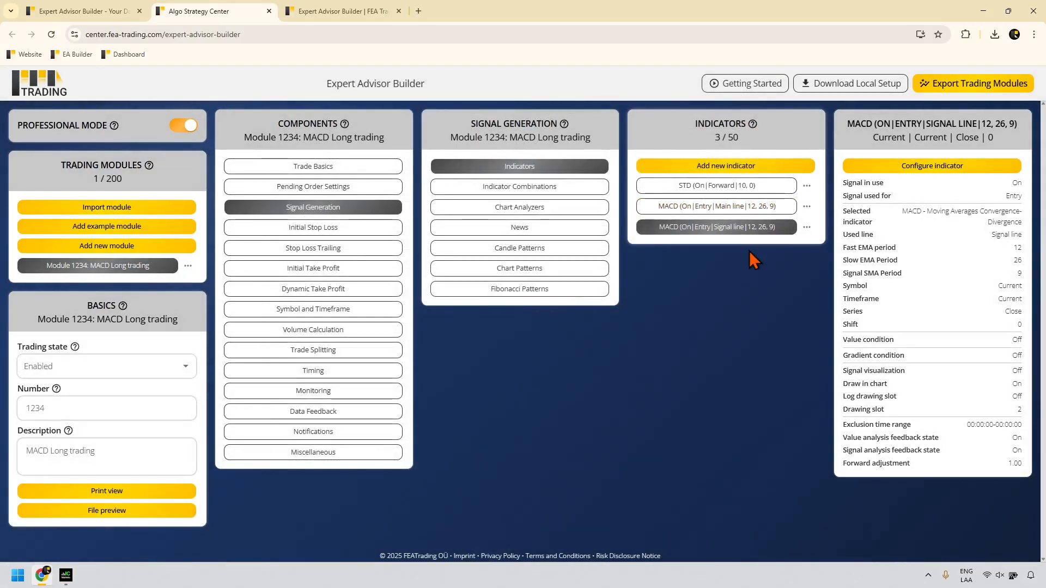
click(761, 208)
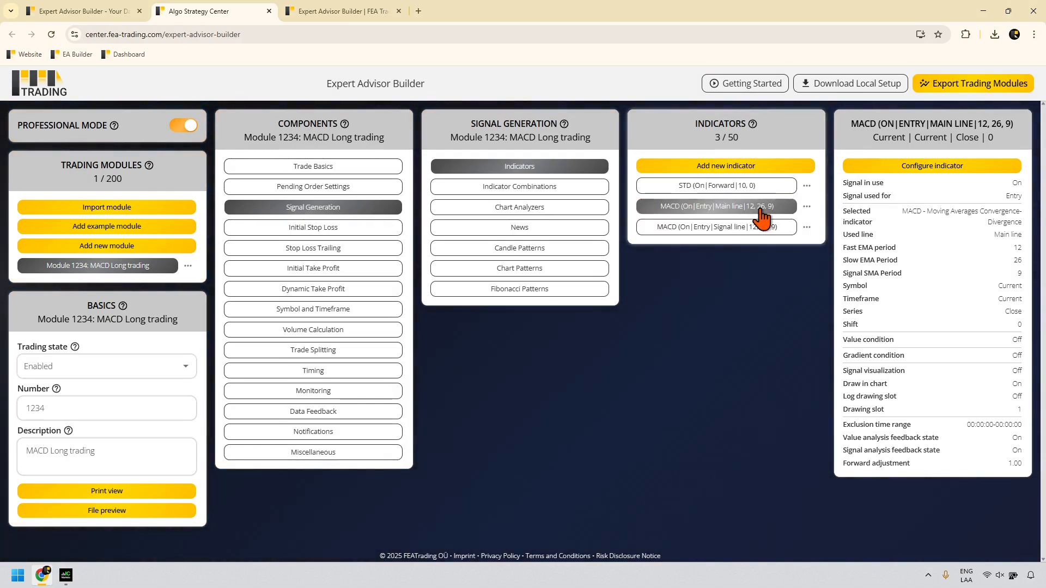
click(763, 229)
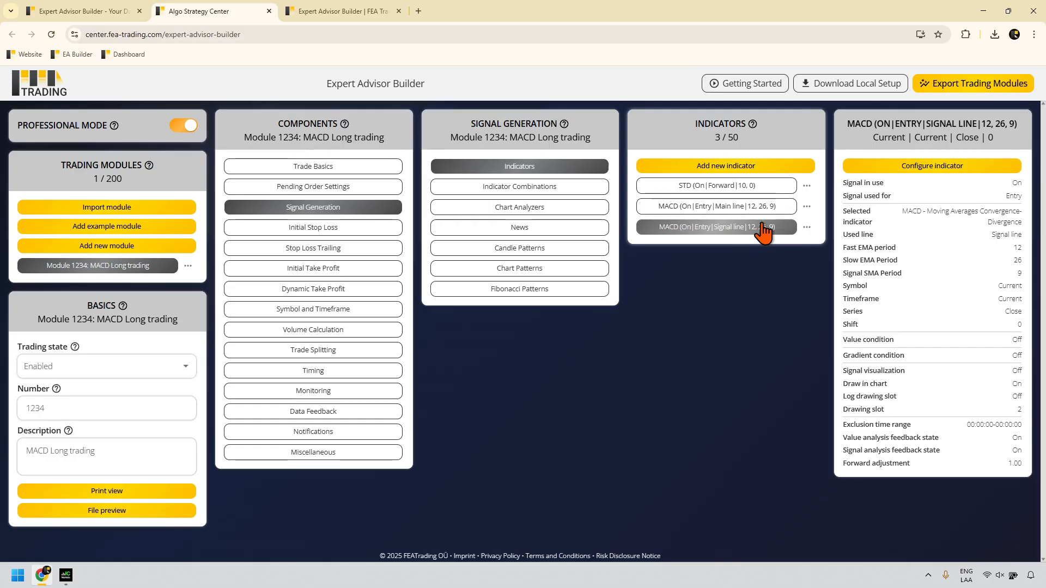
Step: Create an indicator combination with MACD Main line as Input 1 and MACD Signal line as Input 2
click(588, 191)
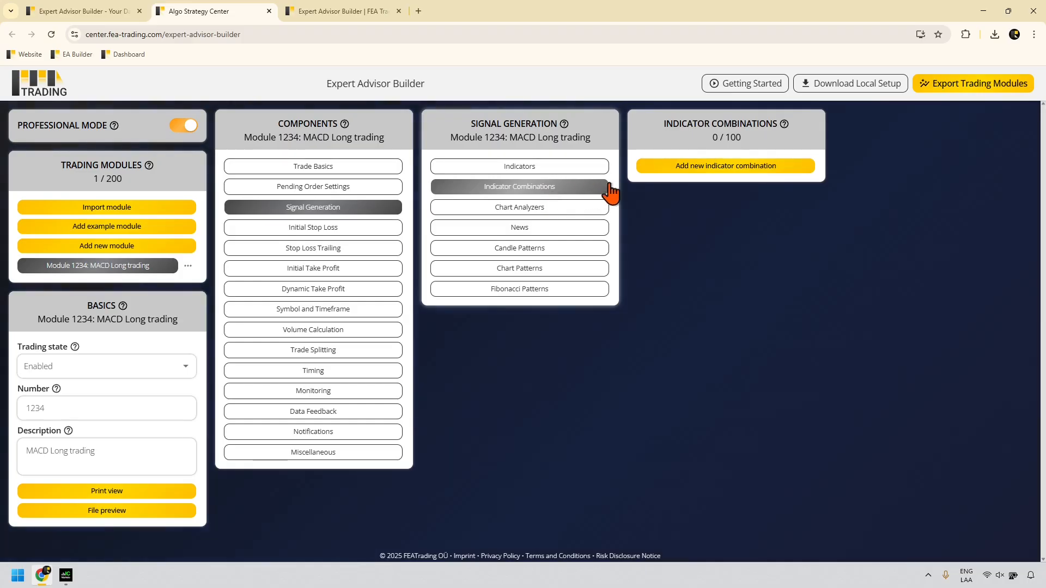
click(709, 167)
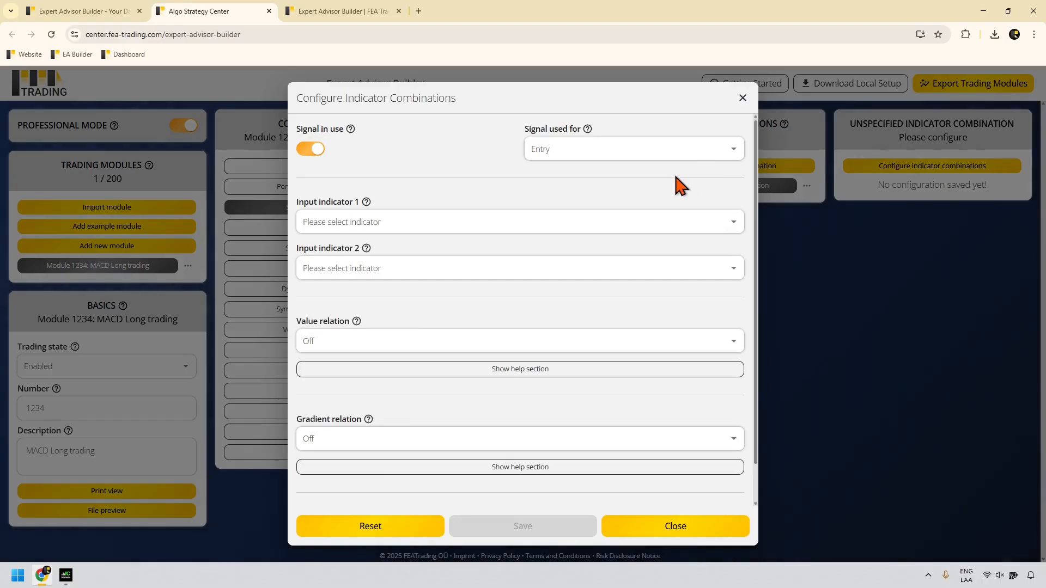
click(359, 222)
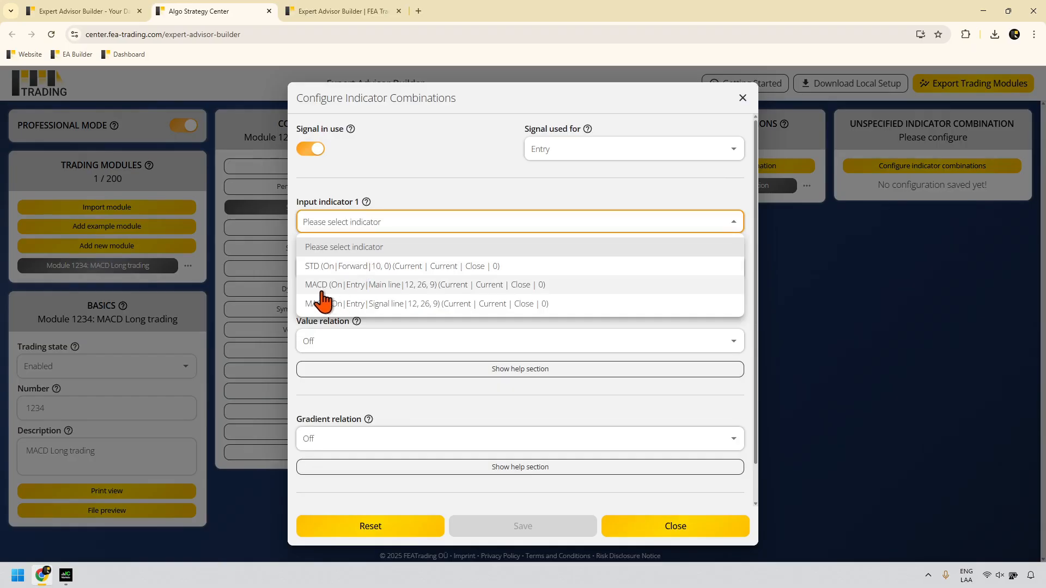
click(393, 288)
click(388, 270)
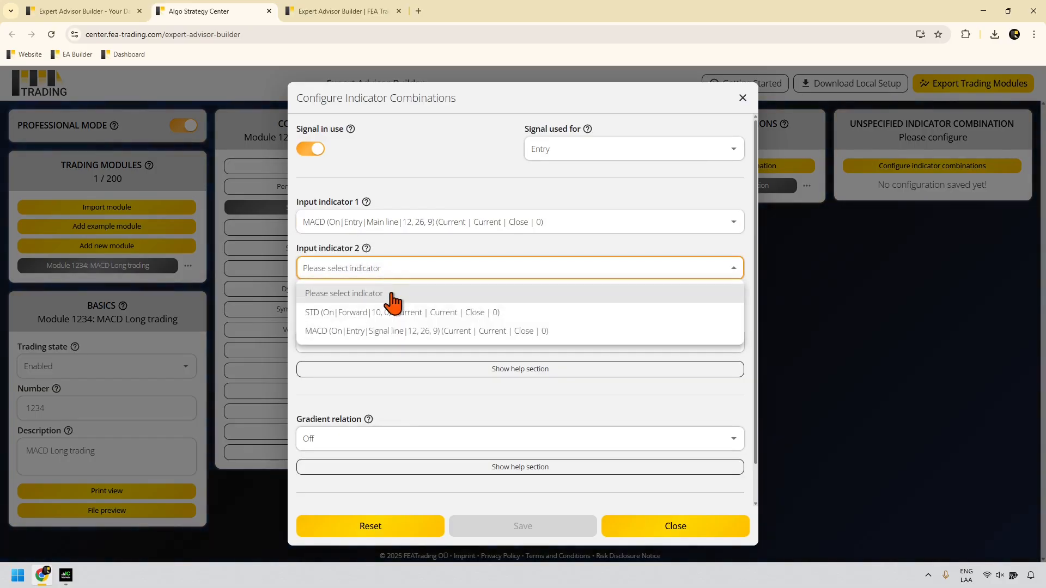
click(392, 337)
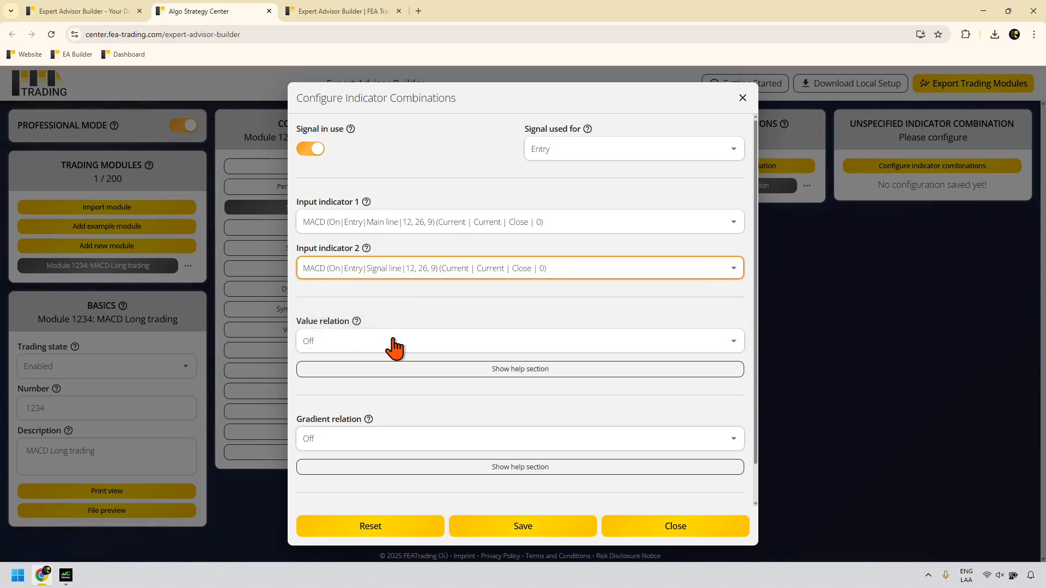
Step: Set the value relation to Value 1 cross value 2 and save the combination
click(347, 371)
scroll(372, 362, down, 2)
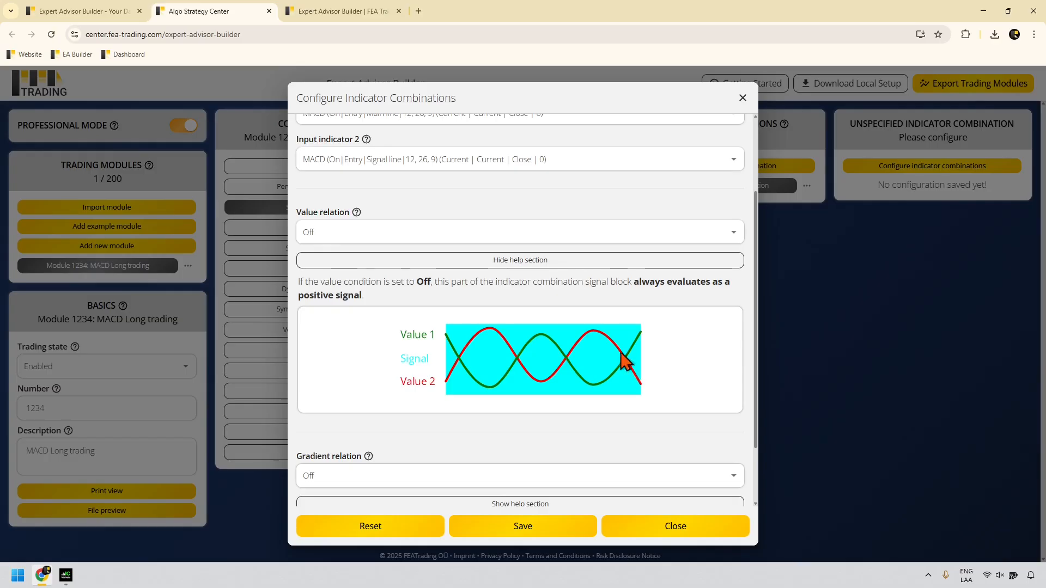
click(367, 240)
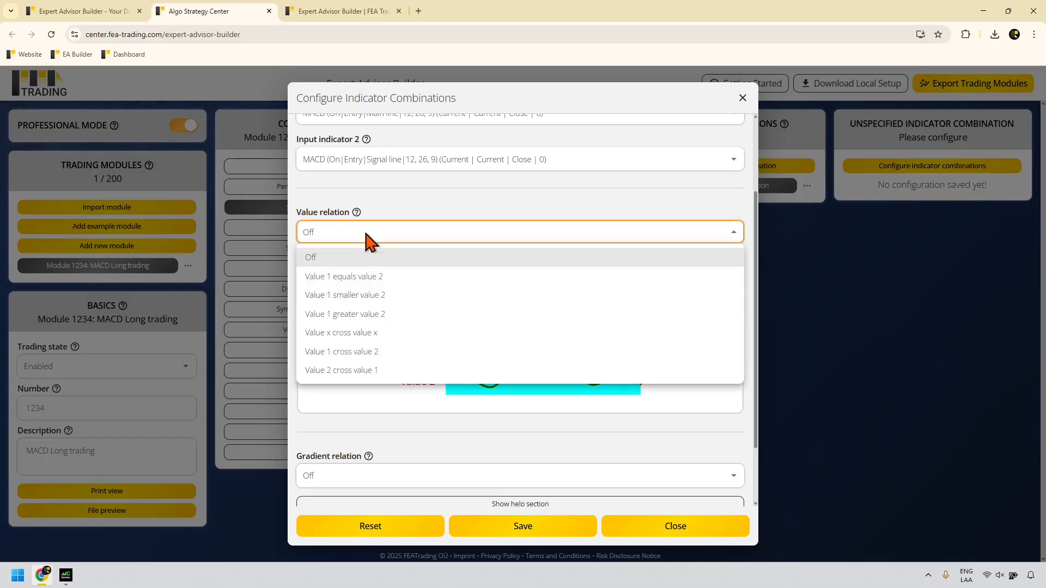
click(379, 351)
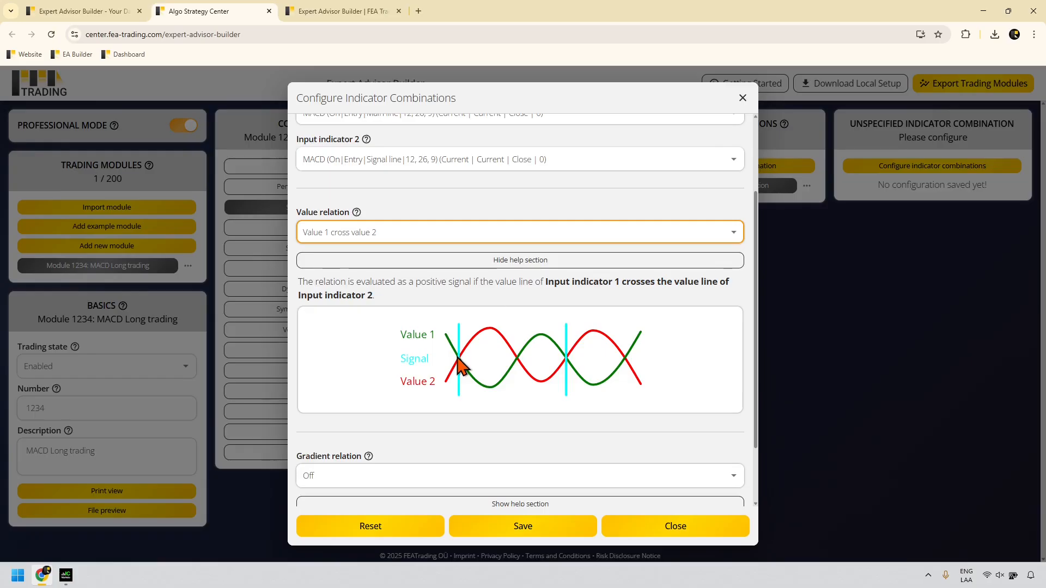
click(635, 529)
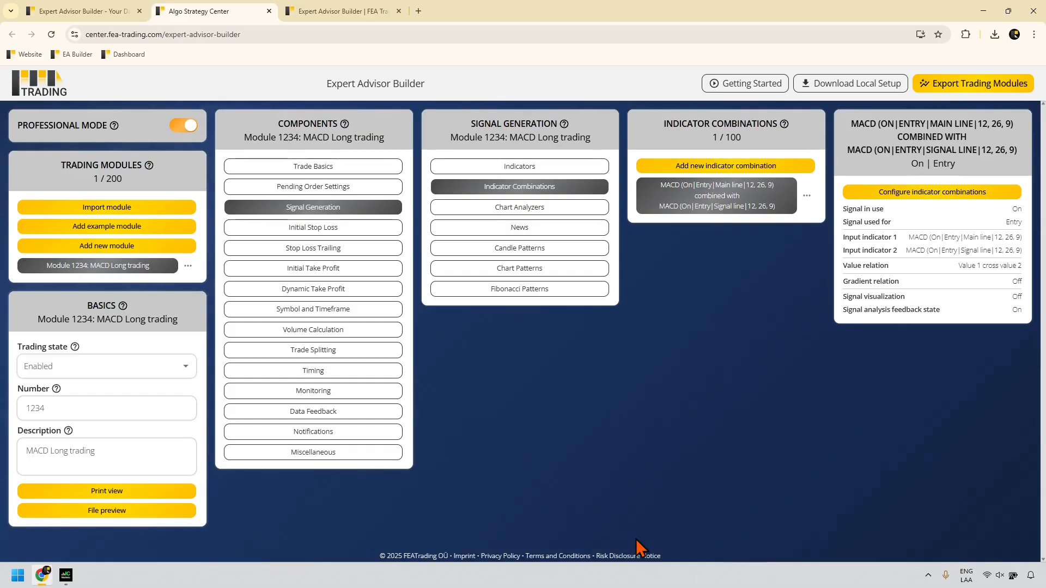
Step: Return to the indicator list and show the STD indicator's Forward setting with adjustment 3.50
click(538, 167)
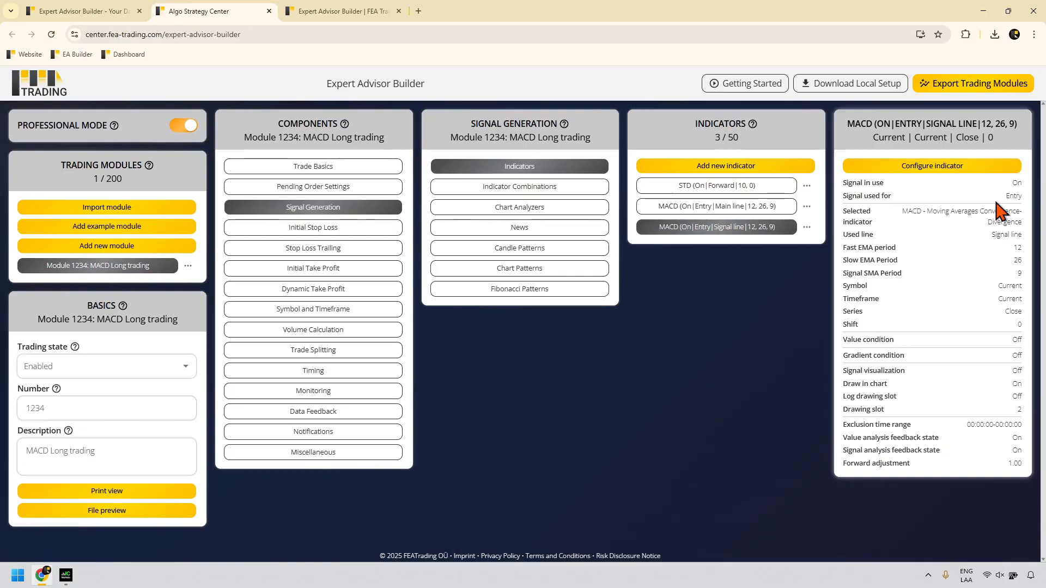
click(776, 185)
drag(1025, 200, 845, 197)
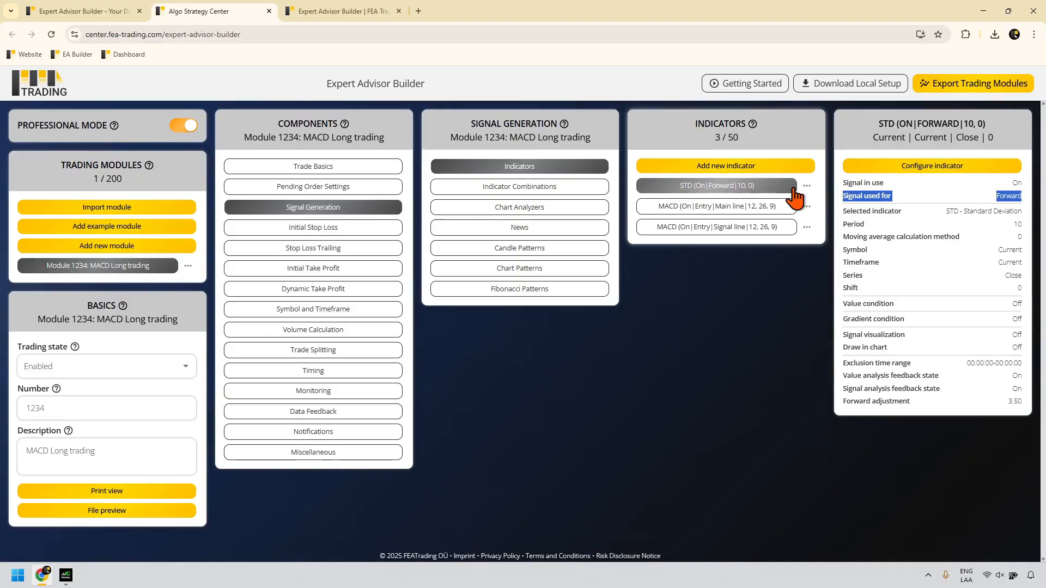
Step: Change the initial stop loss from 200 fixed pips to the STD indicator value and save it
click(309, 228)
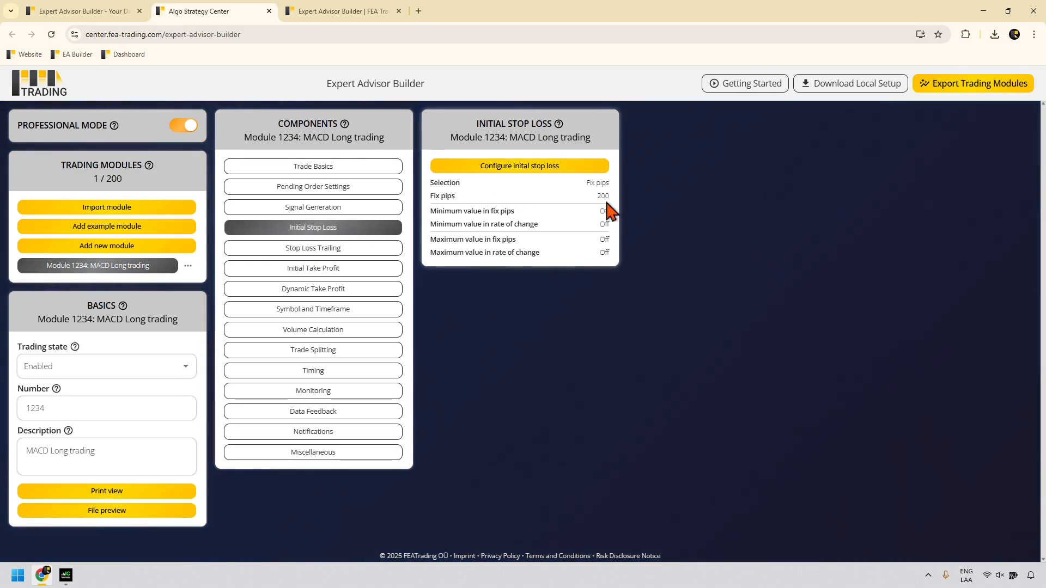
drag(610, 184, 578, 184)
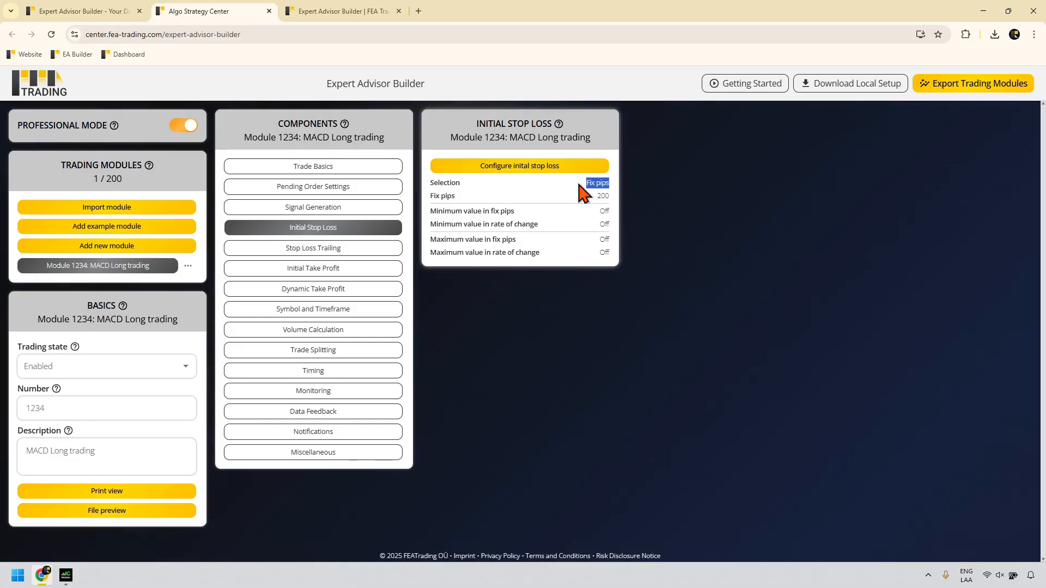
click(533, 173)
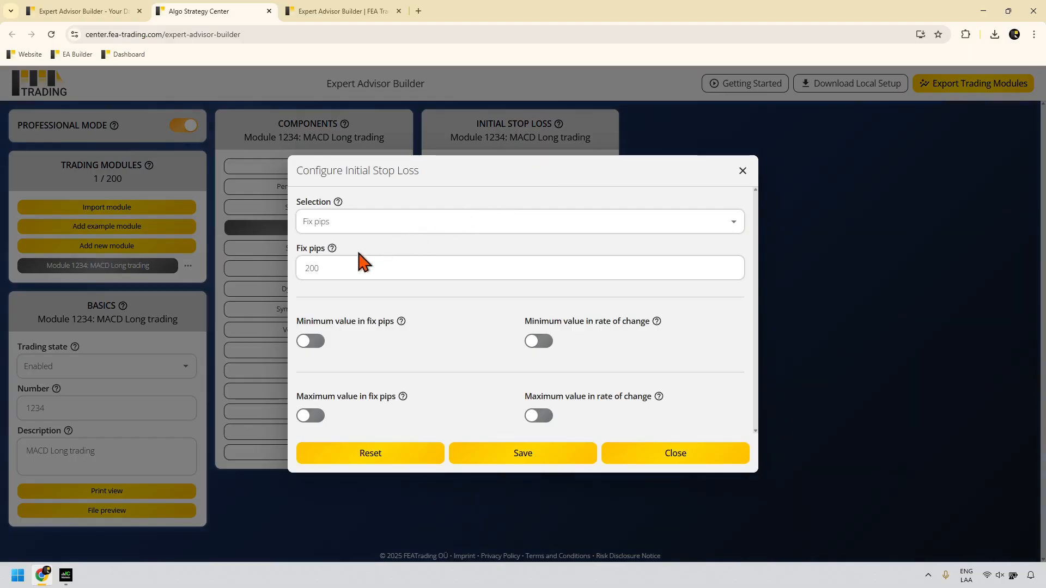
click(334, 230)
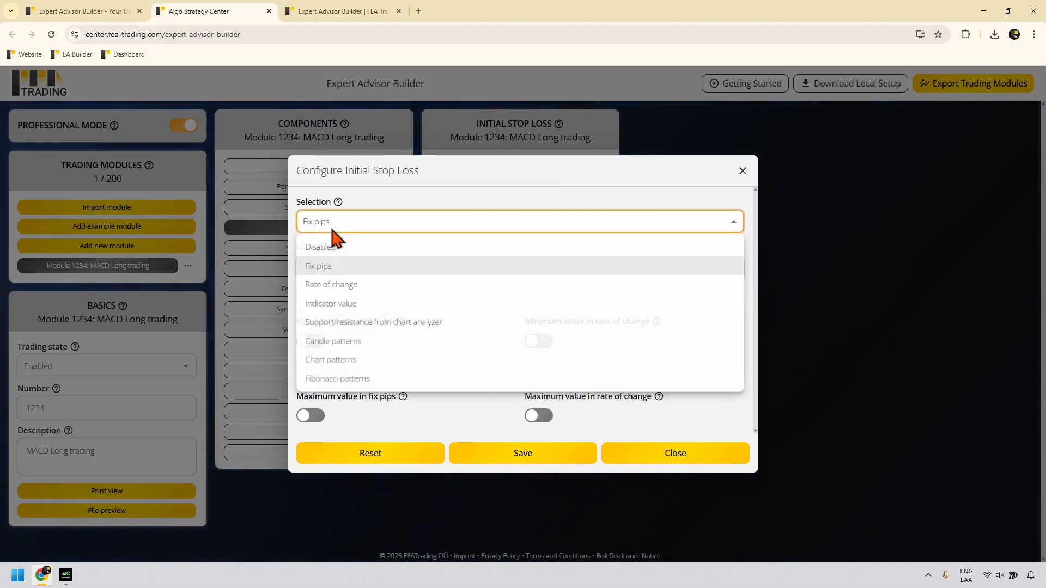
click(338, 303)
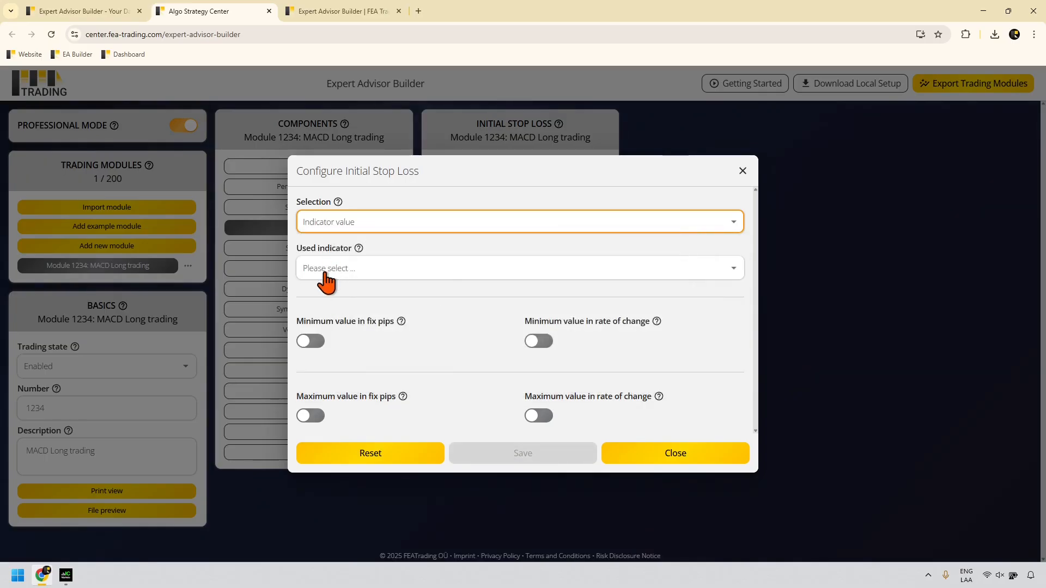
click(330, 270)
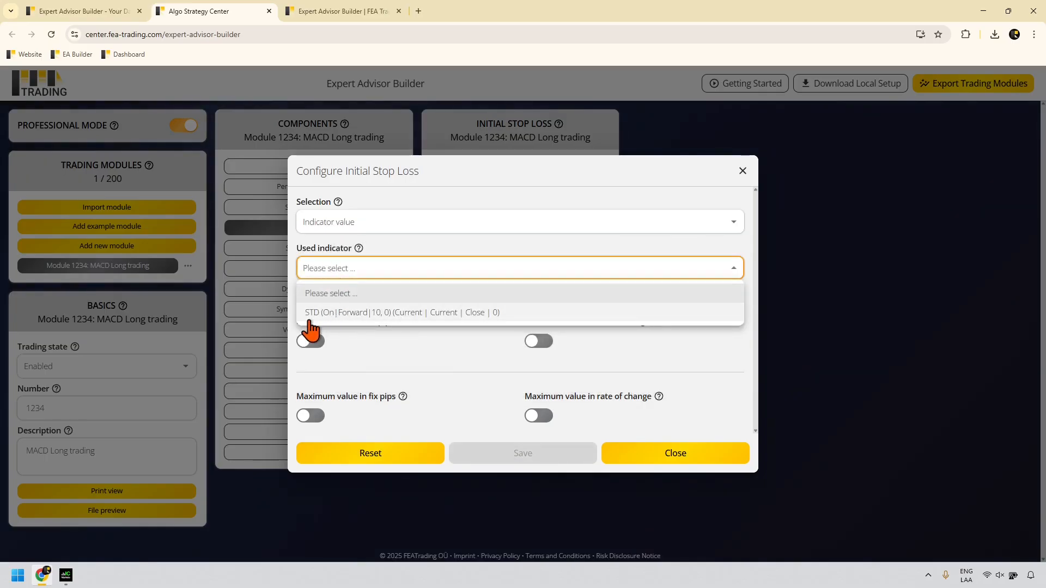
click(451, 312)
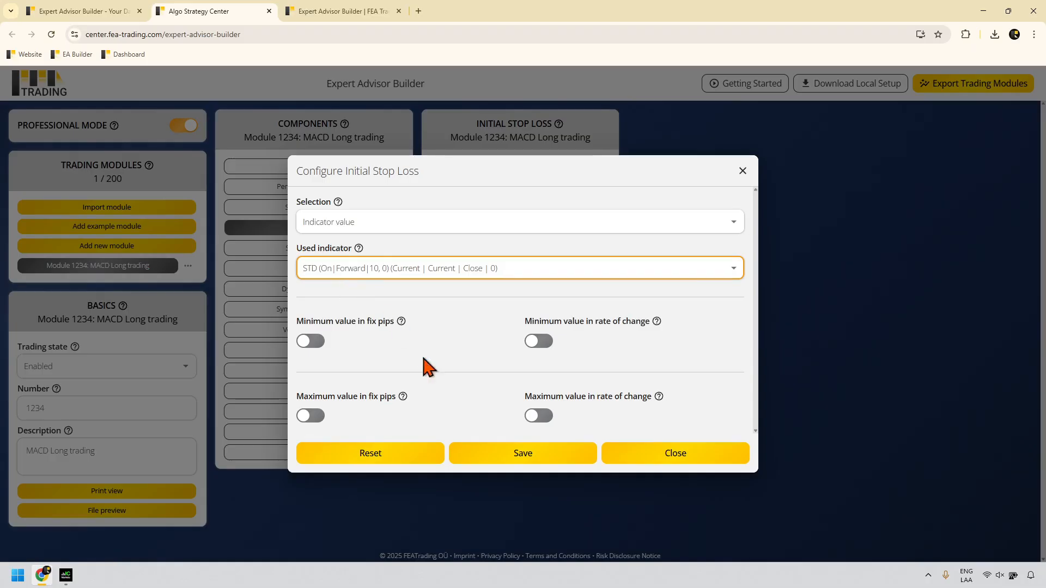
click(512, 459)
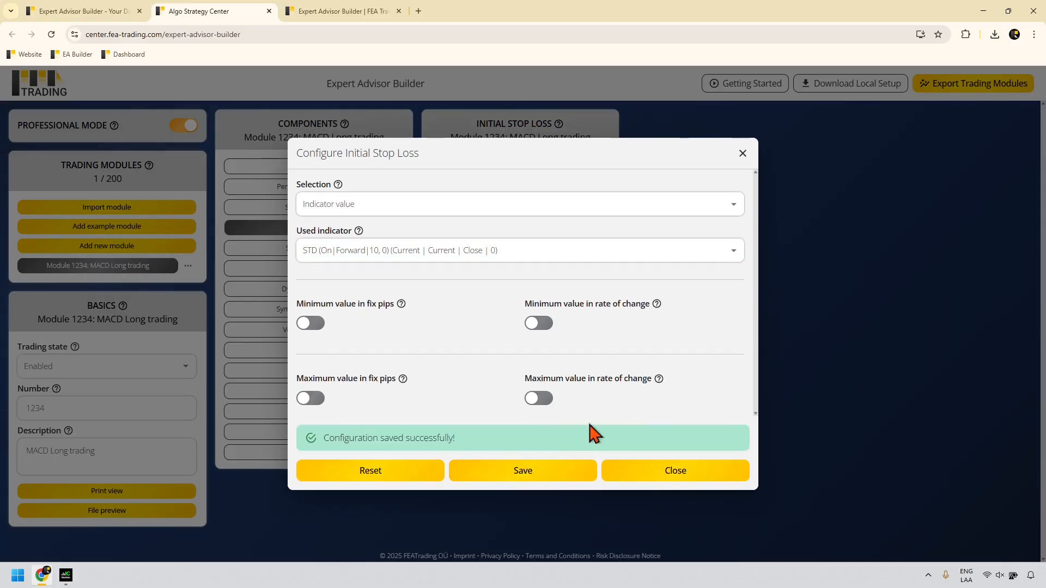
click(745, 156)
click(348, 209)
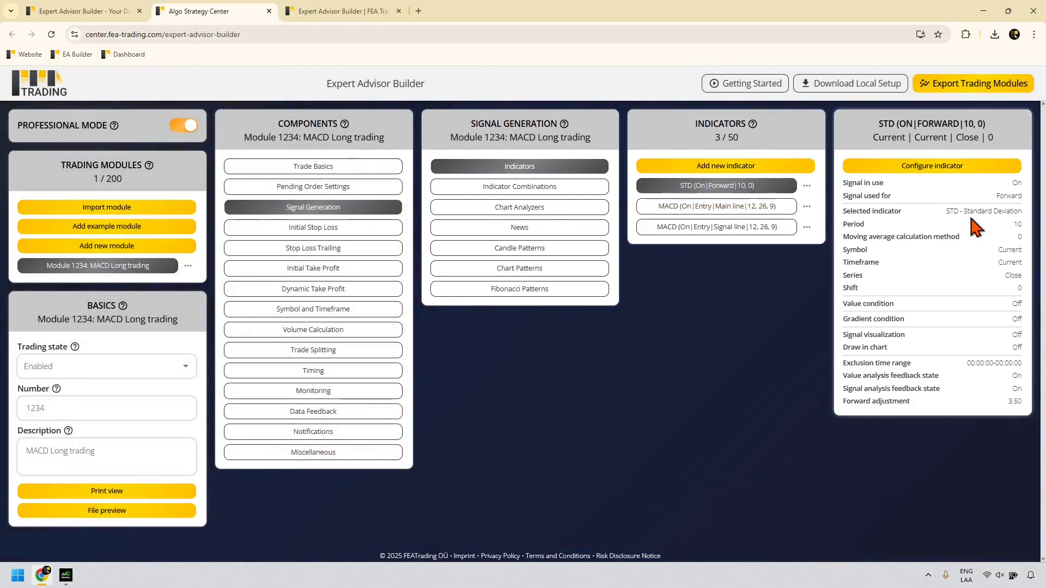
drag(945, 211, 1020, 211)
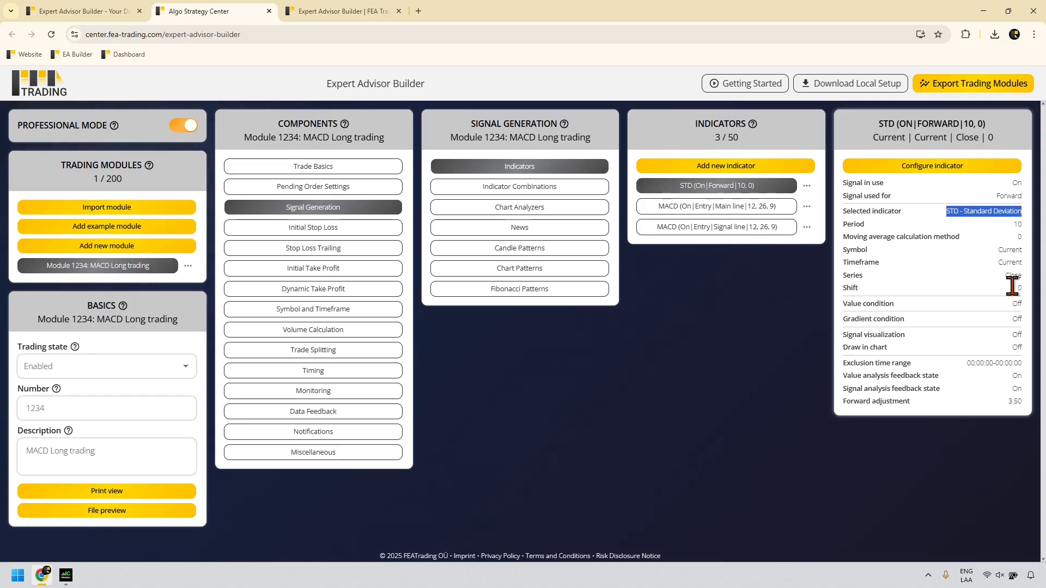
drag(1022, 402, 1007, 411)
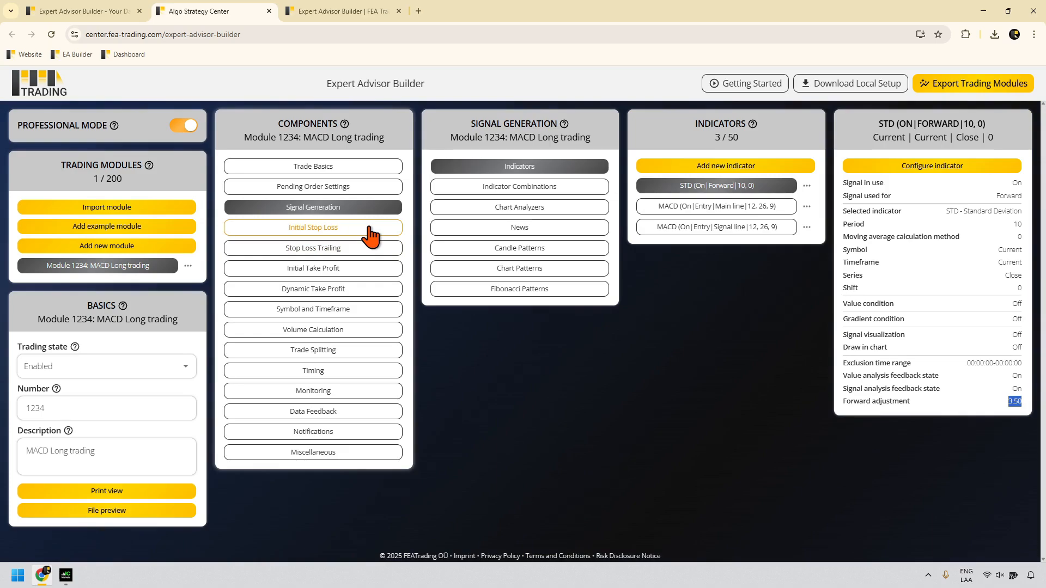
Step: Save the initial take profit at a 1.40 risk ratio, then open Add example module
click(344, 269)
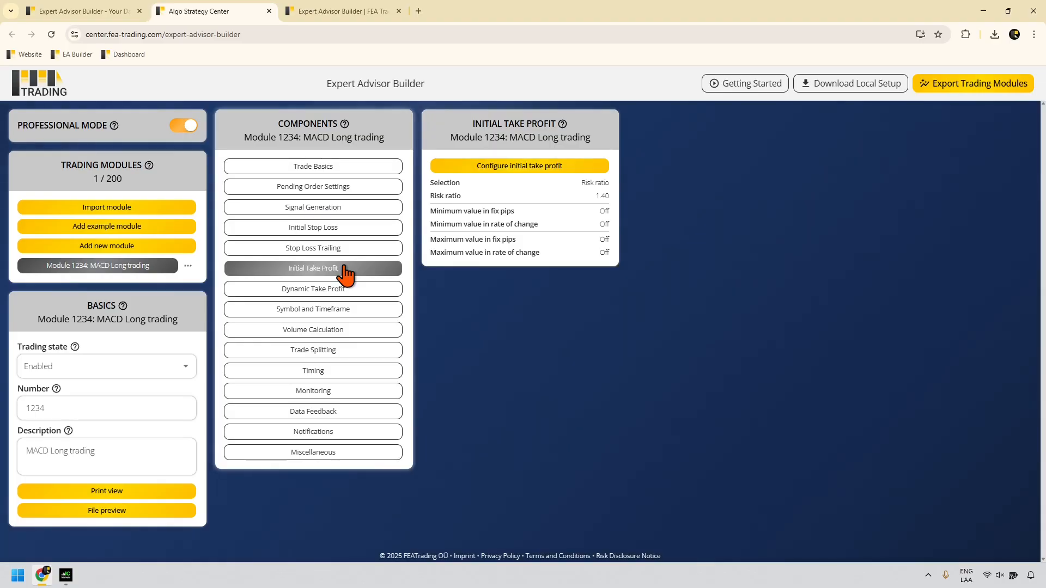
click(582, 167)
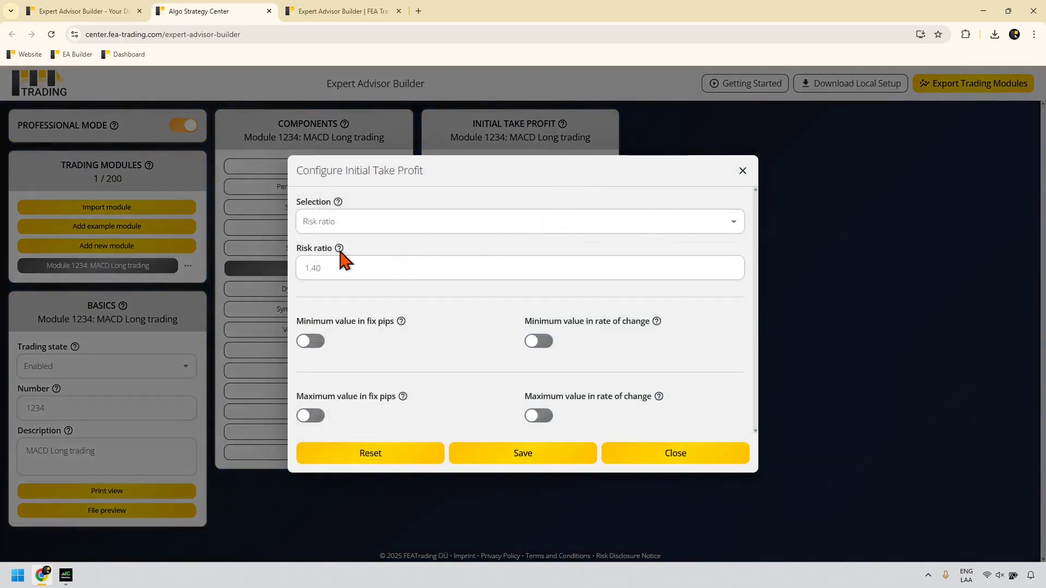
mouse_move(340, 251)
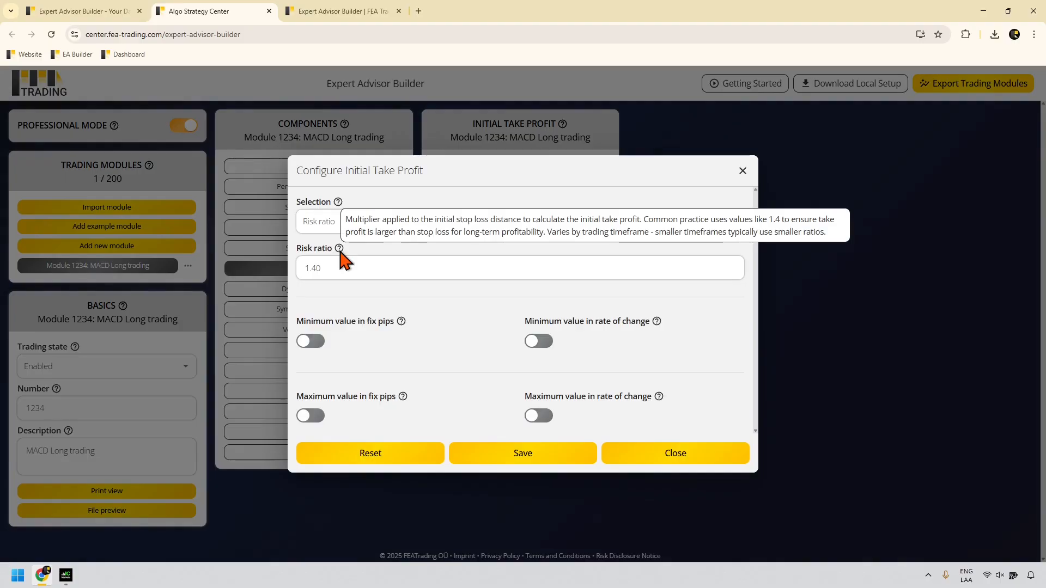
click(518, 456)
click(642, 471)
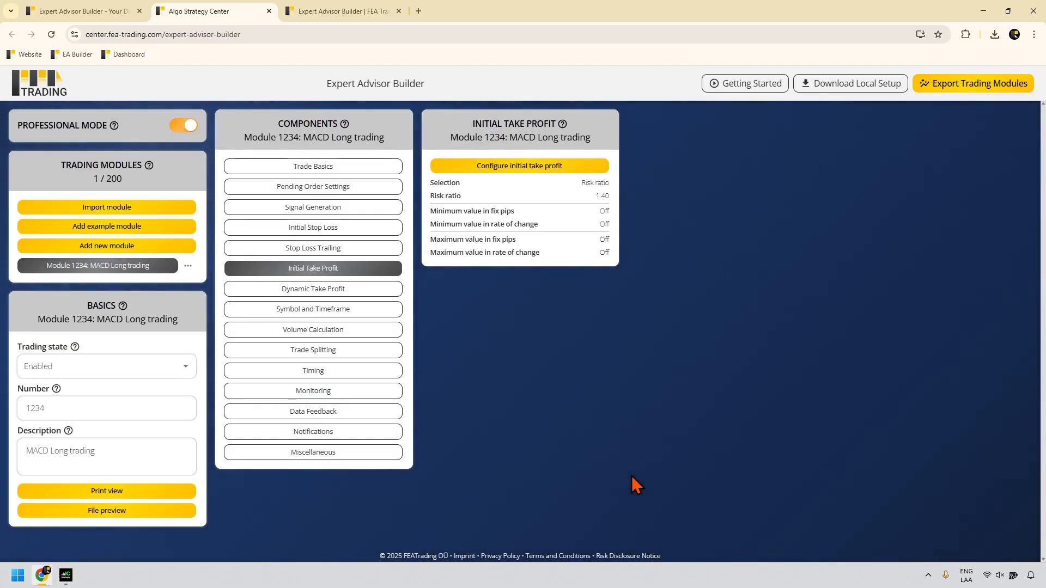
click(184, 230)
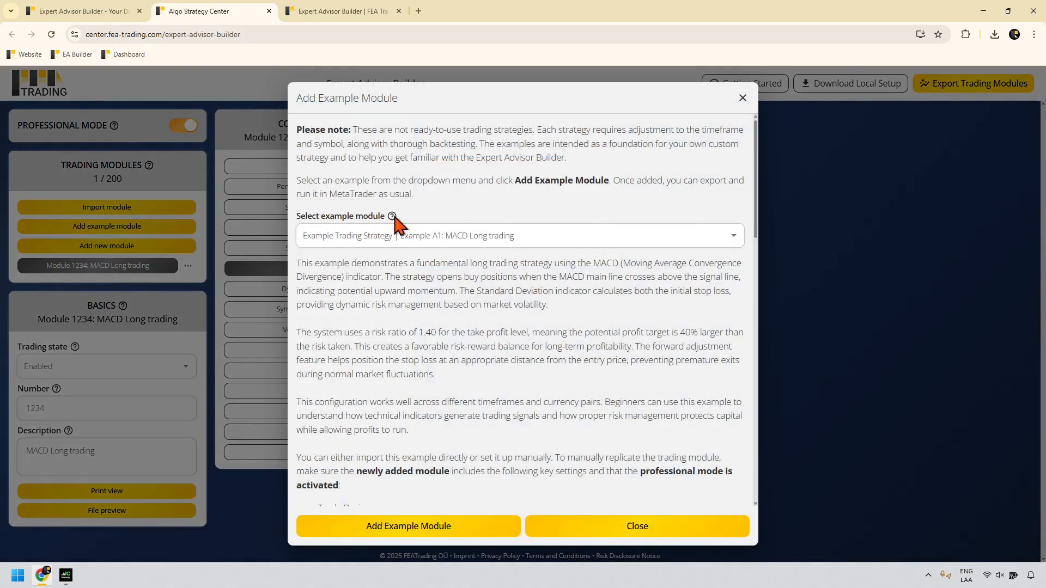
Step: Pick Example A2: MACD Short trading and review its Trade Basics, STD and MACD settings
mouse_move(394, 217)
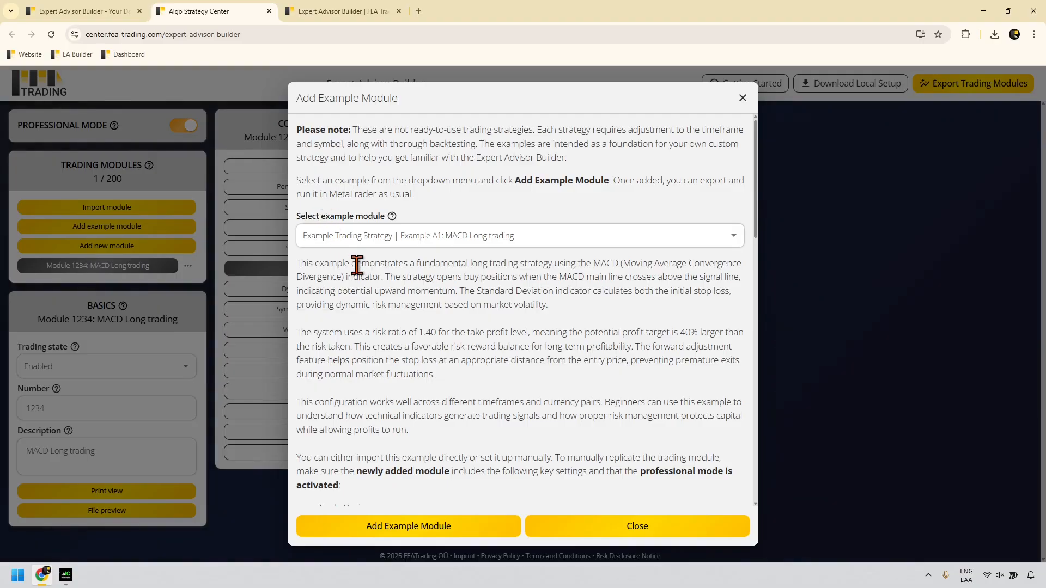
click(498, 242)
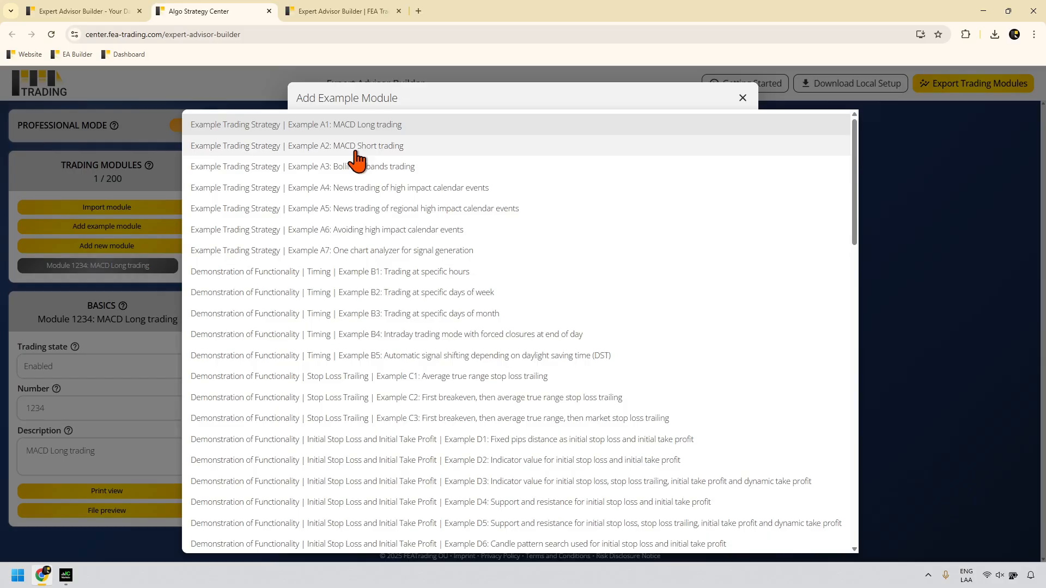
click(355, 149)
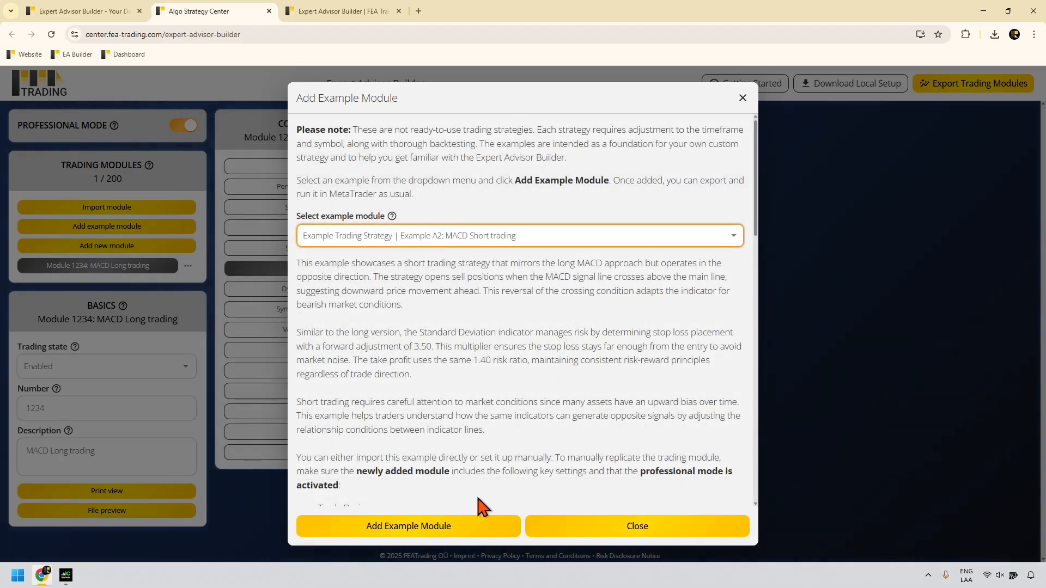
scroll(485, 460, down, 3)
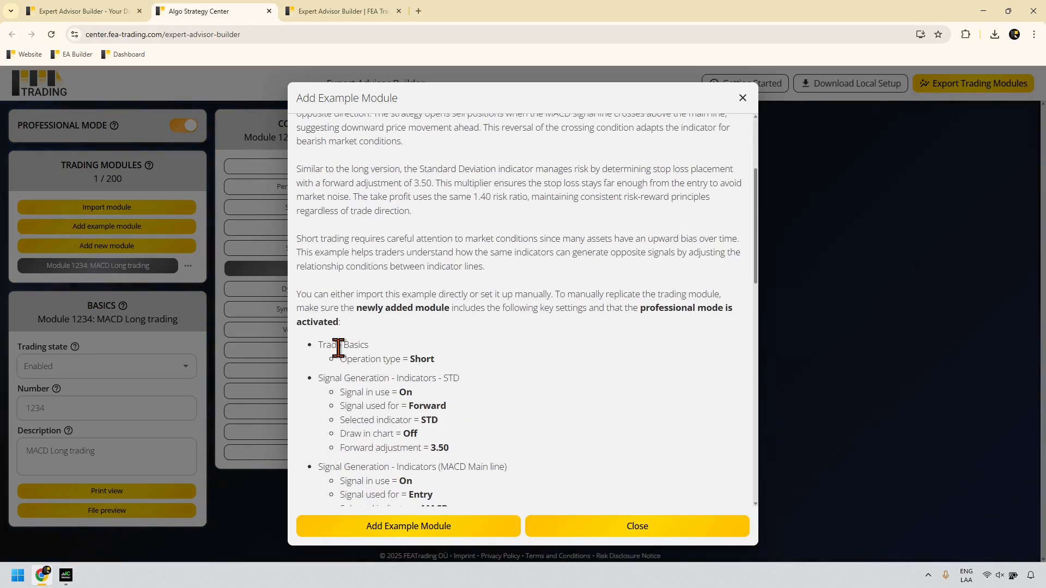
mouse_move(323, 344)
mouse_down()
mouse_move(469, 434)
mouse_move(490, 427)
mouse_up()
scroll(483, 430, down, 4)
mouse_move(490, 427)
mouse_down()
mouse_move(322, 164)
mouse_move(338, 155)
mouse_up()
Step: Finish reviewing the example and add it as Module 1492, closing the example window
scroll(493, 430, down, 2)
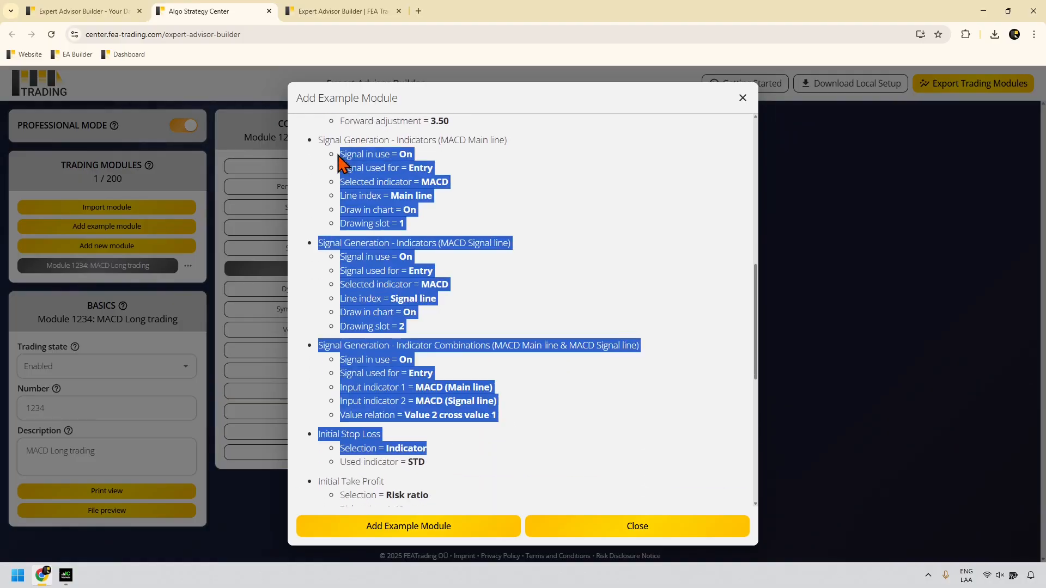
scroll(460, 355, down, 3)
drag(460, 355, 334, 245)
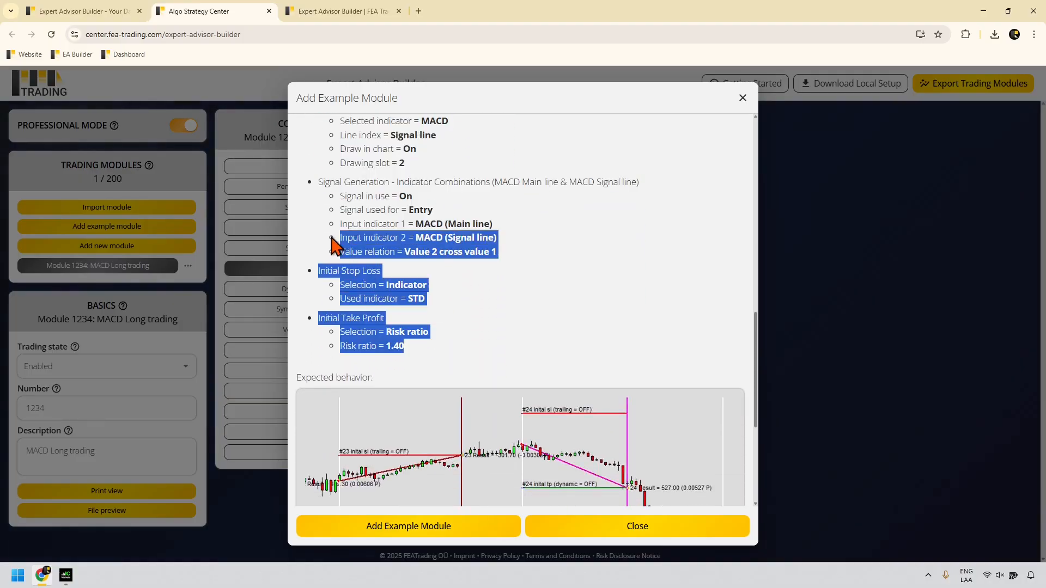
click(531, 322)
scroll(467, 388, down, 3)
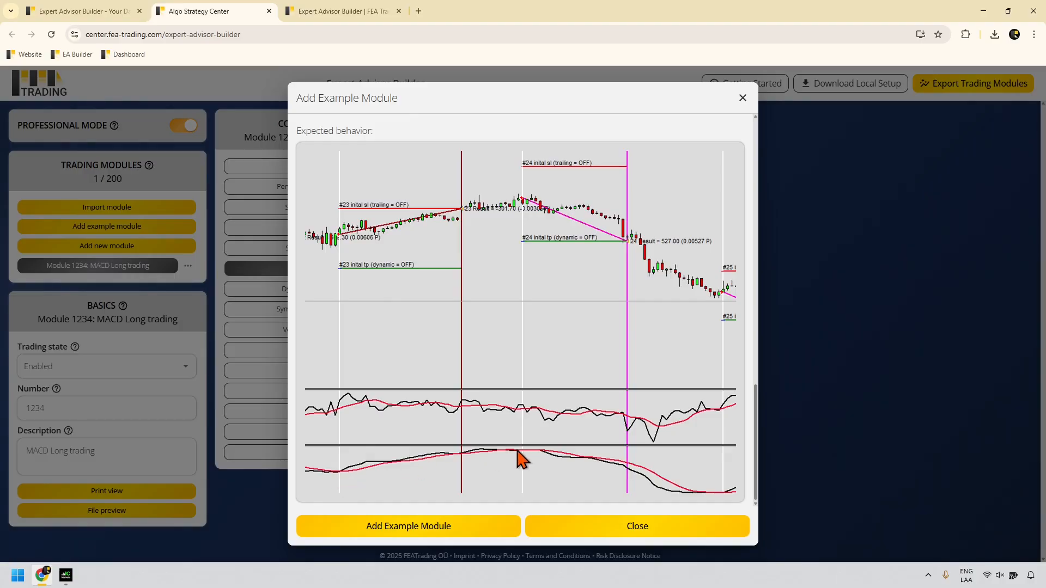
click(418, 528)
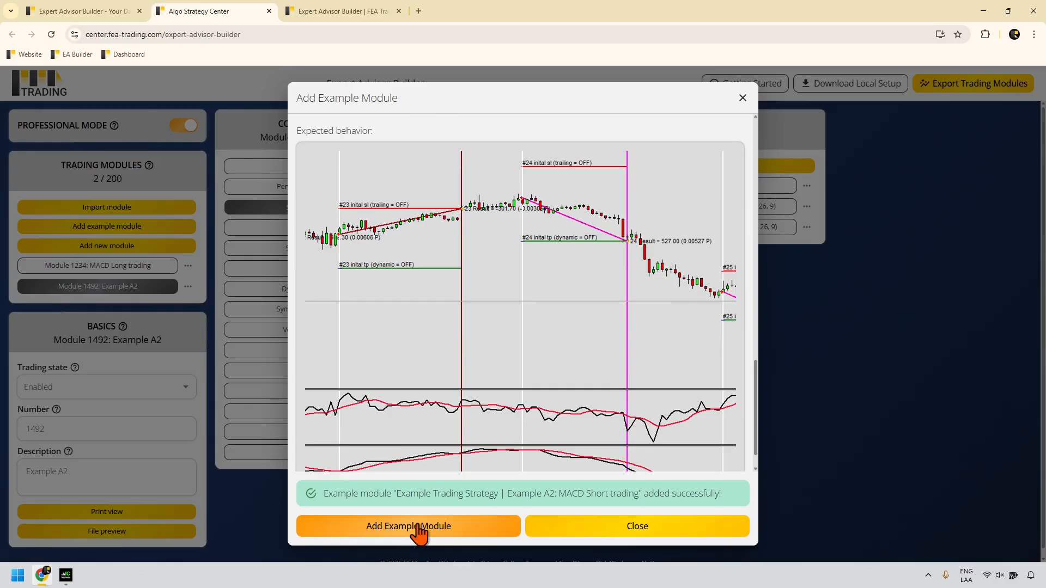
click(224, 400)
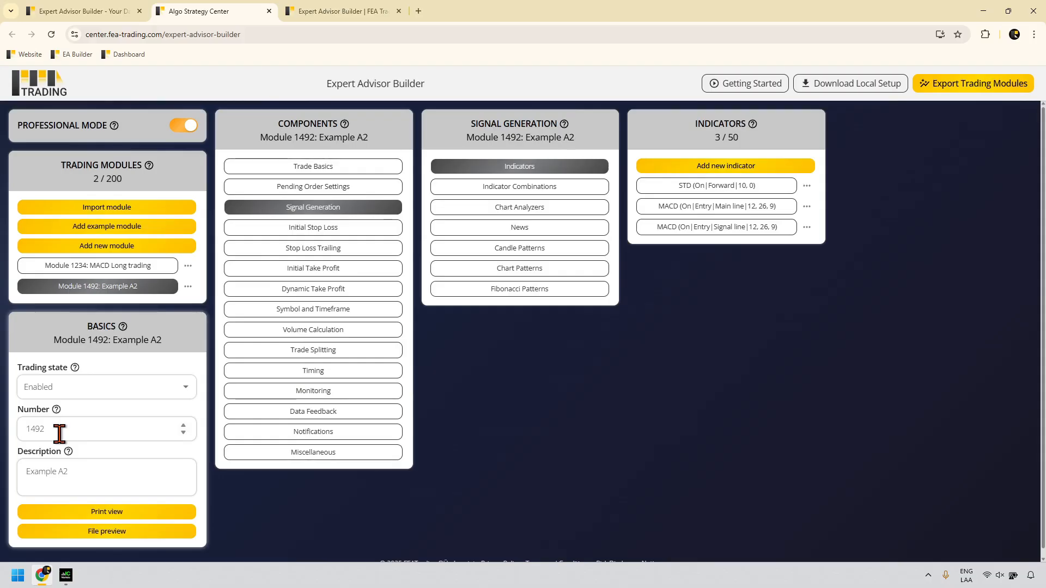
Step: Renumber the second module from 1492 to 4321 and describe it as 'MACD Short Trading'
drag(59, 434, 18, 434)
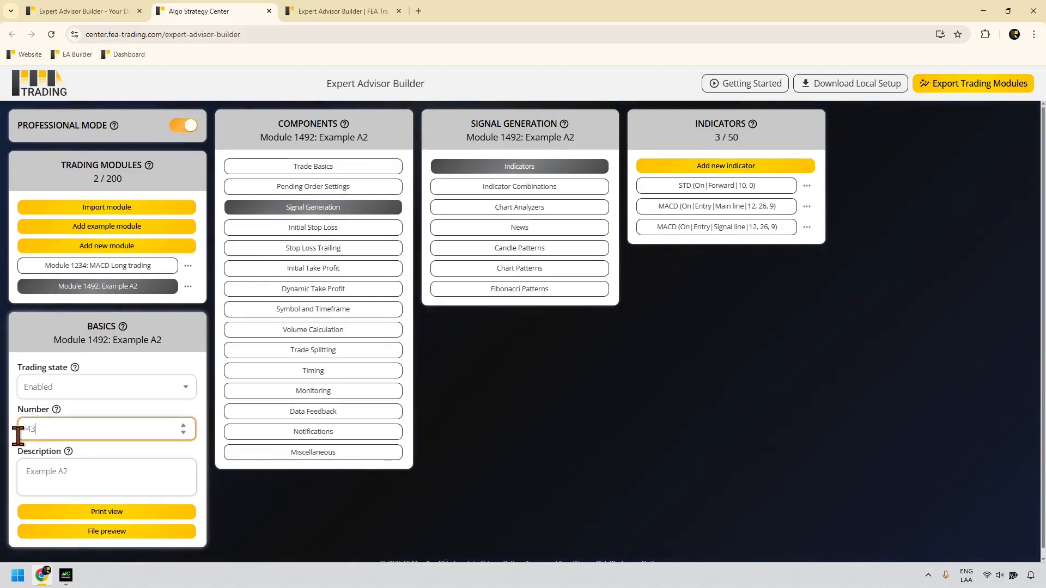
text(4321)
drag(71, 471, 25, 471)
text(MAC)
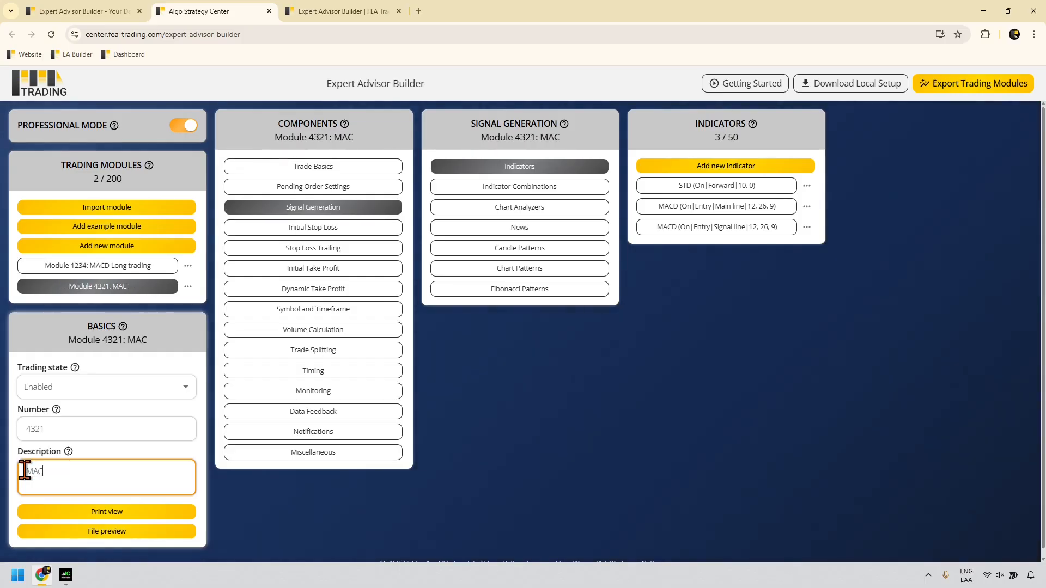
text(D Short)
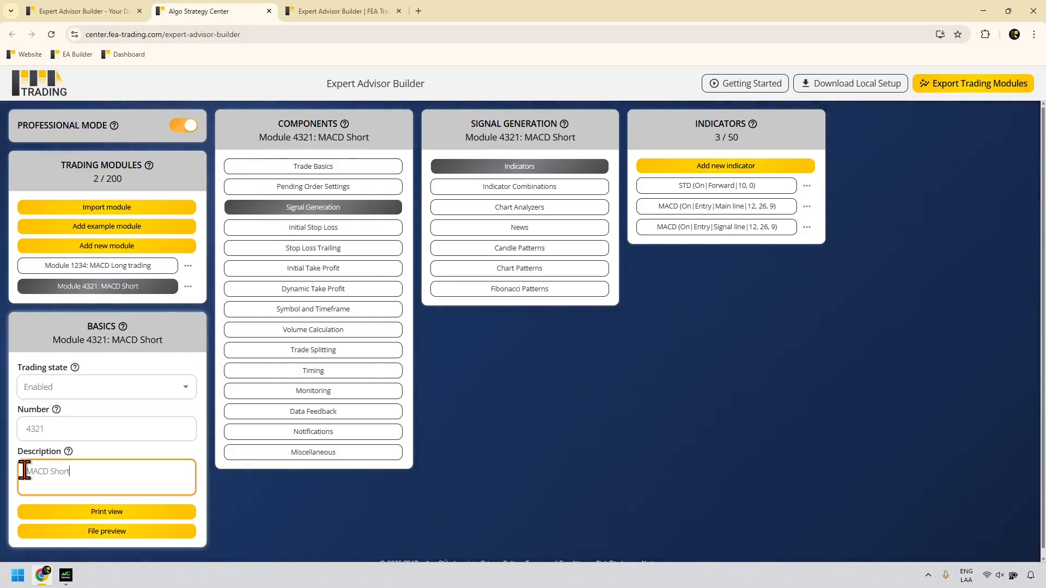
text( Trading)
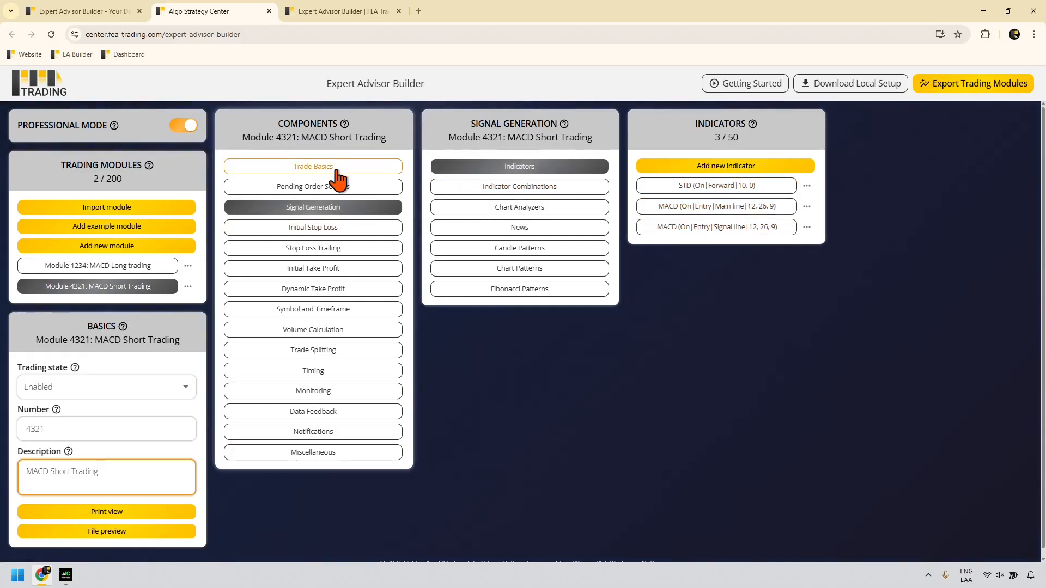
Step: Compare Module 1234's signal generation with Module 4321, confirming 4321's operation type is Short
click(154, 266)
click(324, 211)
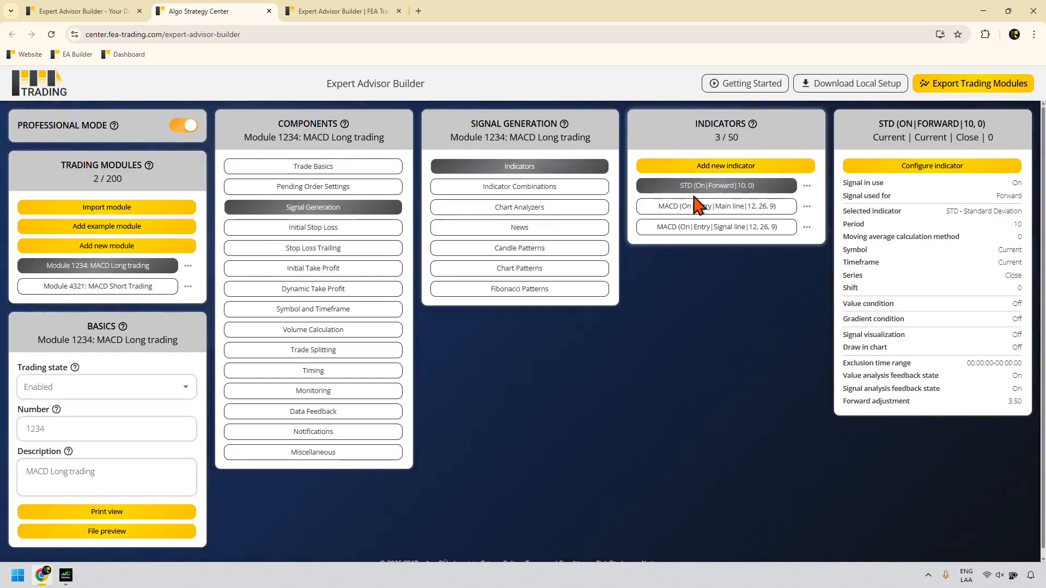
click(157, 287)
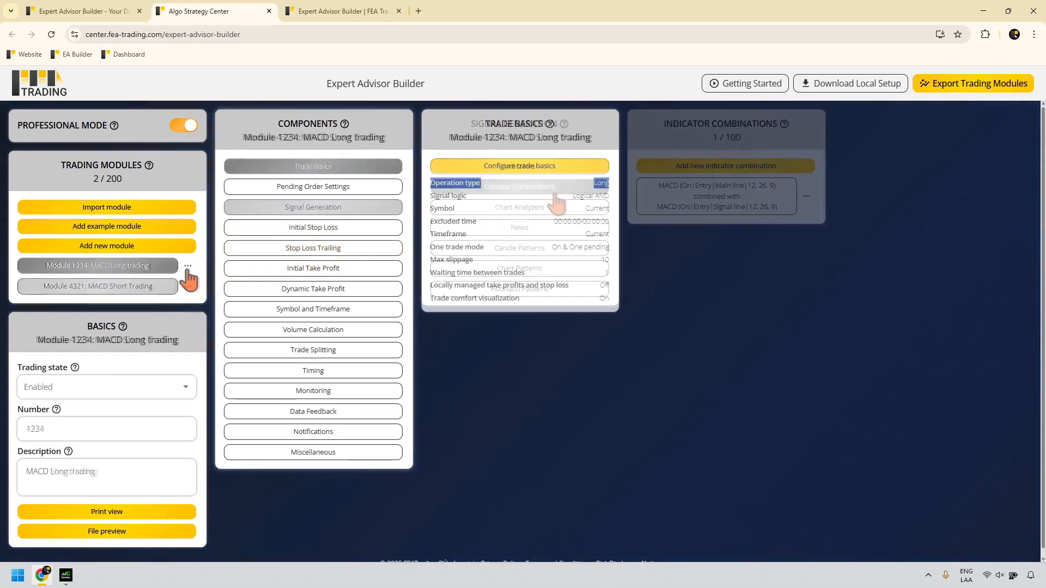
click(157, 287)
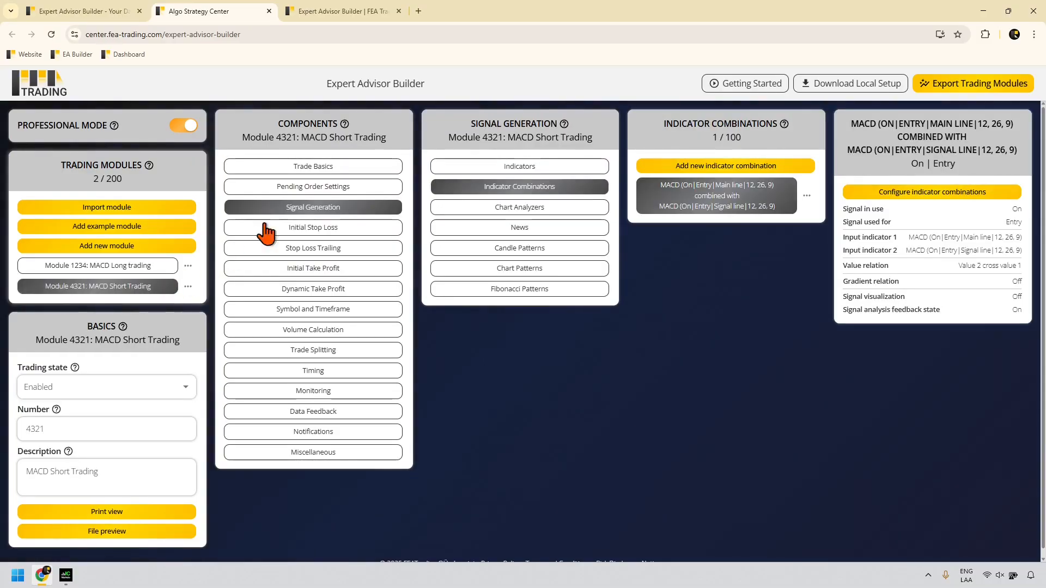
click(342, 169)
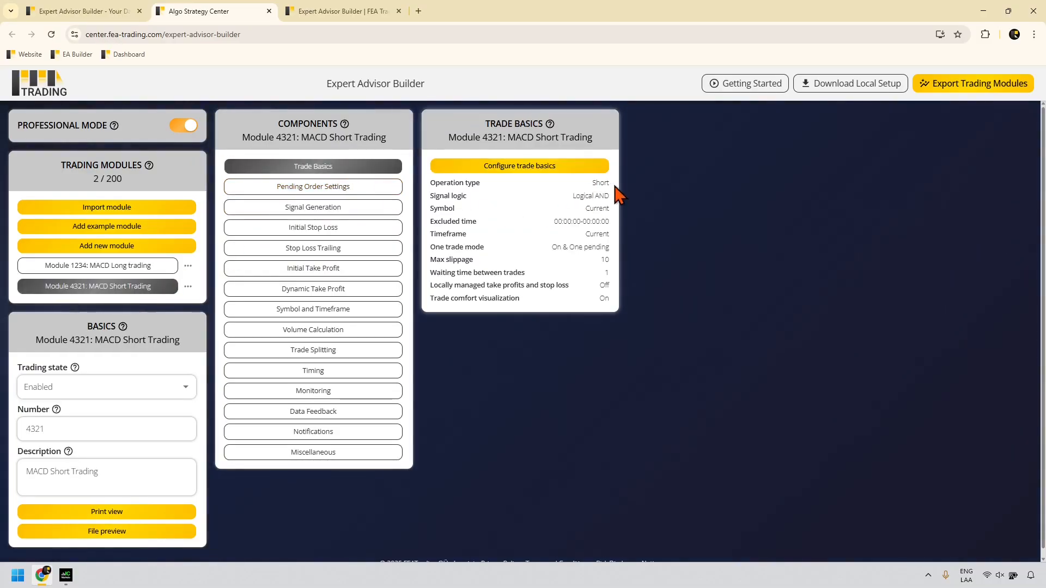
drag(615, 185, 431, 185)
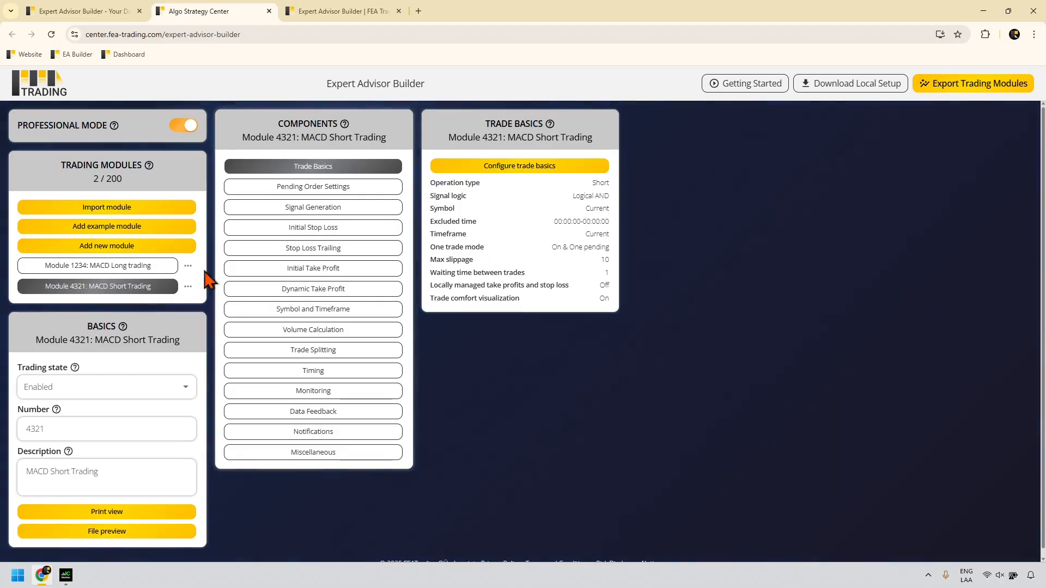
Step: Export Module 1234 and Module 4321 individually as files
click(188, 266)
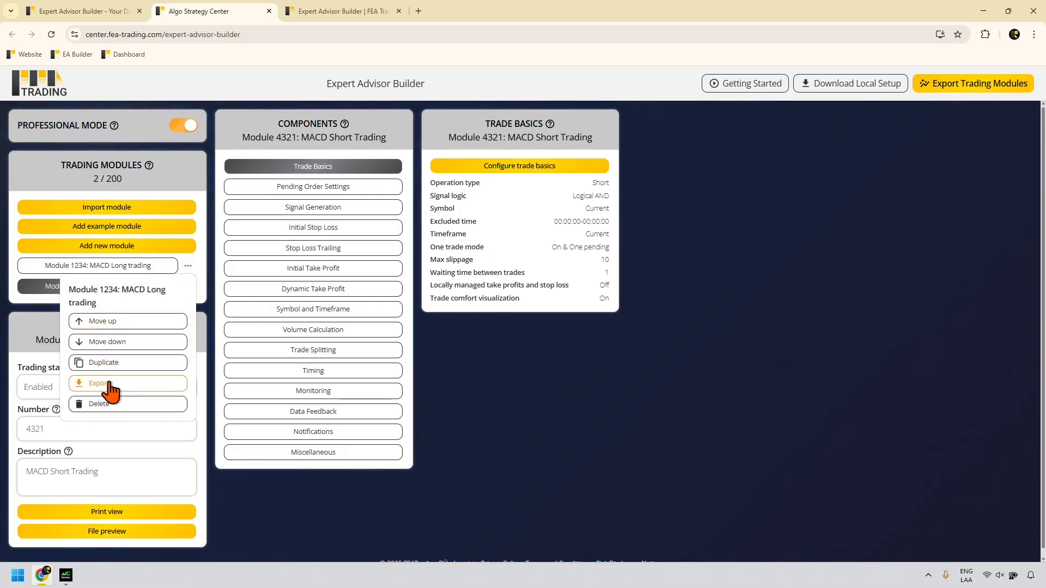
click(193, 291)
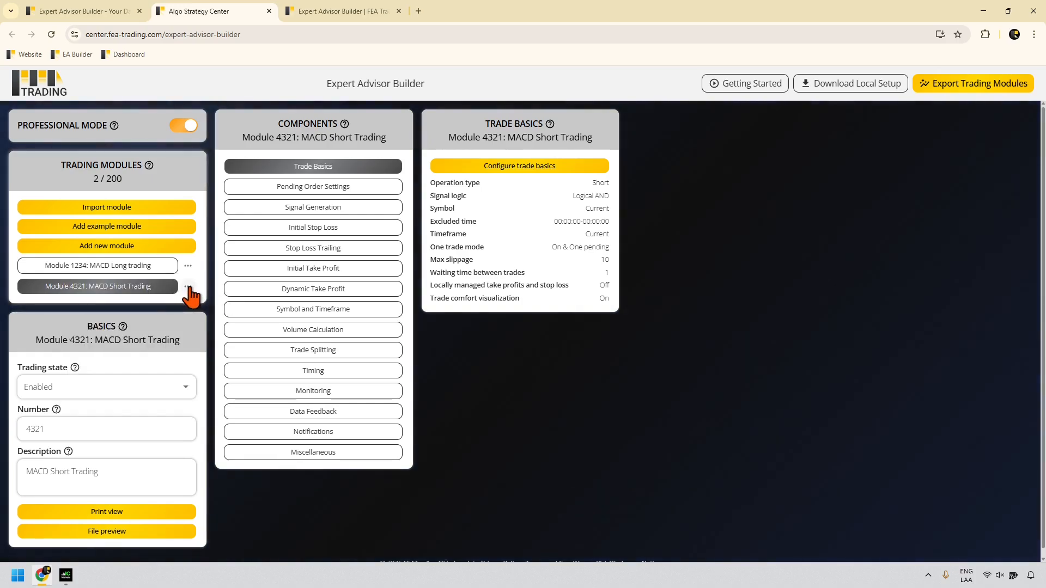
click(188, 286)
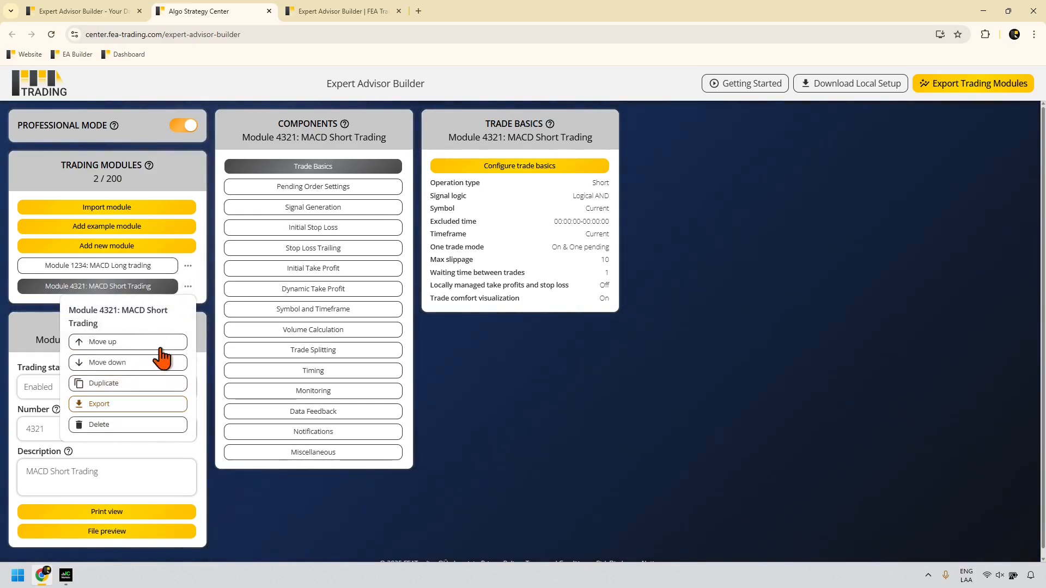
click(211, 302)
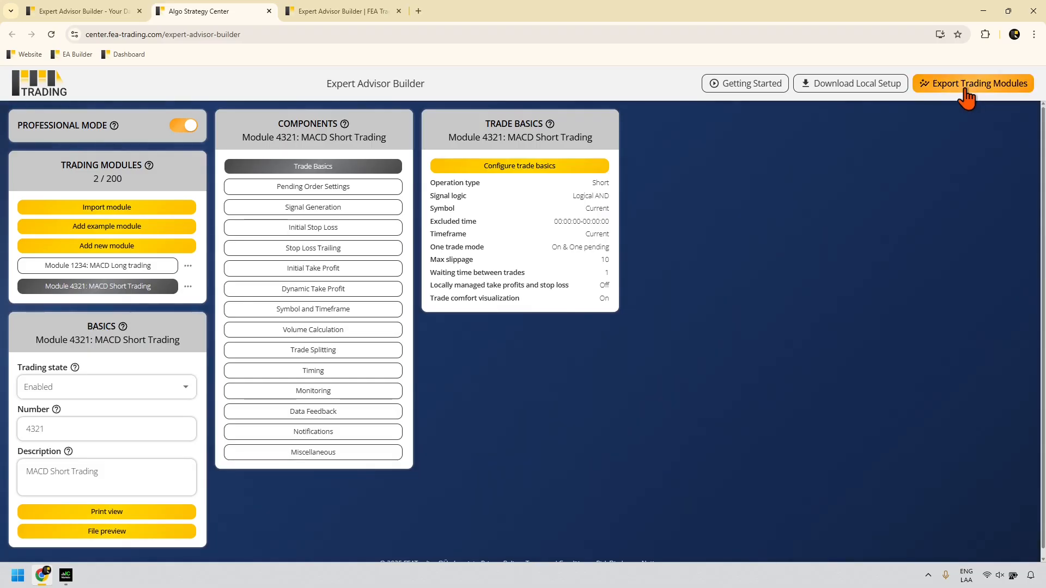
click(188, 266)
click(141, 384)
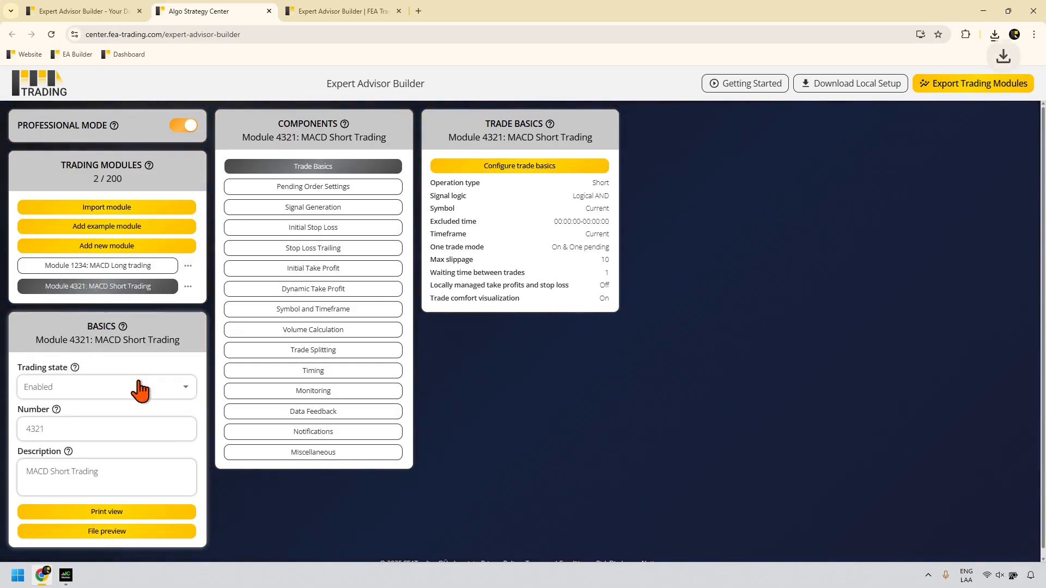
click(188, 286)
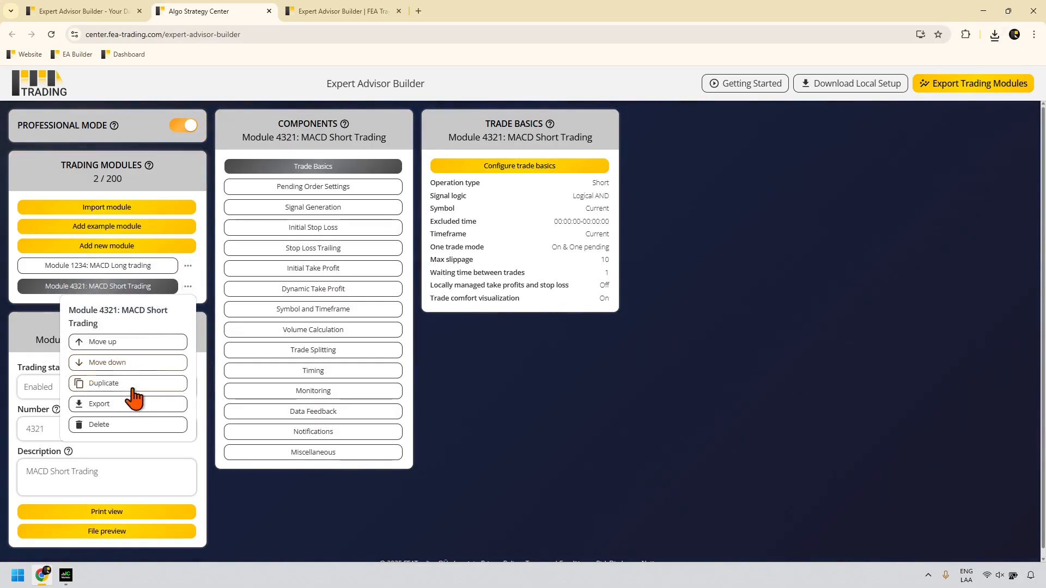
click(132, 403)
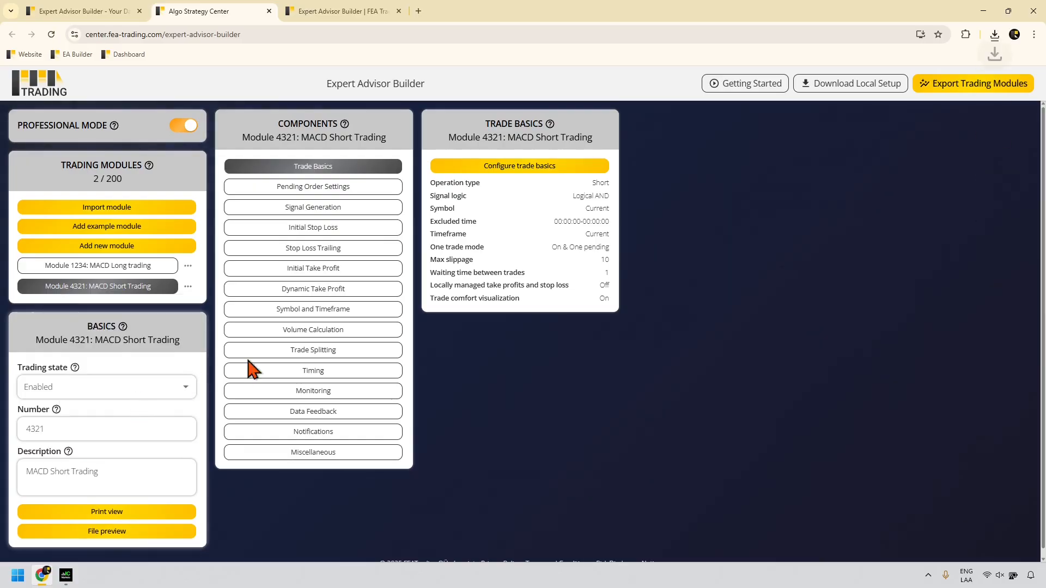
Step: Check the downloaded module files, then export both trading modules together
click(995, 34)
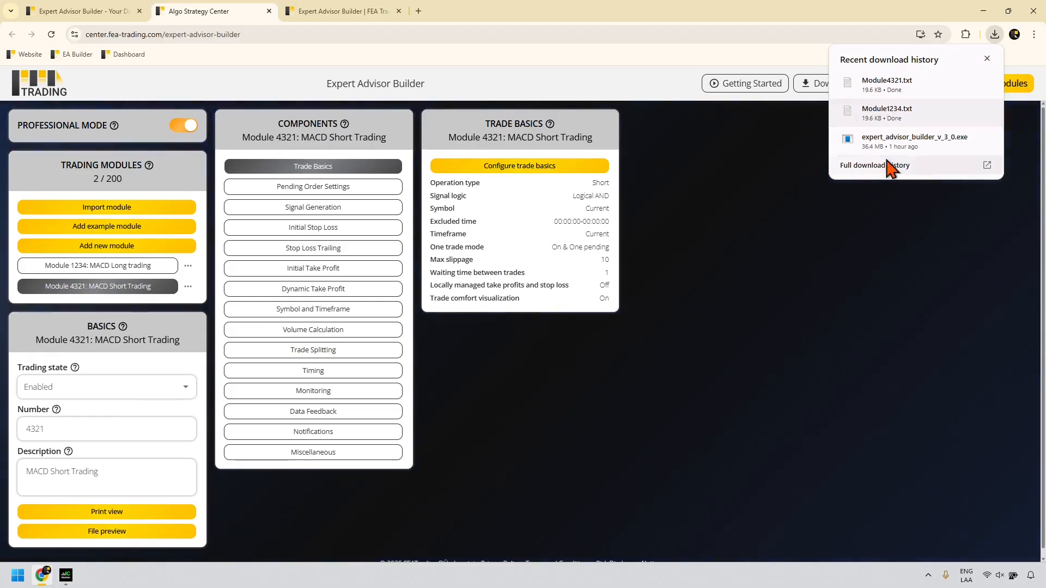
click(890, 208)
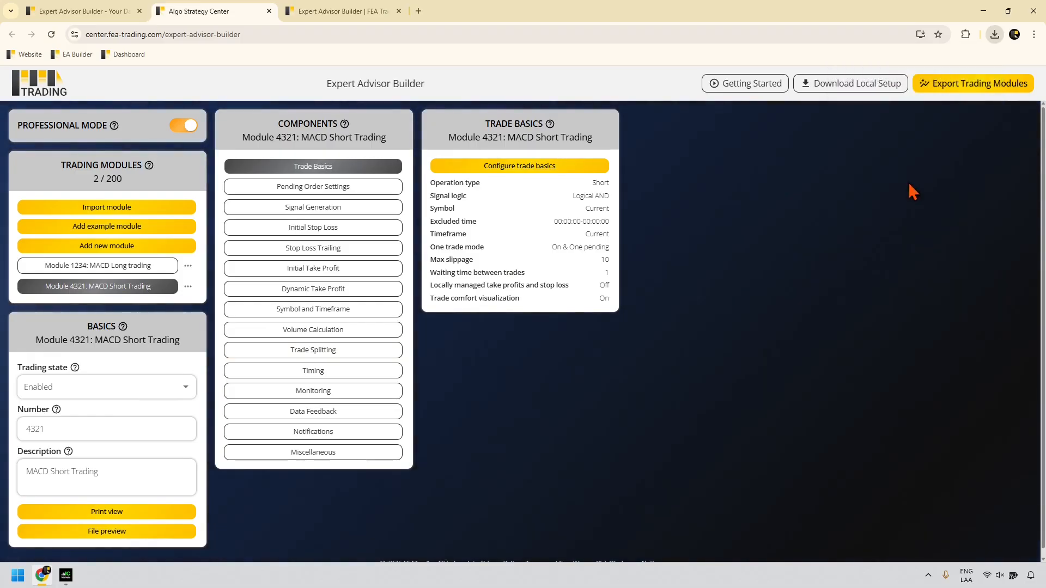
click(960, 87)
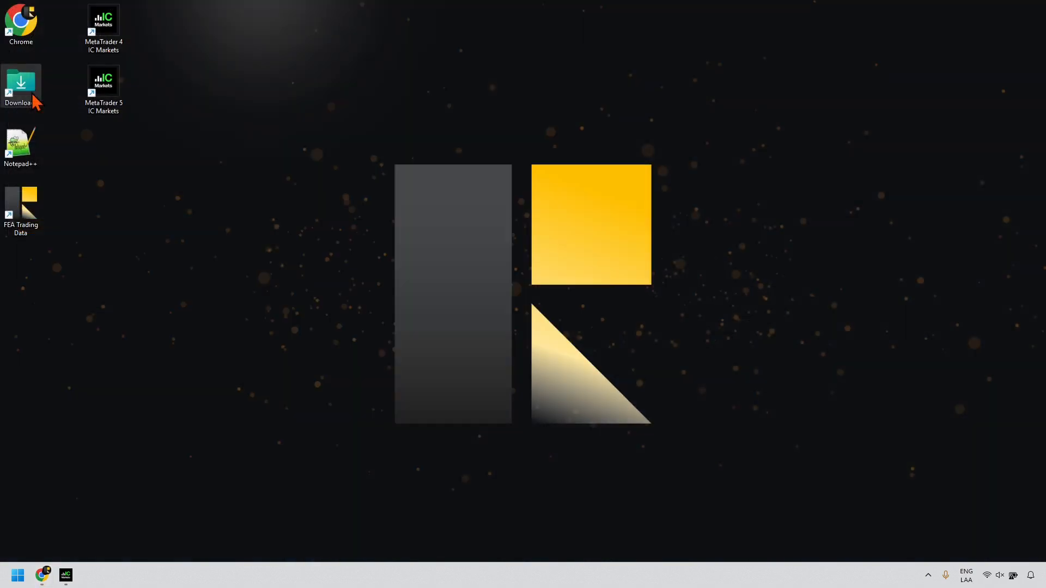
Step: In Downloads, look over the TradingModules archive and module files, then open Module4321.txt
double_click(34, 98)
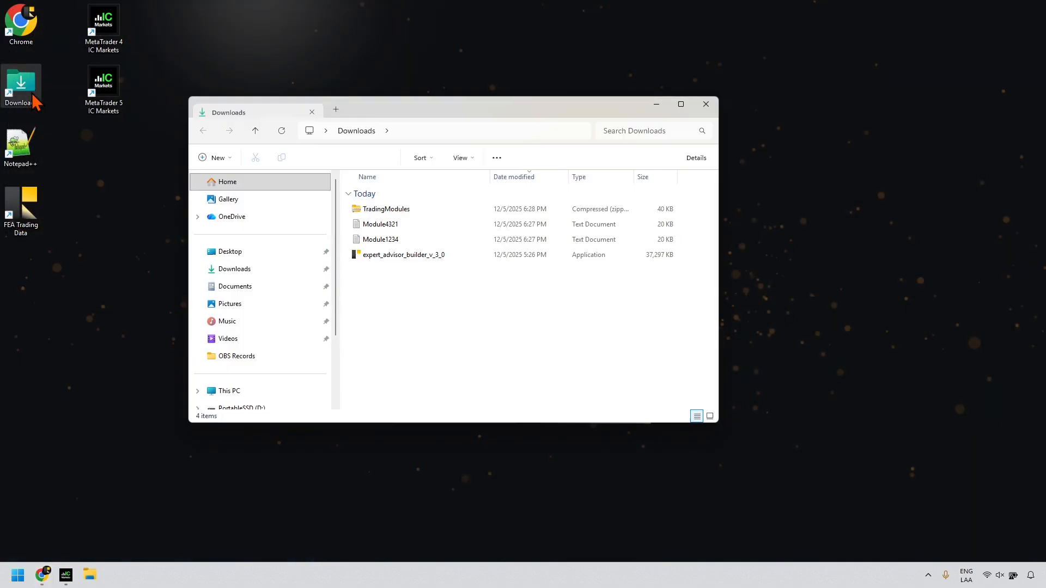
click(381, 211)
click(384, 225)
click(384, 240)
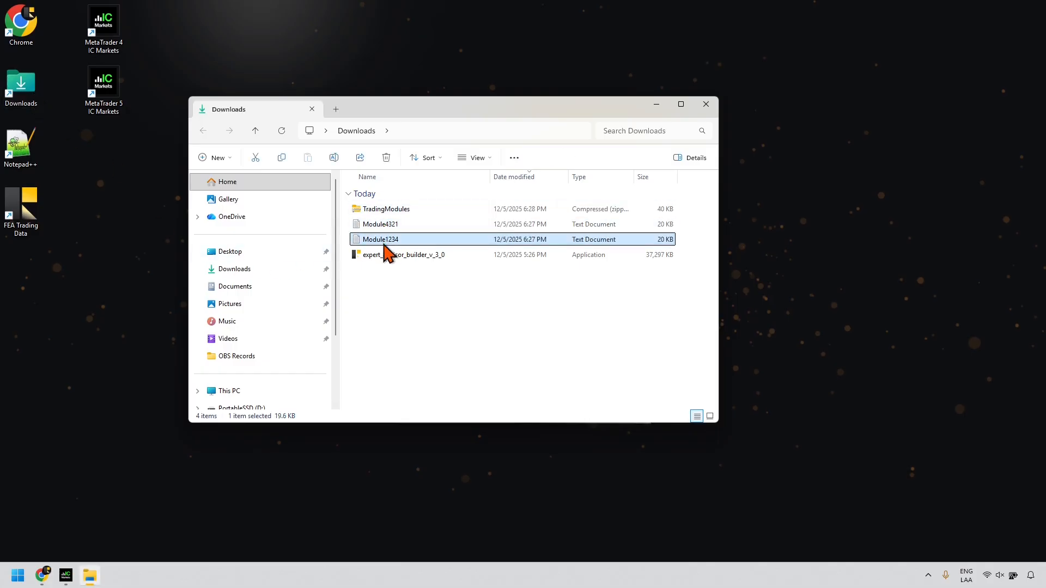
click(390, 256)
click(386, 242)
click(369, 228)
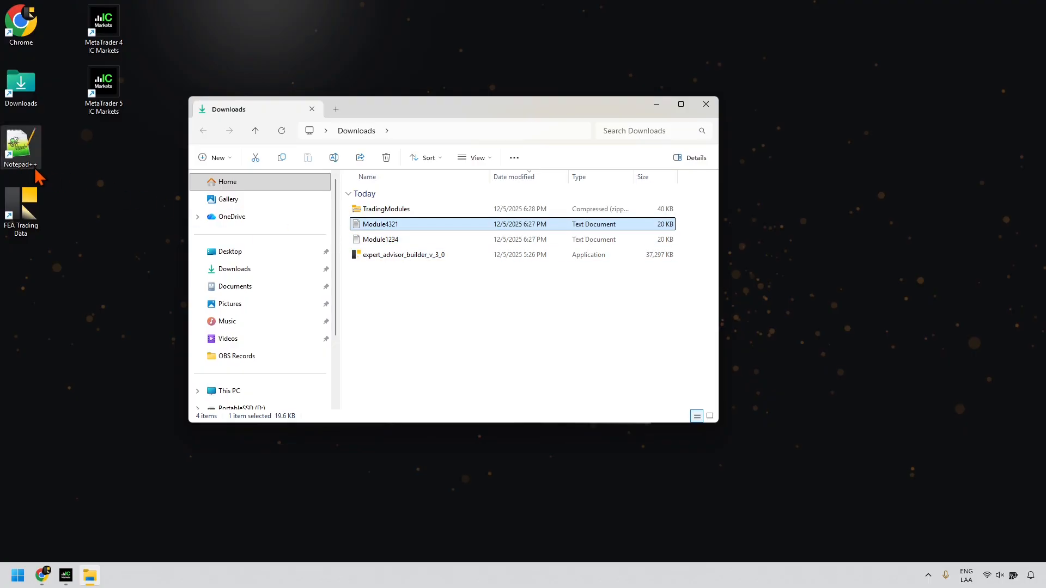
click(365, 212)
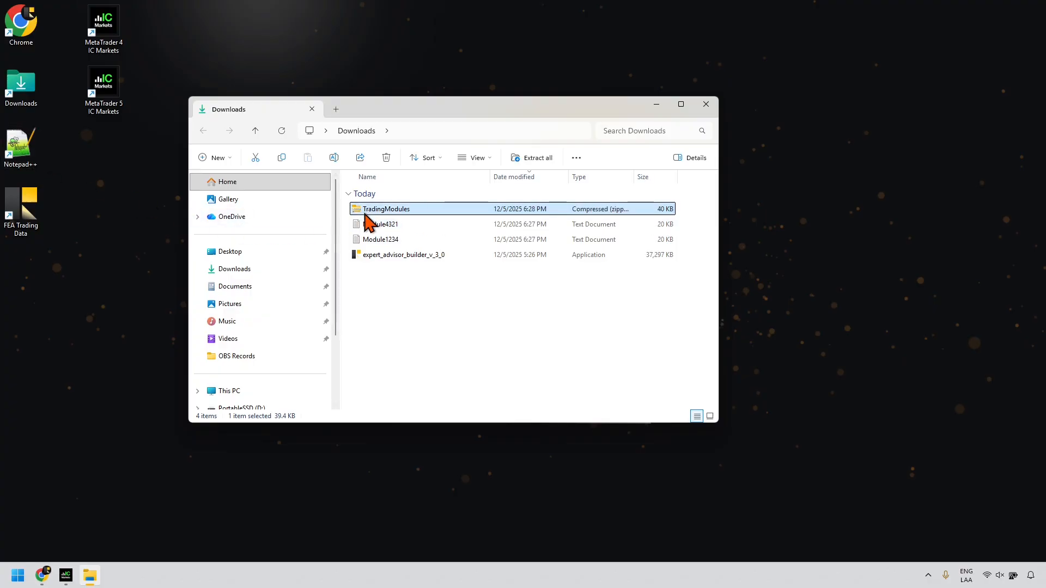
click(369, 224)
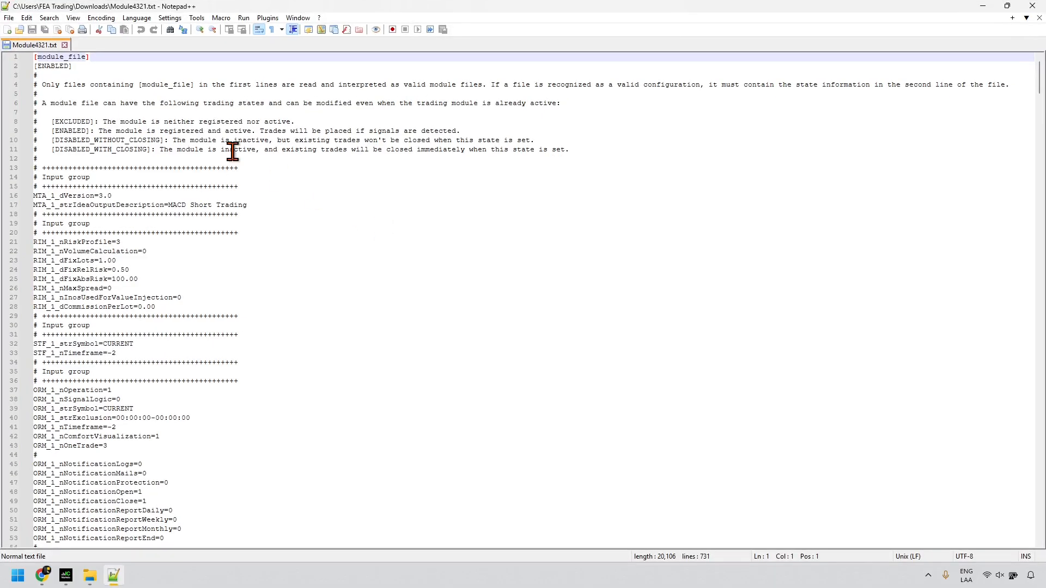
Step: Scroll through Module4321.txt, then close the file and Notepad++
scroll(173, 270, down, 20)
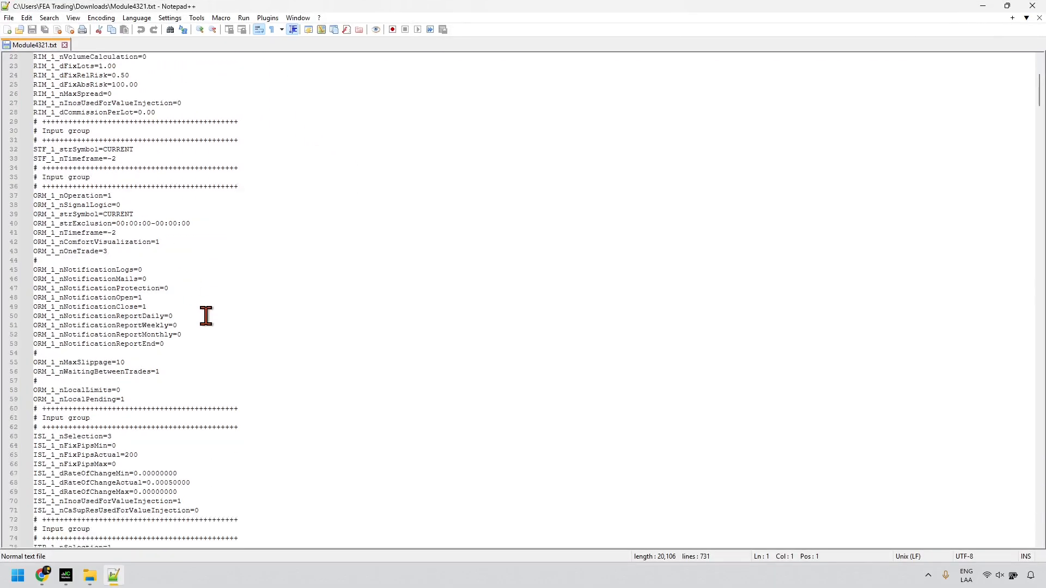
scroll(207, 321, down, 17)
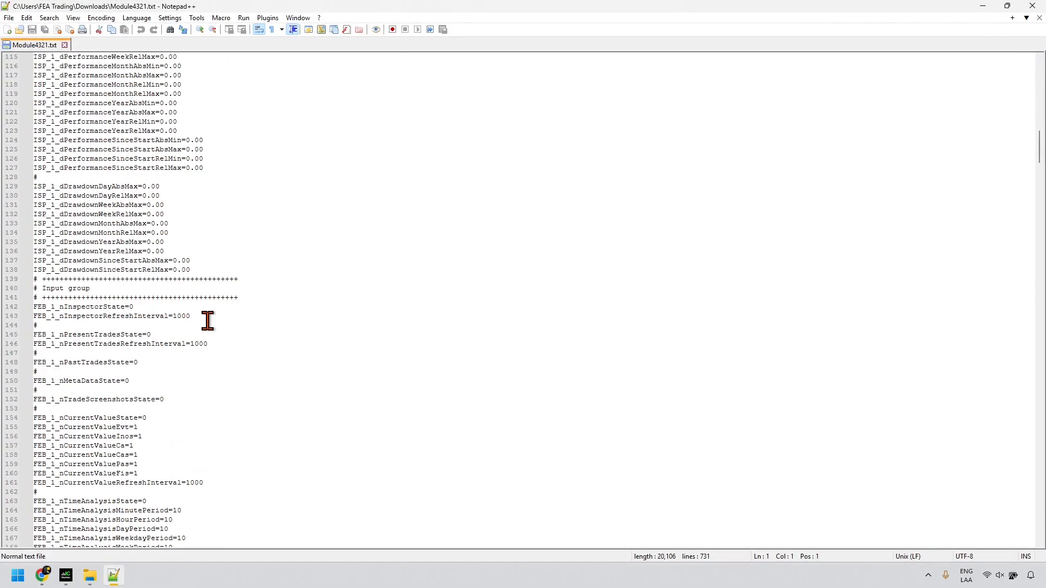
click(65, 45)
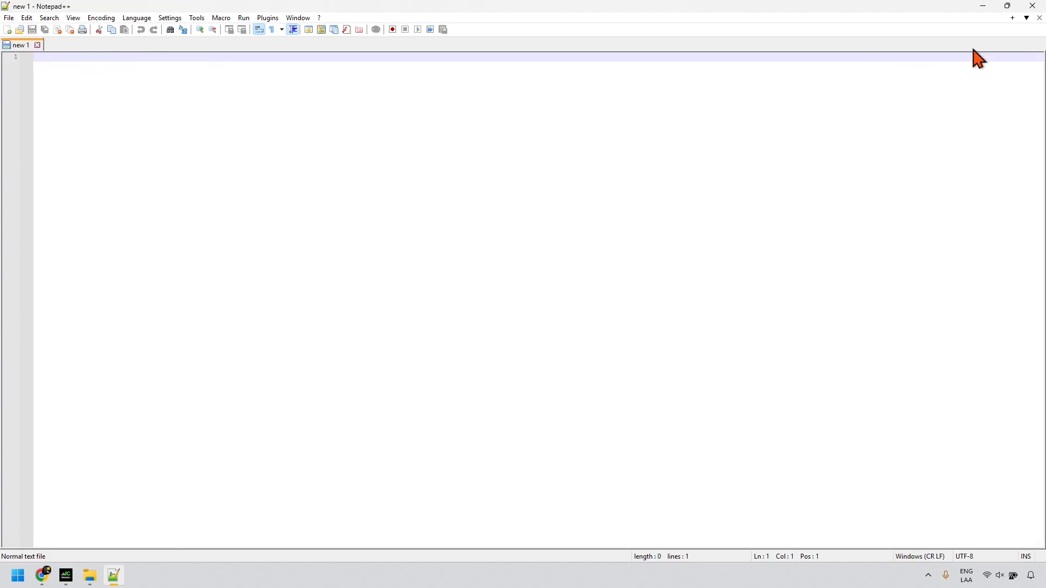
click(1031, 6)
Step: Inspect Module4321.txt and Module1234.txt inside TradingModules.zip in WinRAR, then close it and right-click the zip
double_click(415, 210)
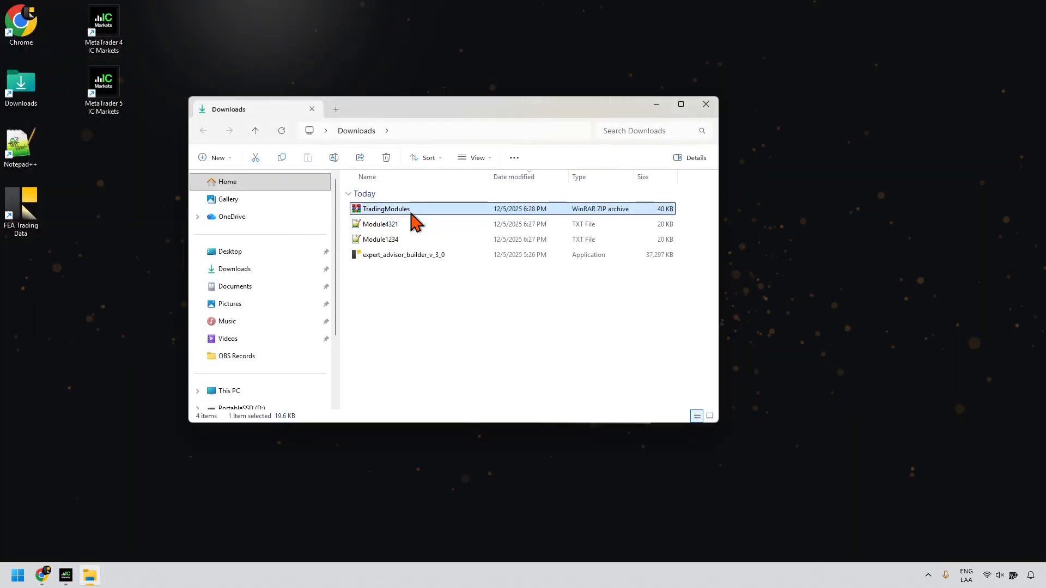
click(168, 232)
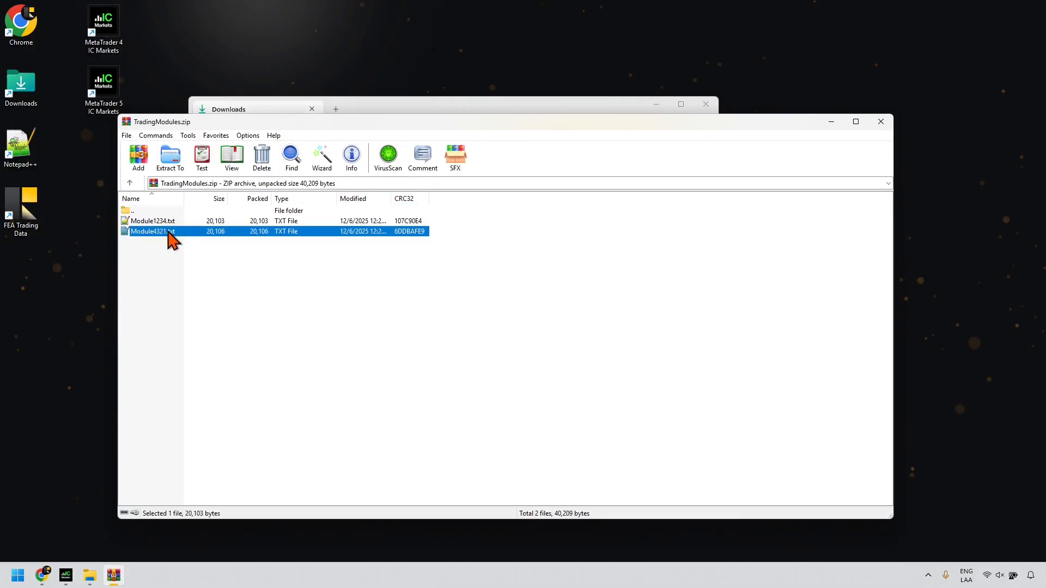
drag(207, 127, 580, 137)
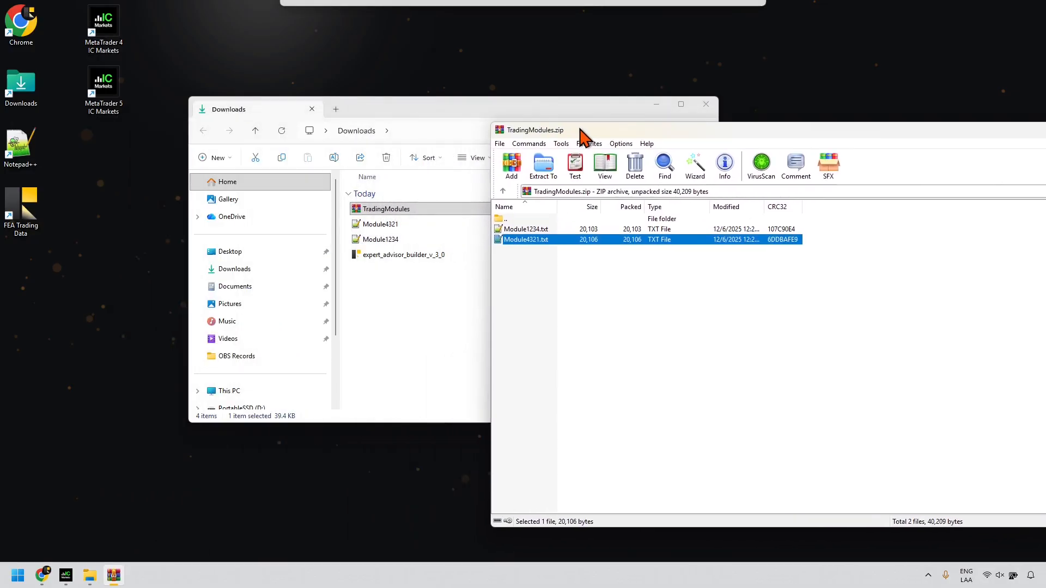
click(518, 232)
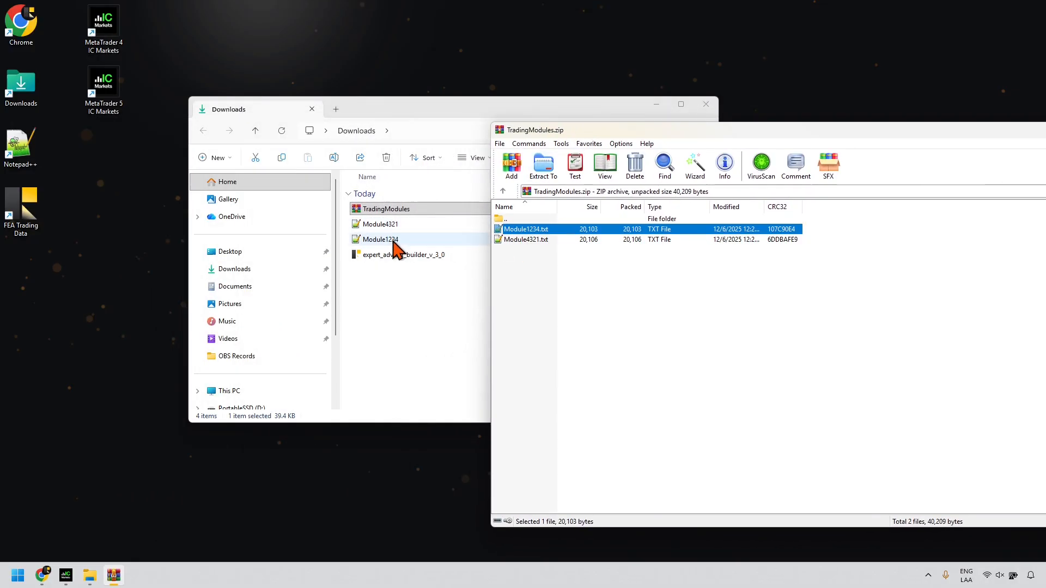
drag(700, 131, 381, 170)
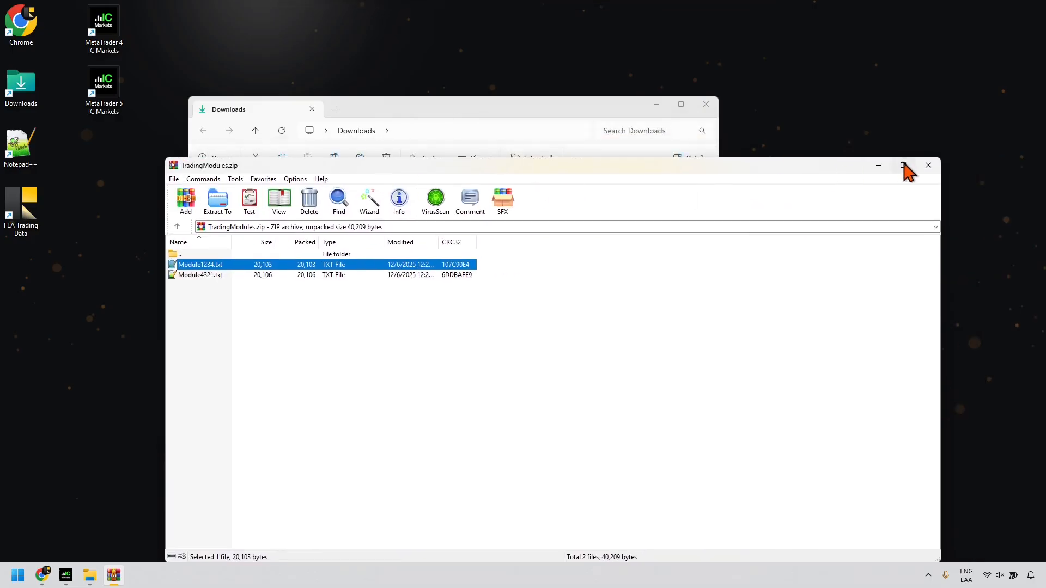
click(928, 164)
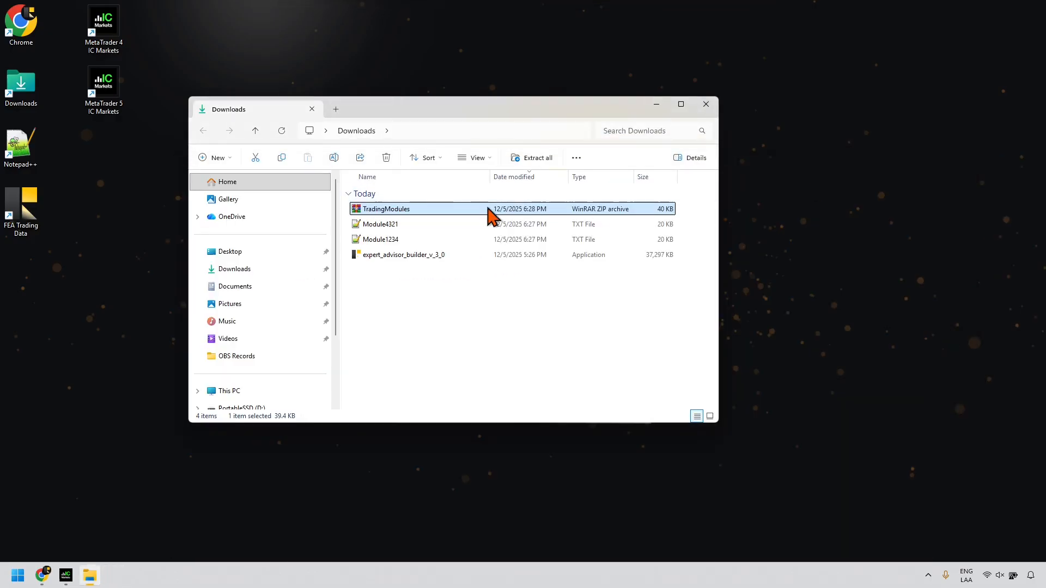
right_click(387, 213)
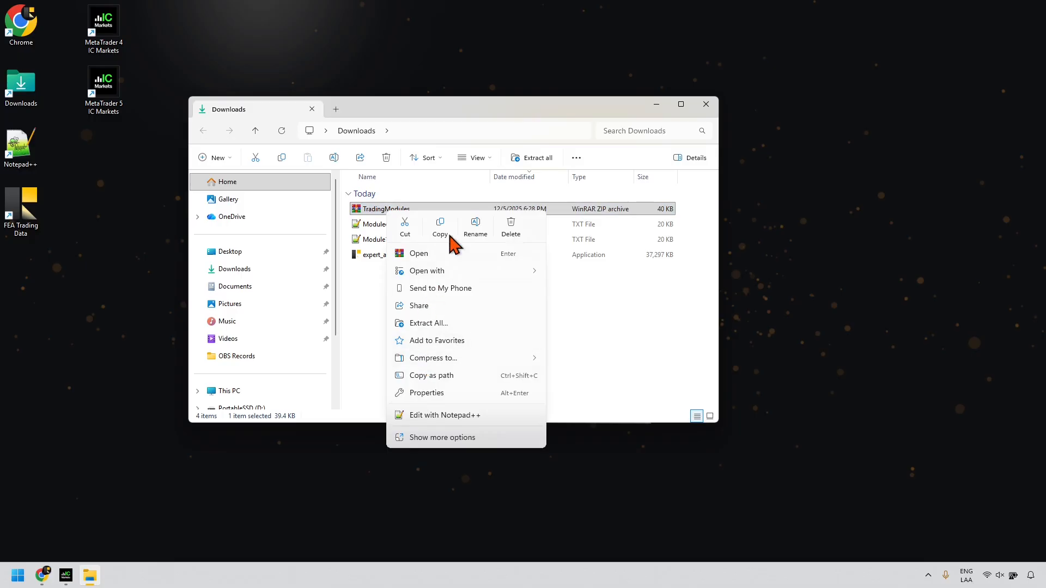
Step: Delete TradingModules.zip and place an FEA Trading Data window beside Downloads
click(515, 229)
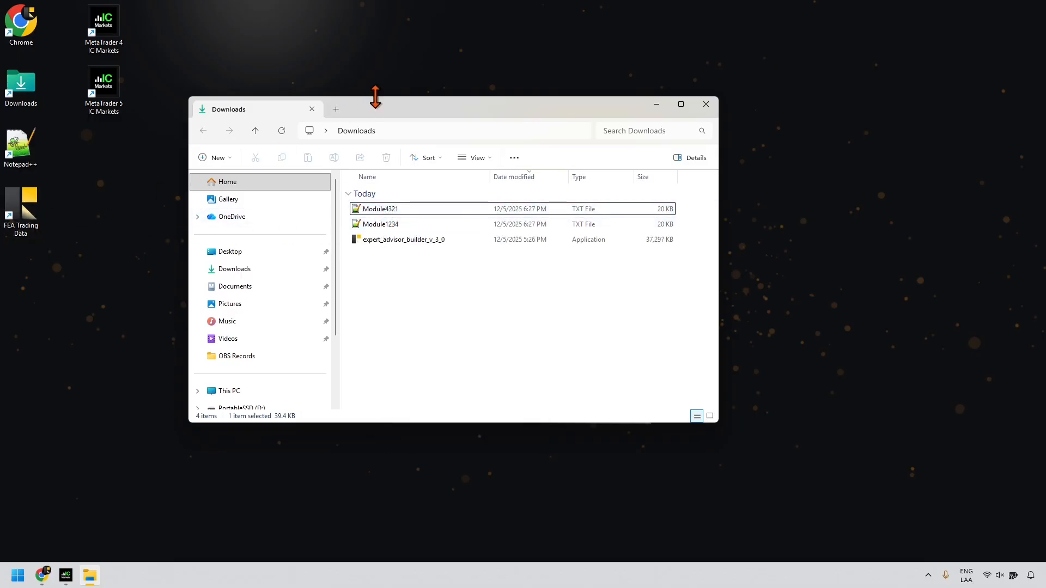
drag(385, 112, 263, 181)
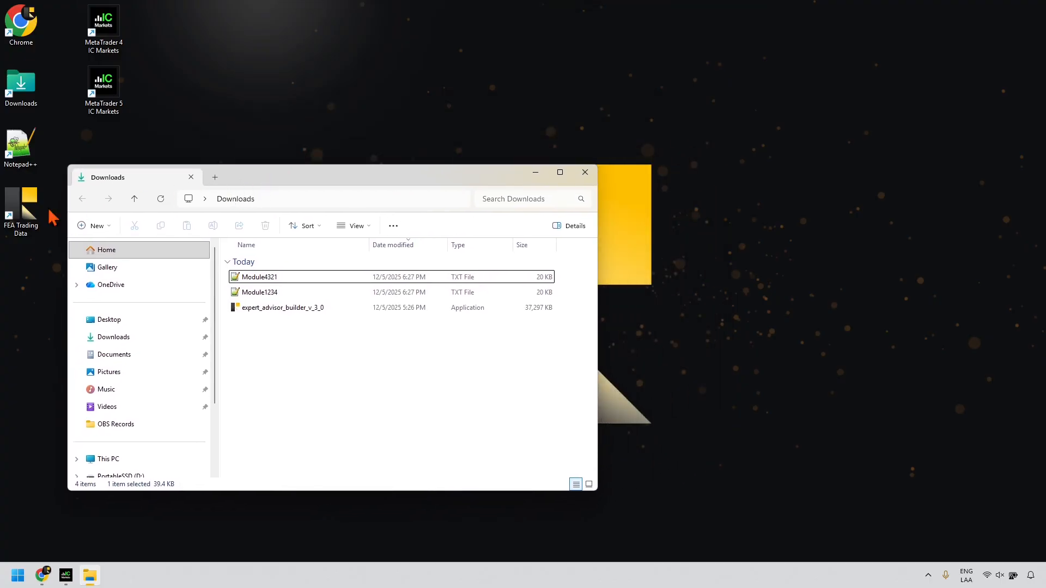
click(26, 223)
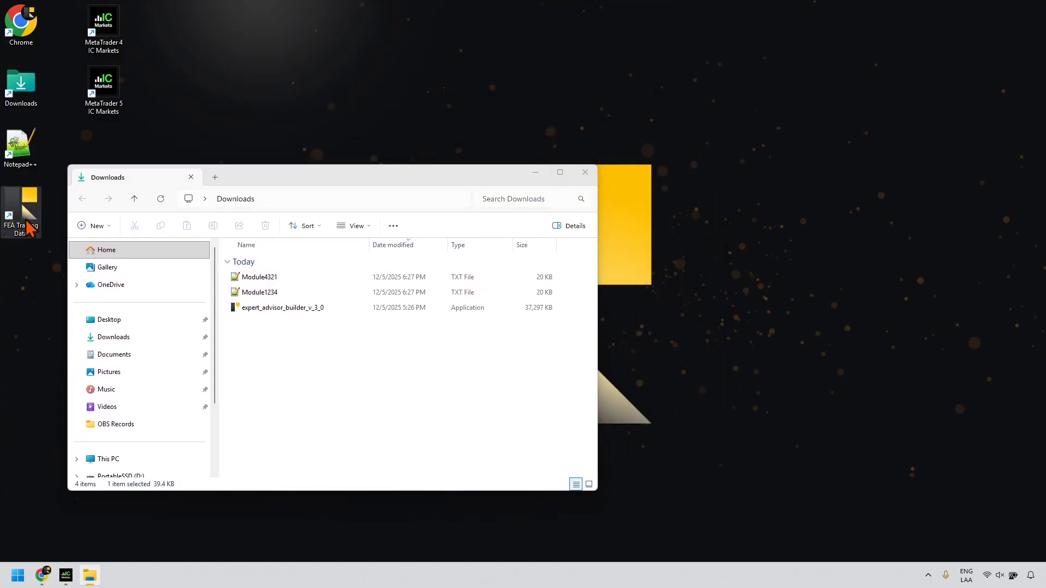
double_click(27, 226)
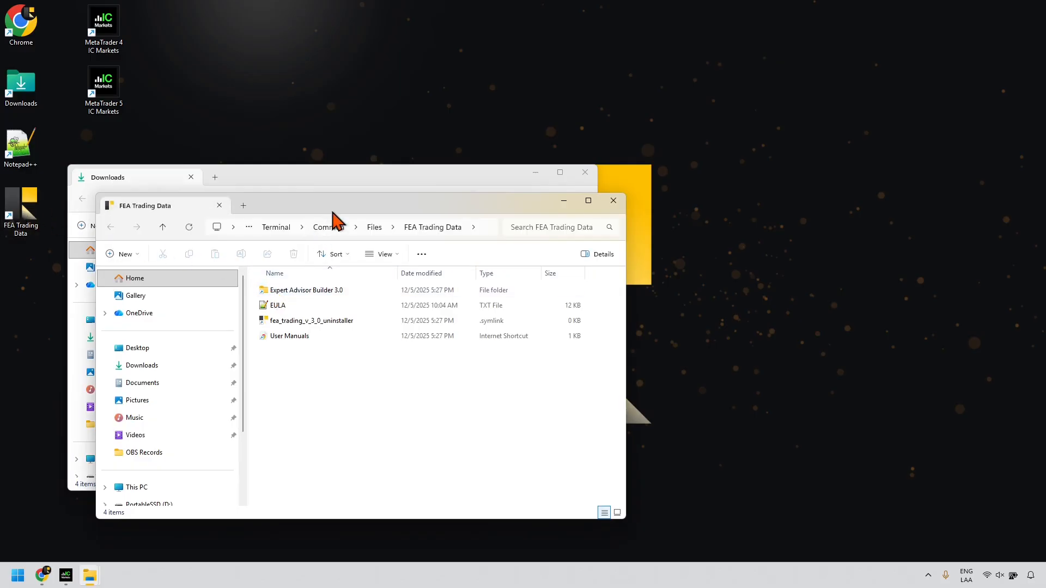
drag(337, 207, 754, 155)
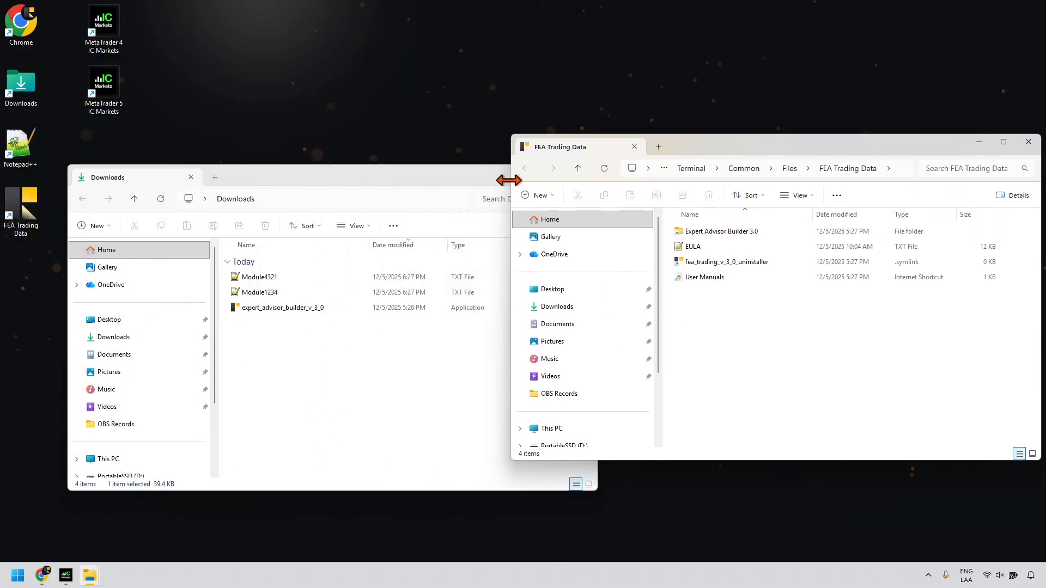
drag(341, 186, 288, 154)
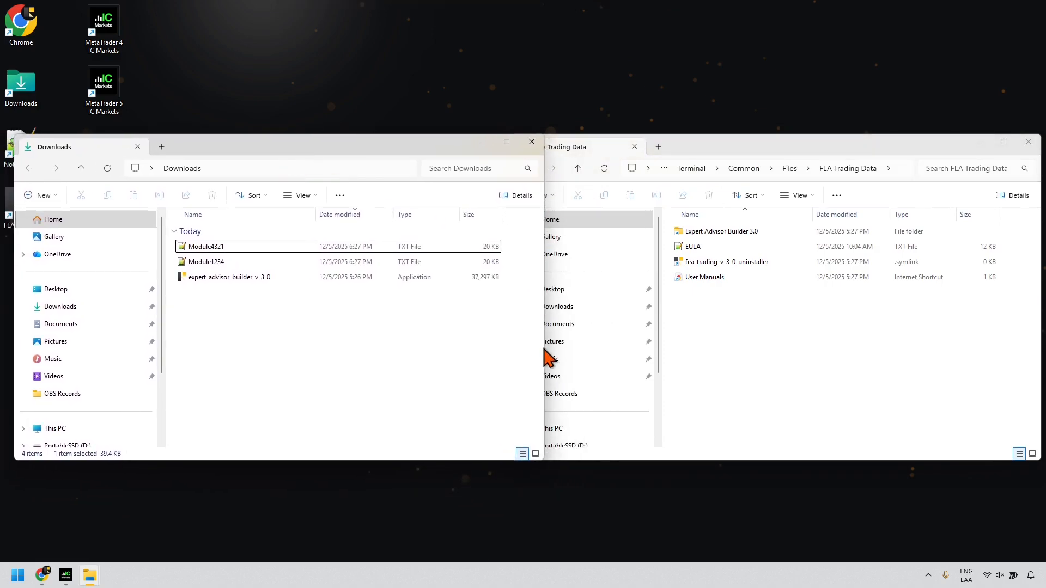
drag(544, 349, 504, 351)
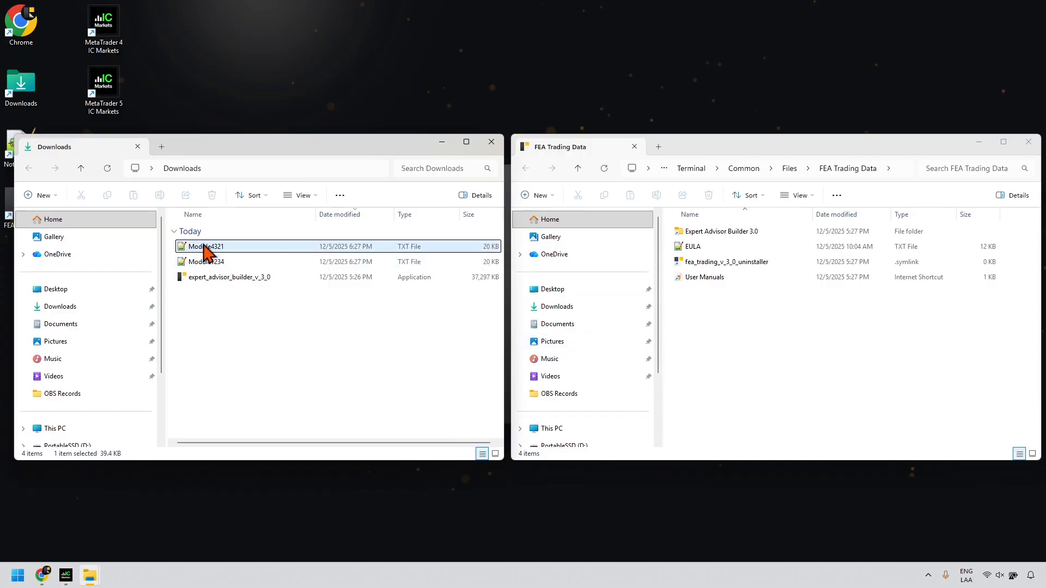
Step: Open Expert Advisor Builder 3.0\default\Configuration in the FEA Trading Data window
click(732, 233)
double_click(732, 233)
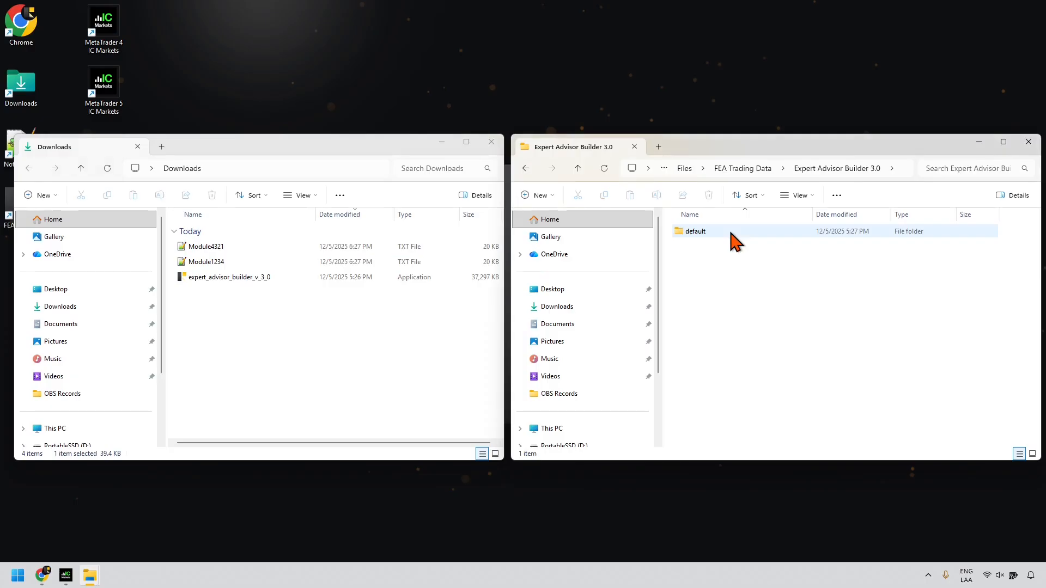
double_click(696, 232)
double_click(702, 233)
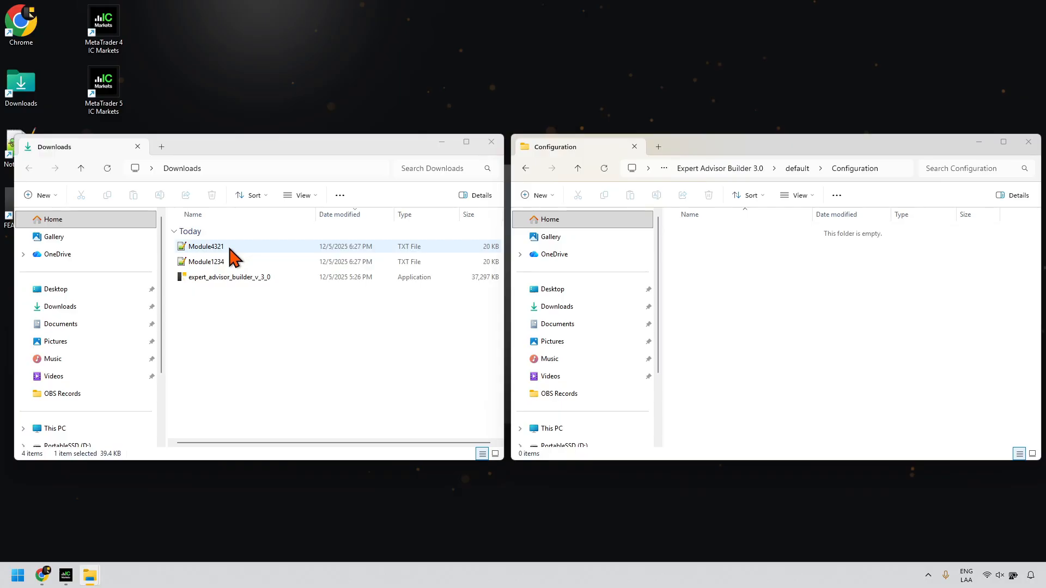
Step: Move Module4321 and Module1234 from Downloads into the Configuration folder
click(230, 248)
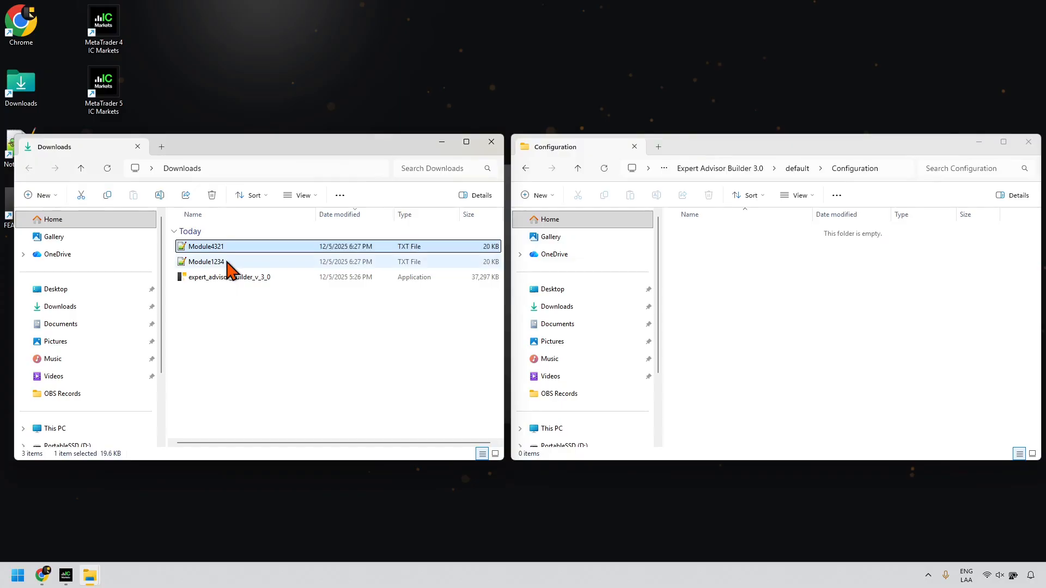
ctrl+click(226, 263)
drag(225, 264, 691, 269)
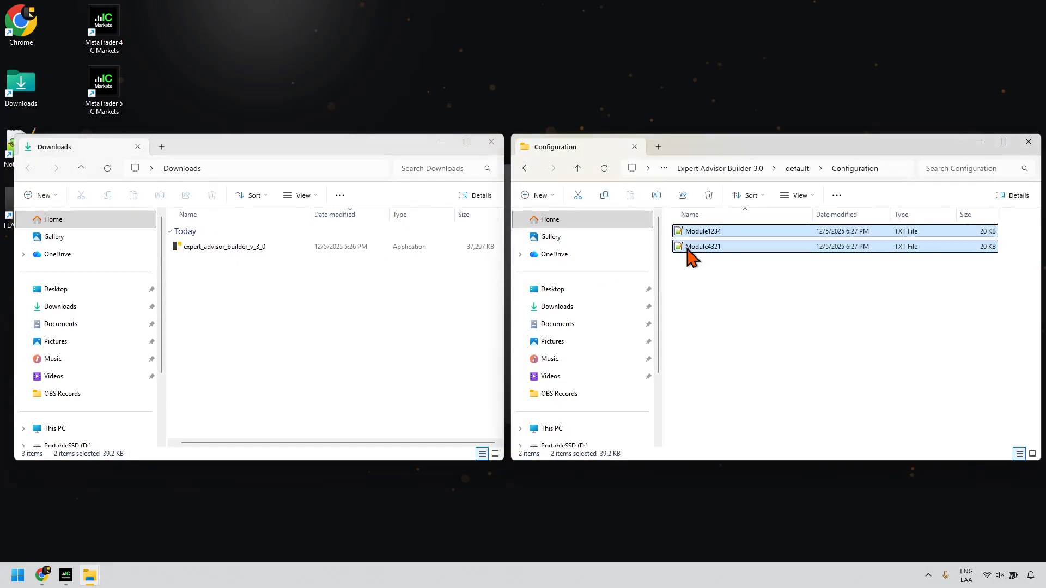
click(296, 249)
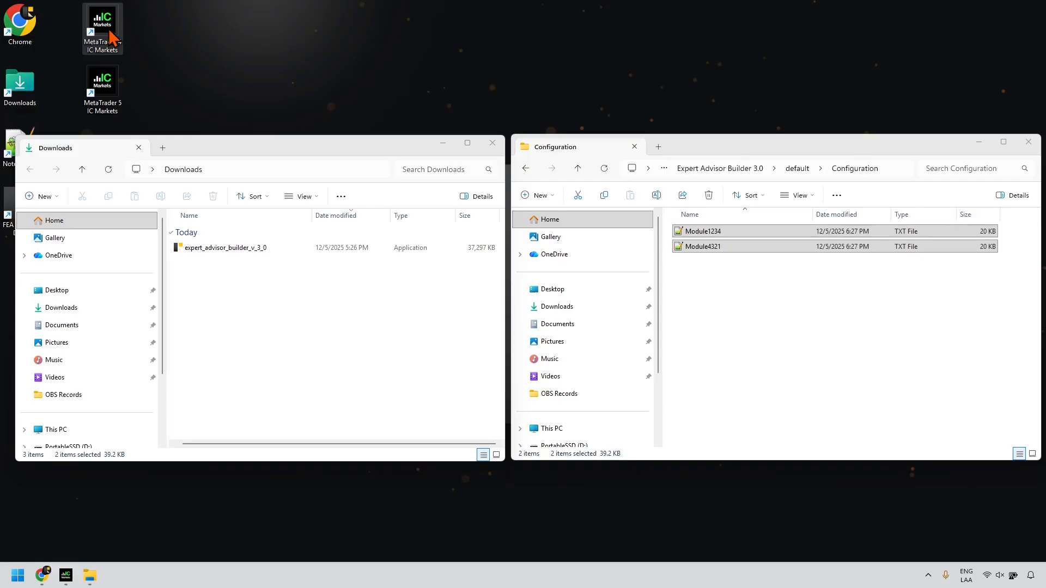
Step: Launch MetaTrader 4 and show the Strategy Tester panel from the View menu
double_click(113, 37)
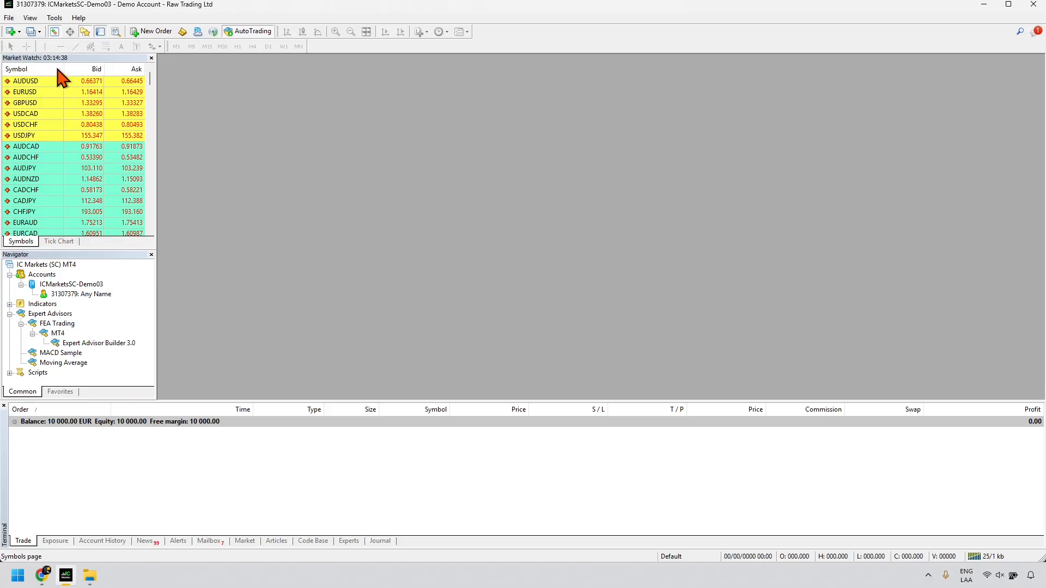
click(30, 17)
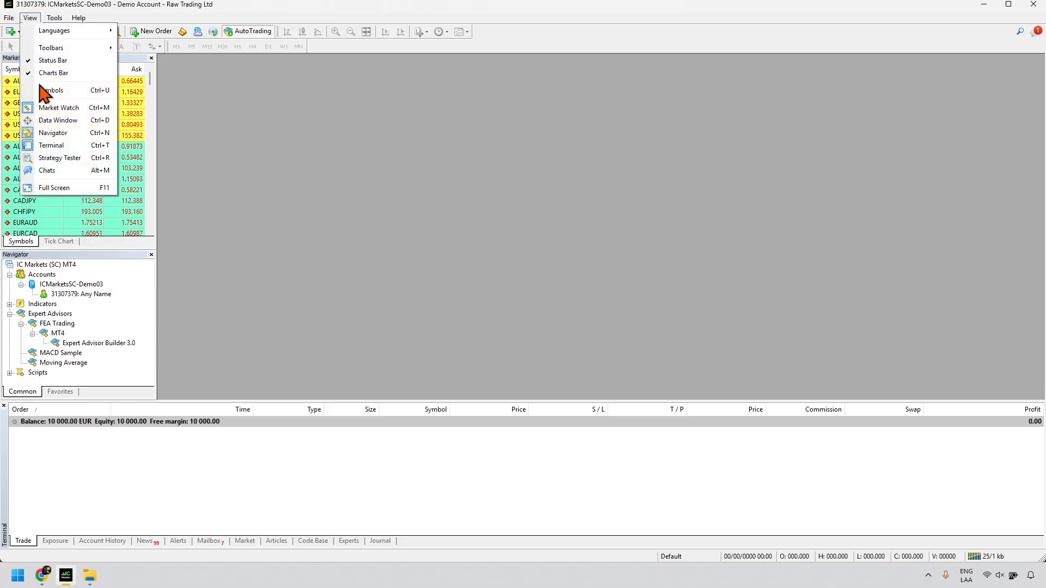
click(55, 158)
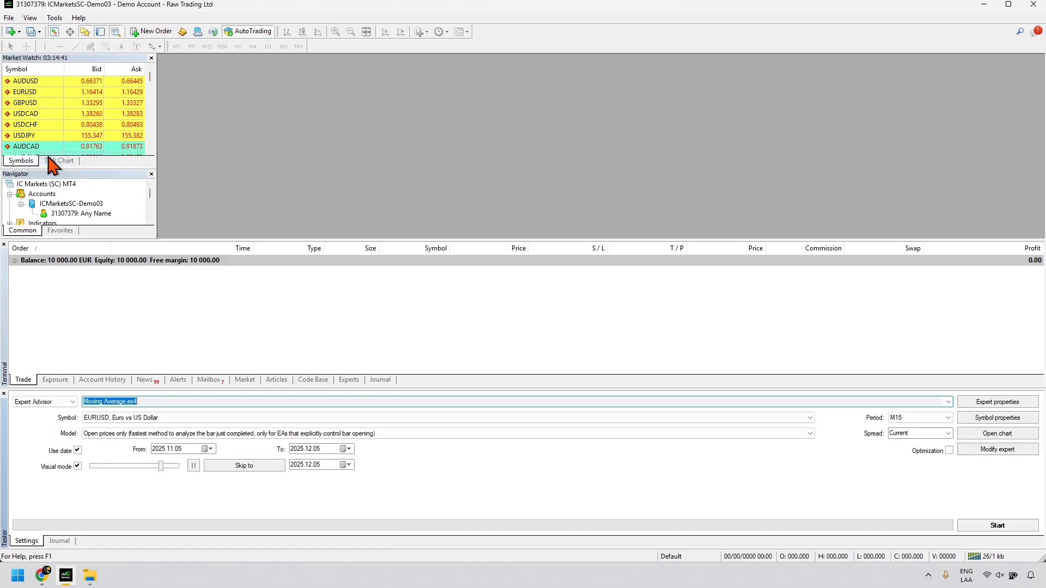
Step: Dock the Terminal panel beside the Strategy Tester and widen the tester settings
click(4, 260)
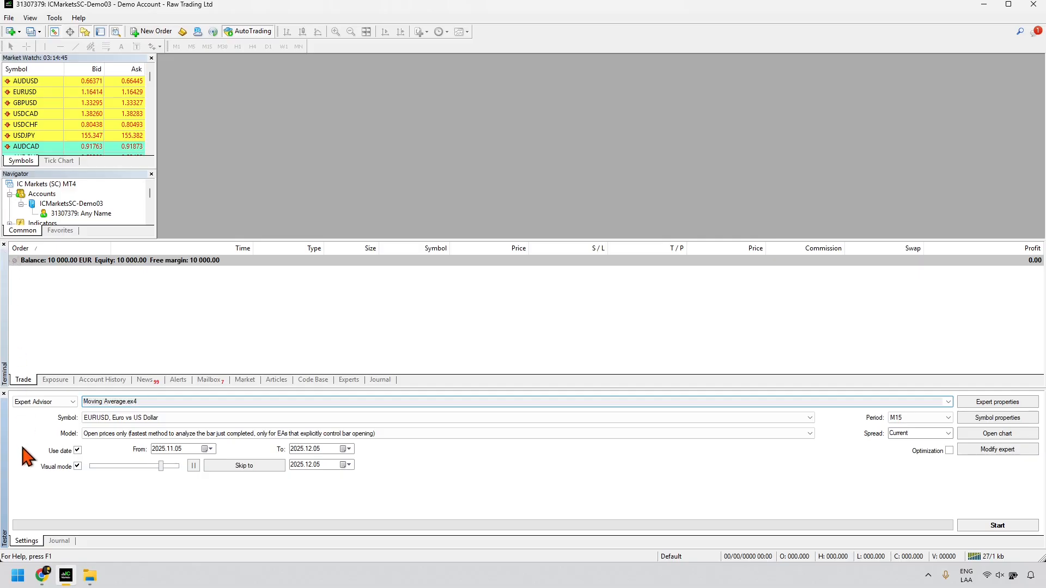
drag(38, 459, 38, 458)
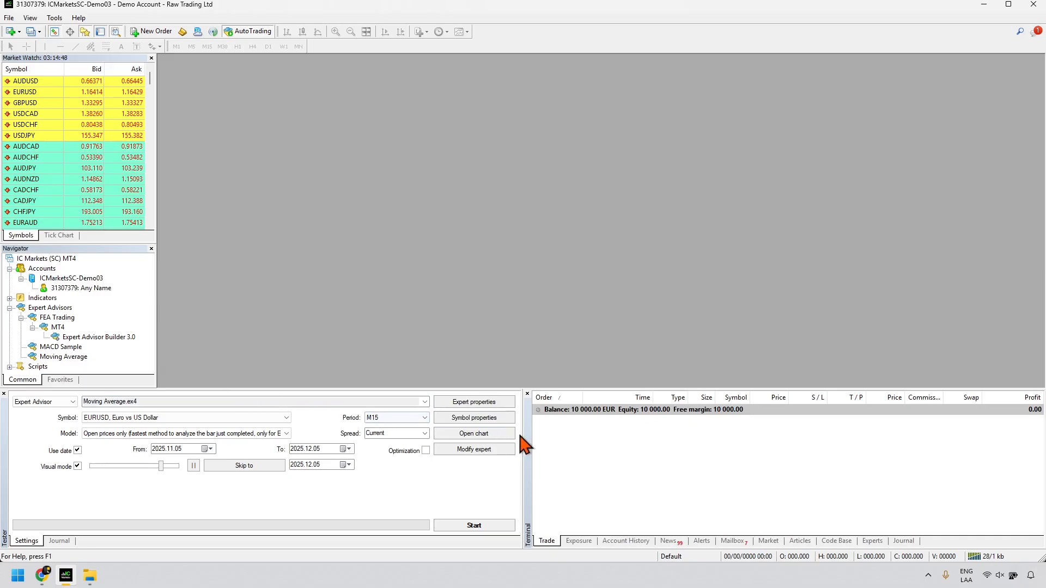
drag(521, 435, 876, 436)
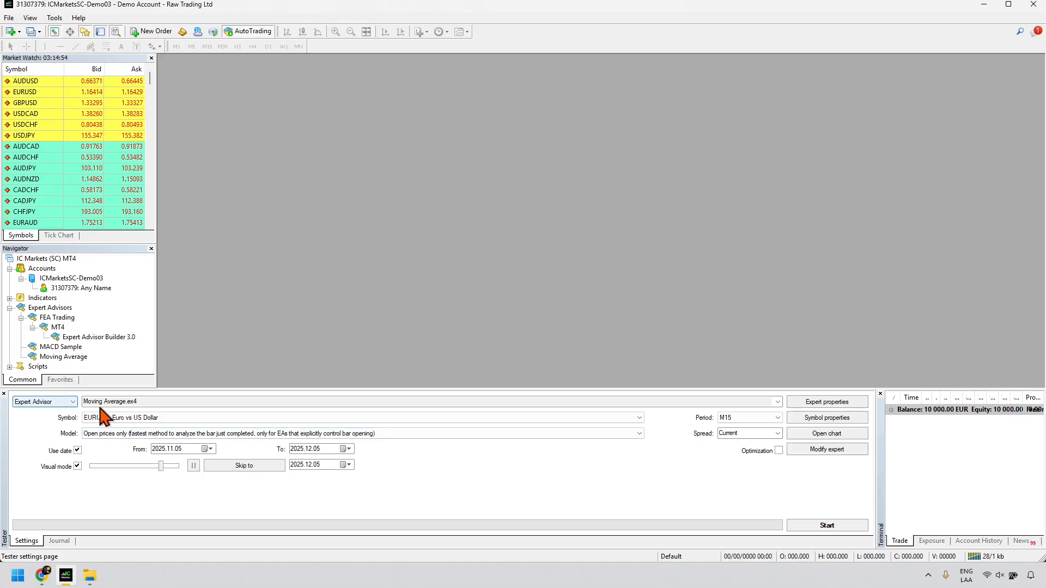
Step: Select FEA Trading\MT4\Expert Advisor Builder 3.0.ex4 as the tested advisor and set spread to 8
click(777, 402)
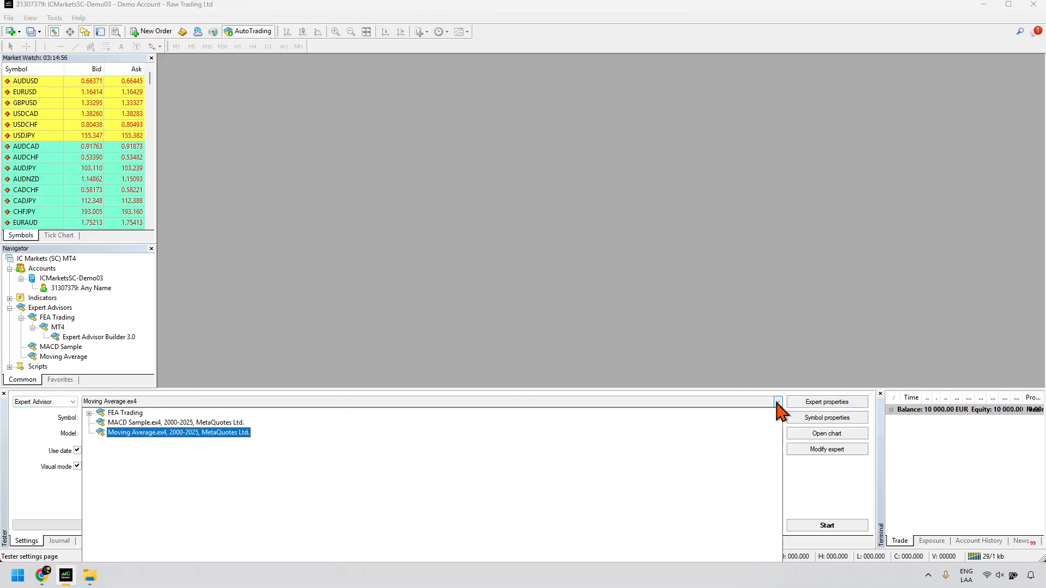
click(90, 414)
click(100, 423)
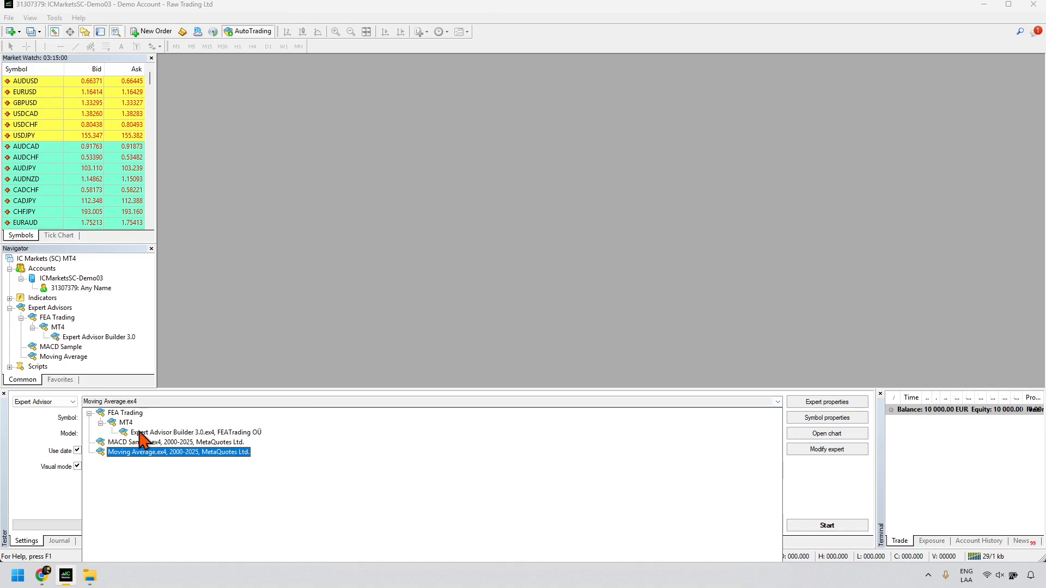
click(161, 433)
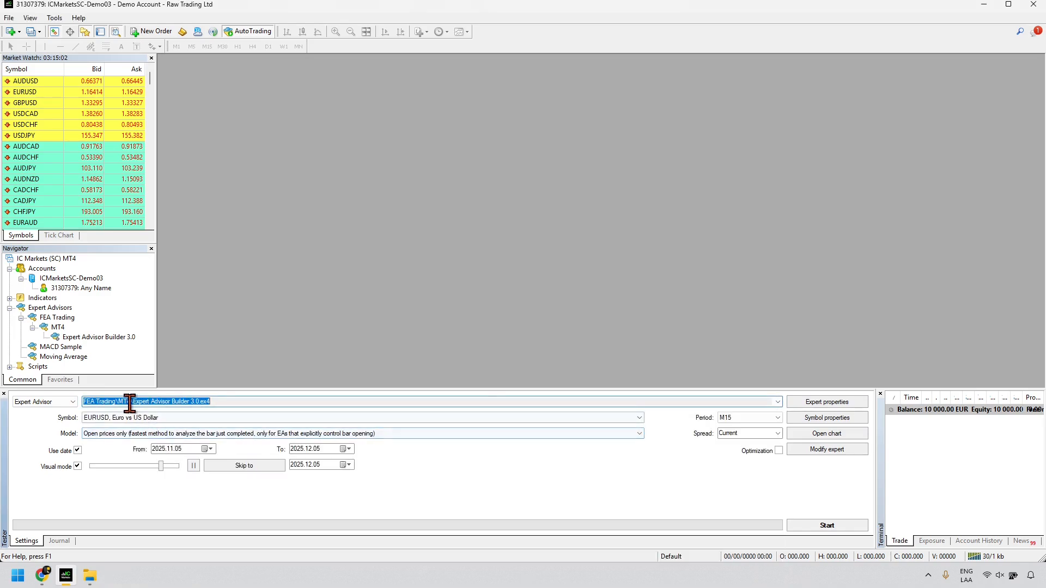
click(809, 406)
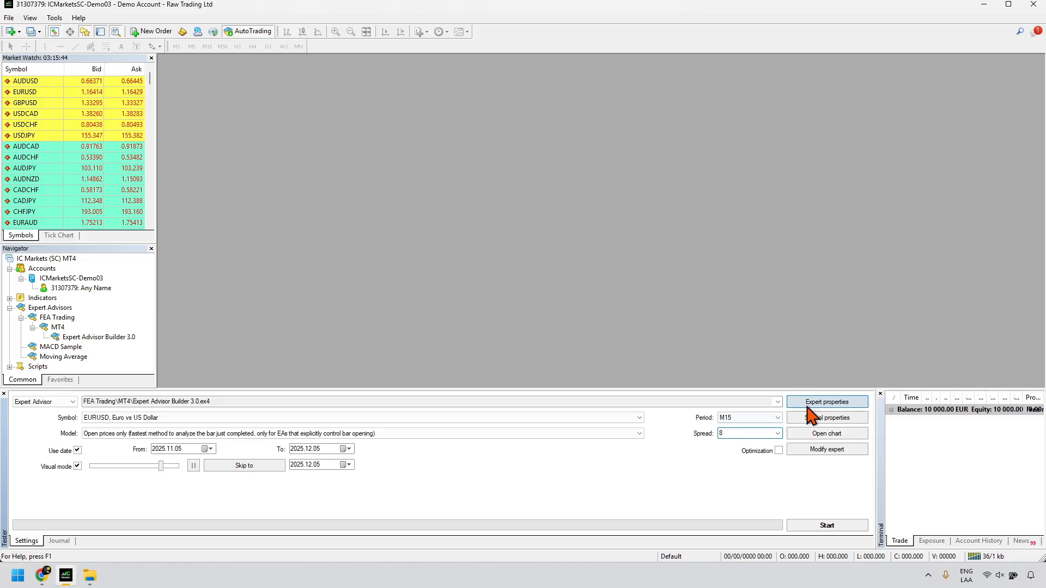
Step: Set the advisor's initial deposit currency to EUR in Expert properties
click(808, 405)
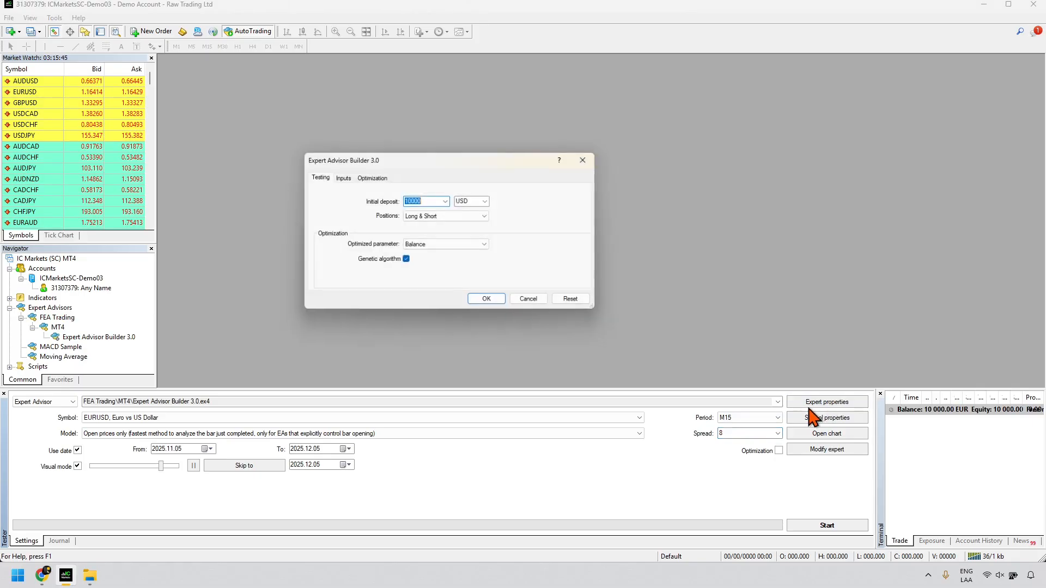
click(488, 201)
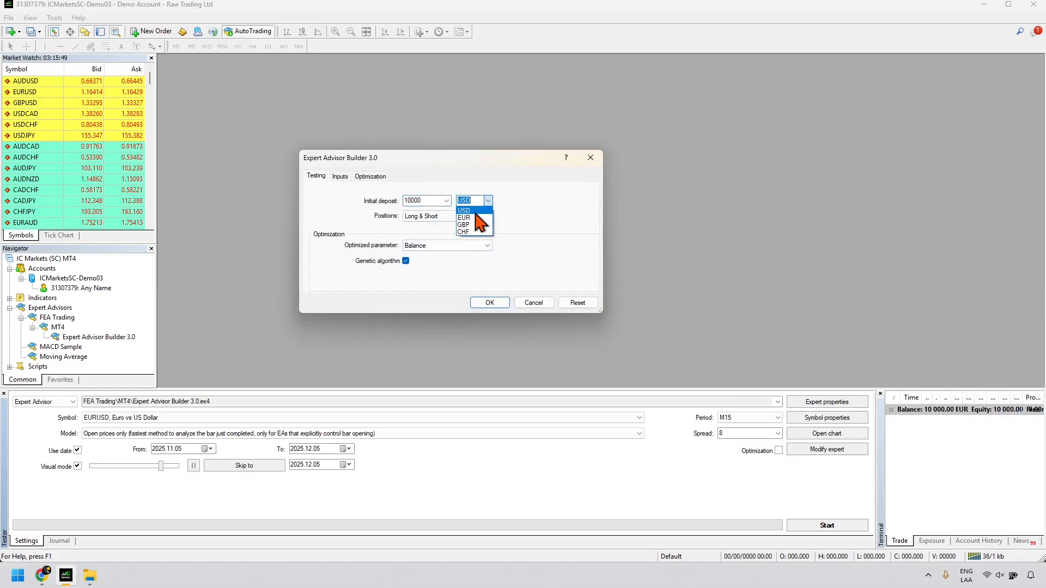
click(469, 218)
double_click(417, 199)
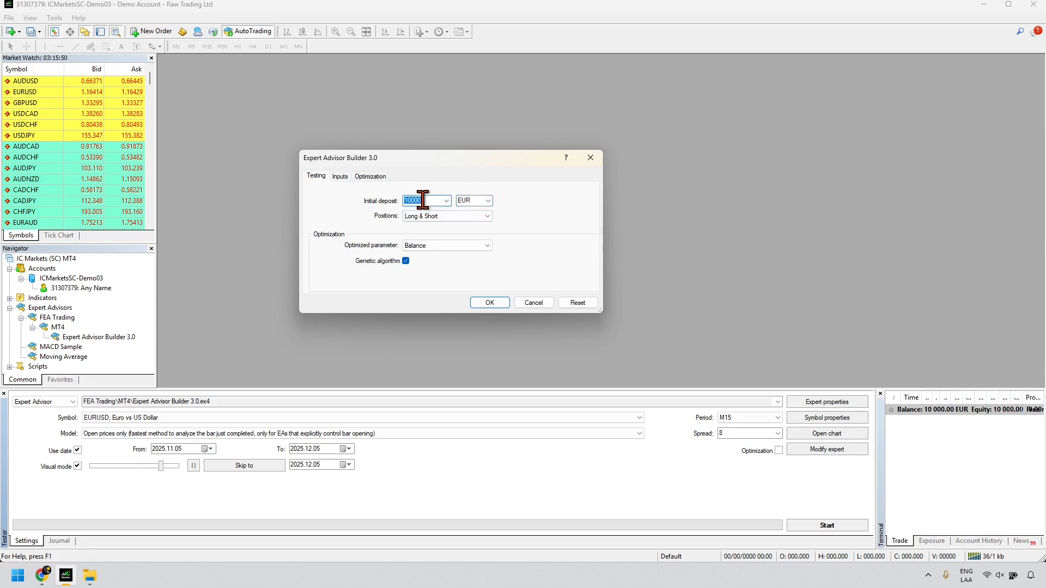
Step: Show the advisor's inputs in an enlarged dialog, reset them to defaults, and select Folder path
click(340, 177)
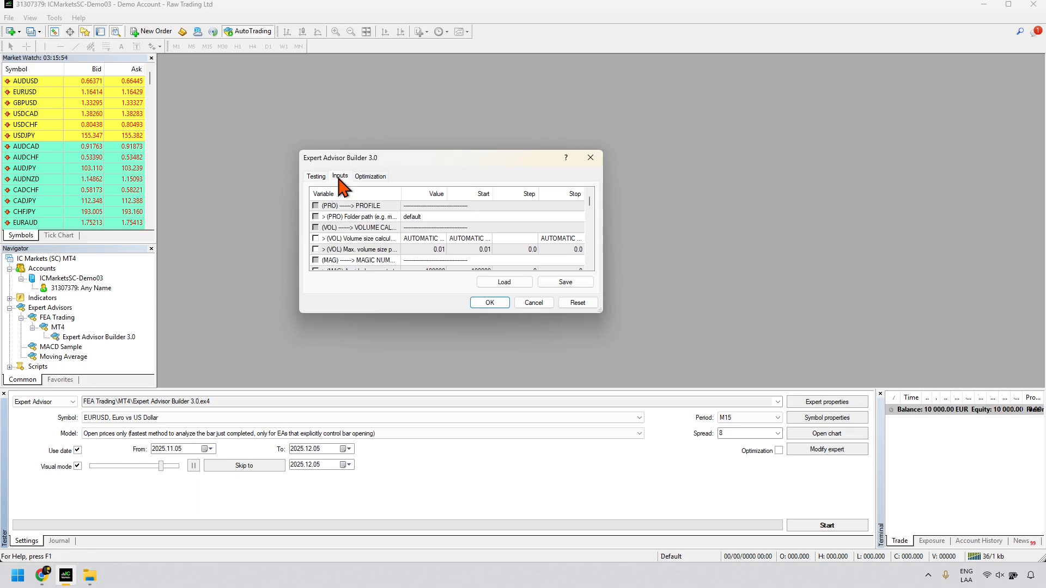
drag(305, 315, 135, 482)
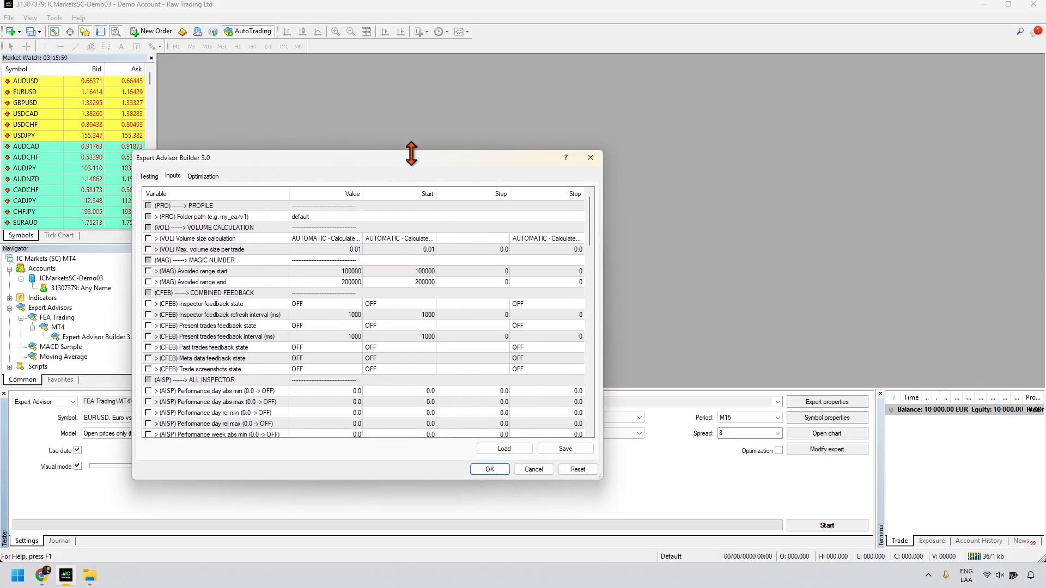
drag(432, 164, 562, 115)
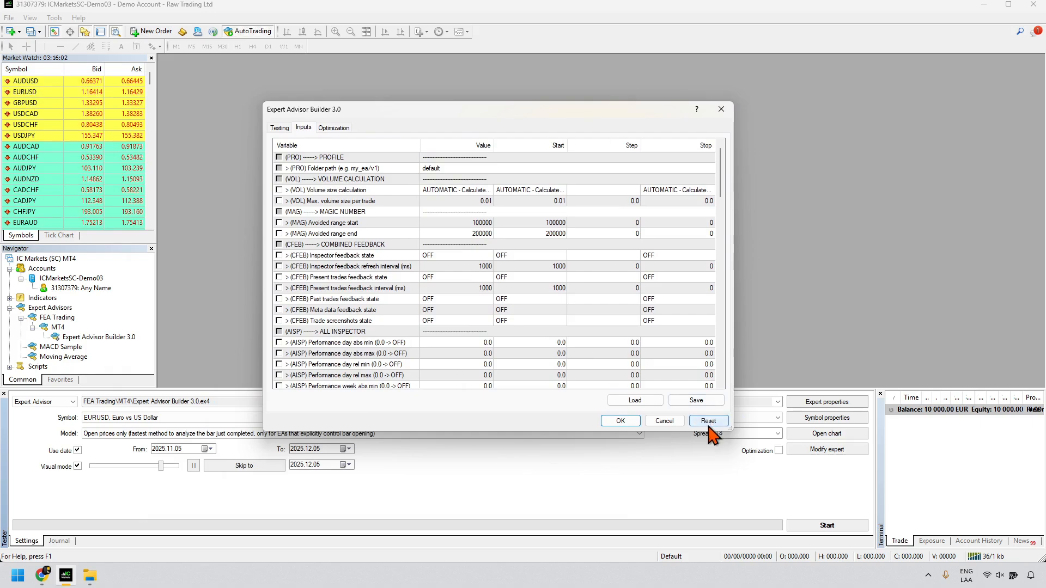
click(710, 422)
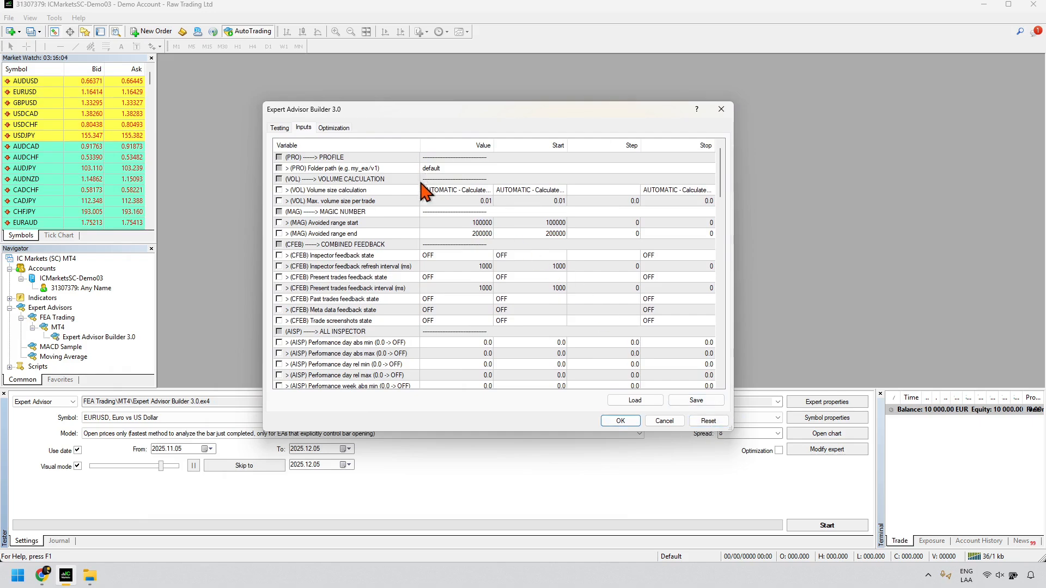
click(435, 170)
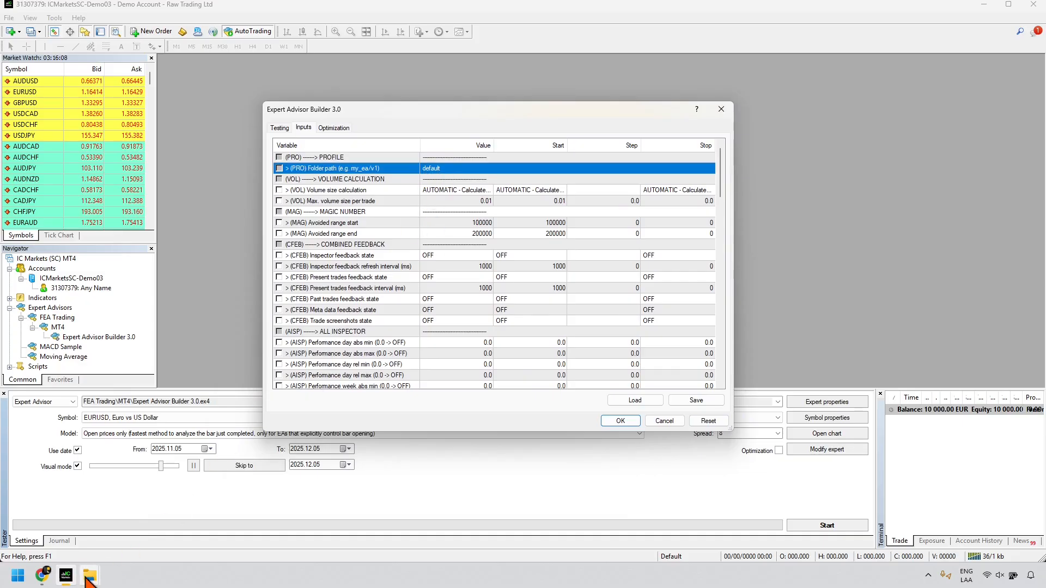
Step: Confirm the Explorer path ends in default\Configuration, where Module1234 and Module4321 sit
mouse_move(89, 580)
click(171, 544)
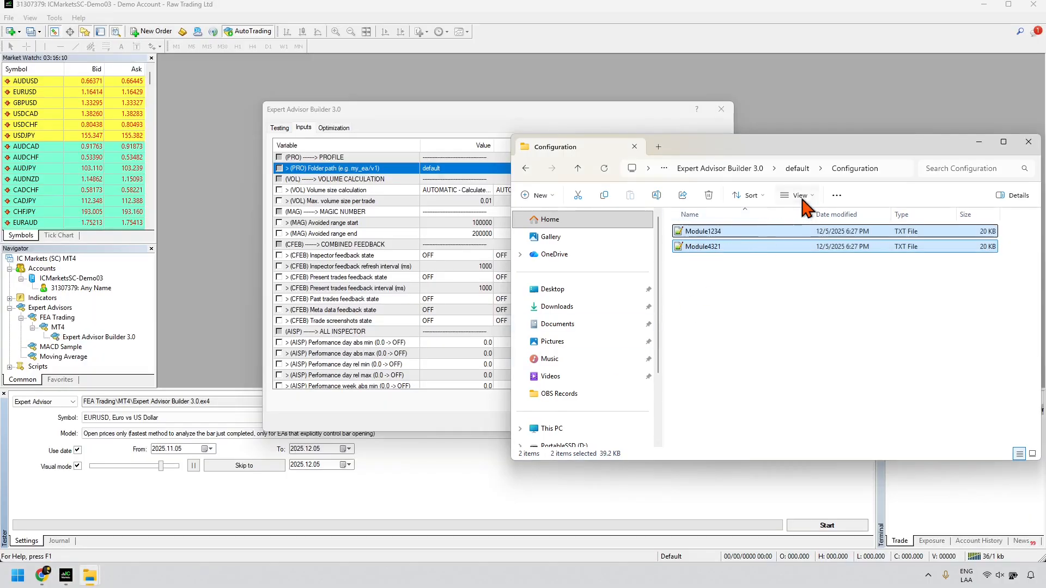
click(892, 169)
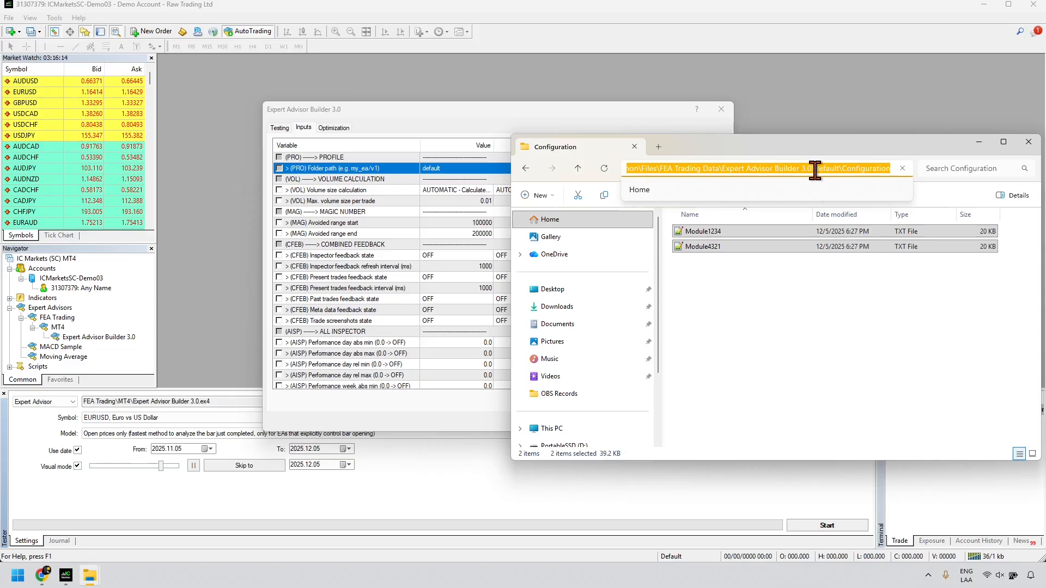
drag(815, 170, 889, 171)
key(Escape)
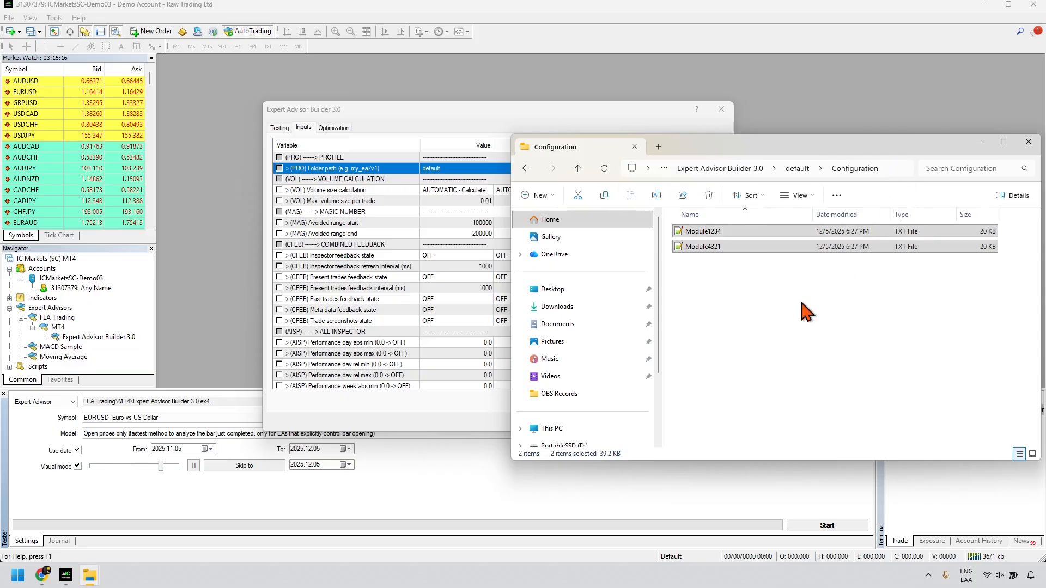
click(812, 278)
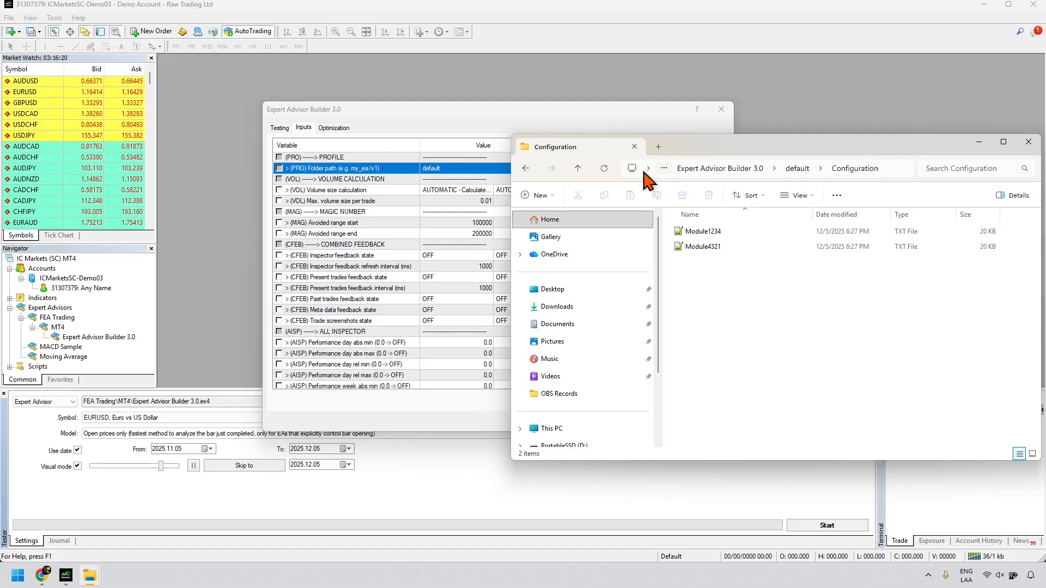
Step: Go up two levels to the Expert Advisor Builder 3.0 folder, then close the window
click(578, 168)
click(577, 169)
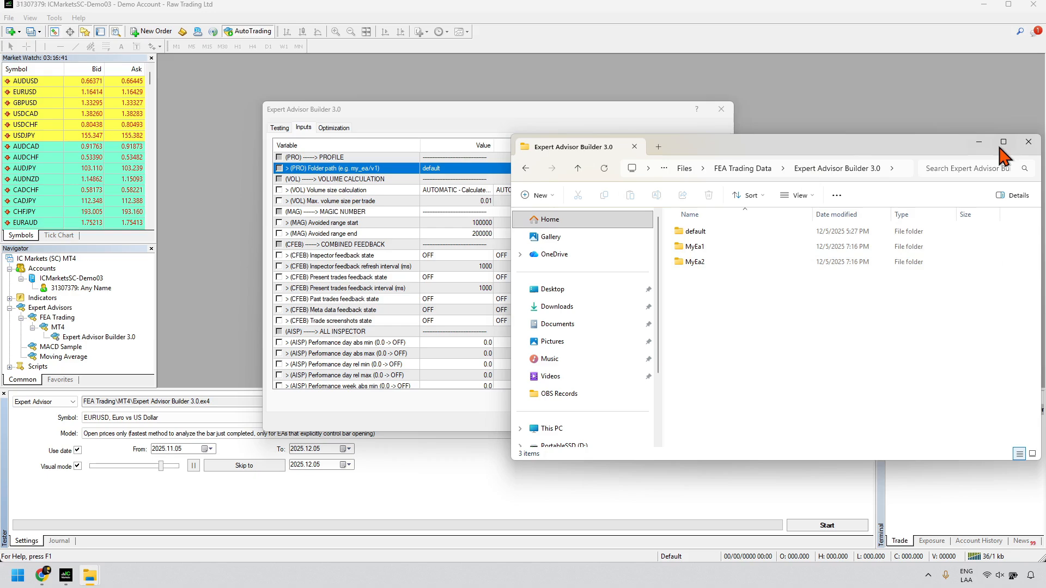
click(1028, 142)
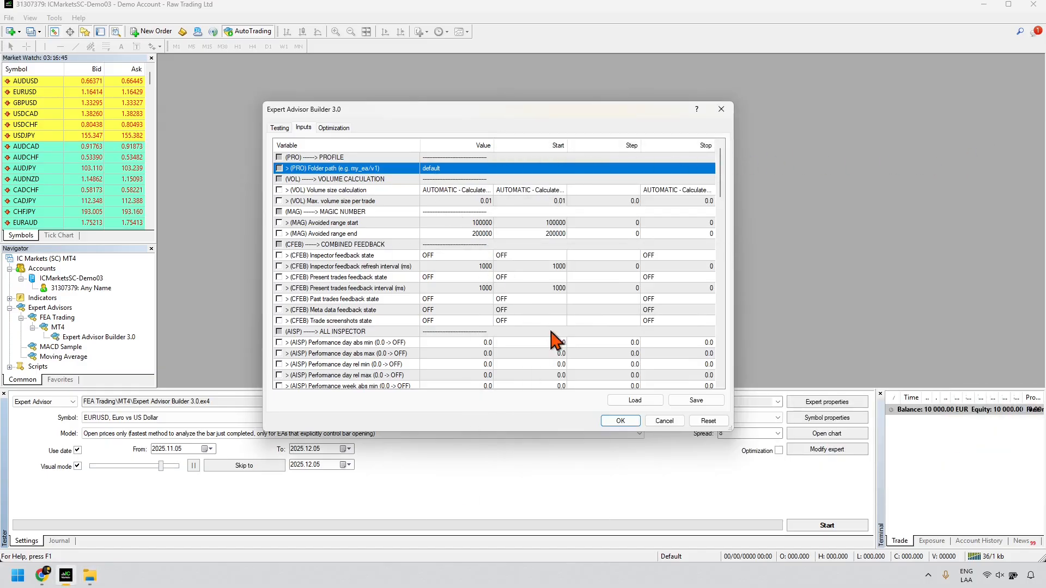
Step: Start the EURUSD M15 visual backtest, maximize its chart, and check the Journal shows both modules ENABLED
click(622, 422)
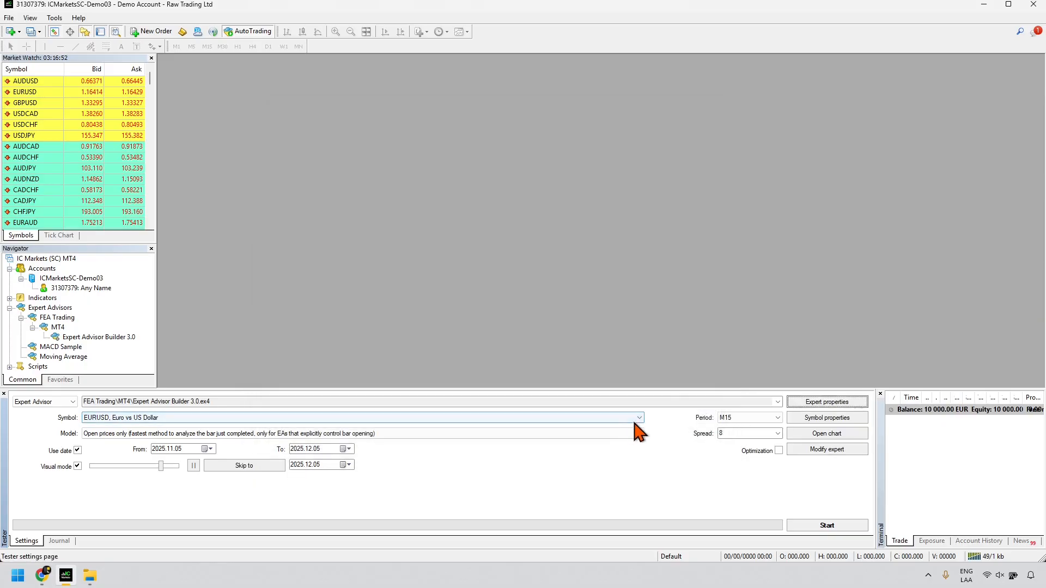
click(819, 531)
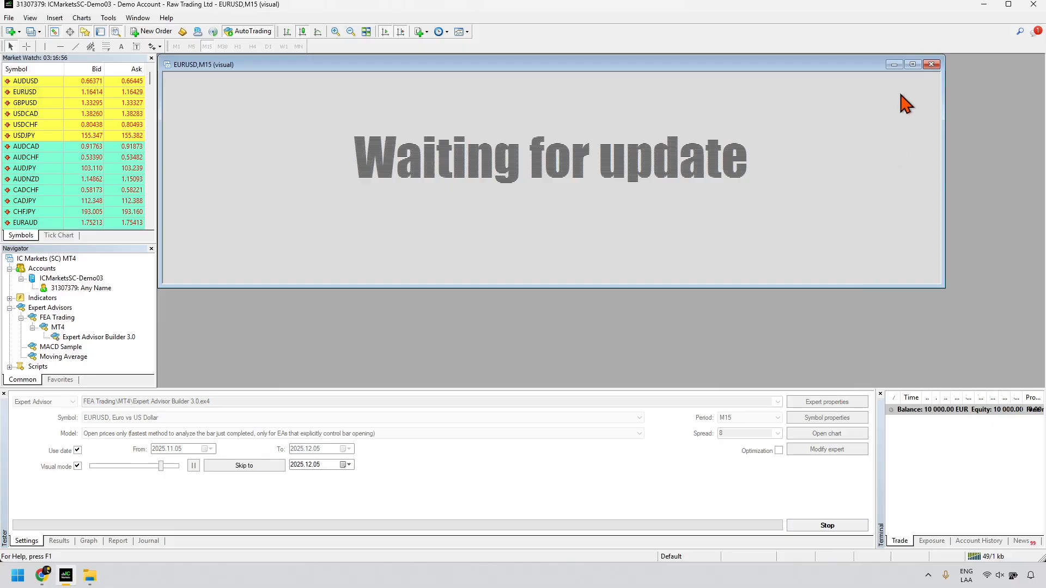
click(912, 65)
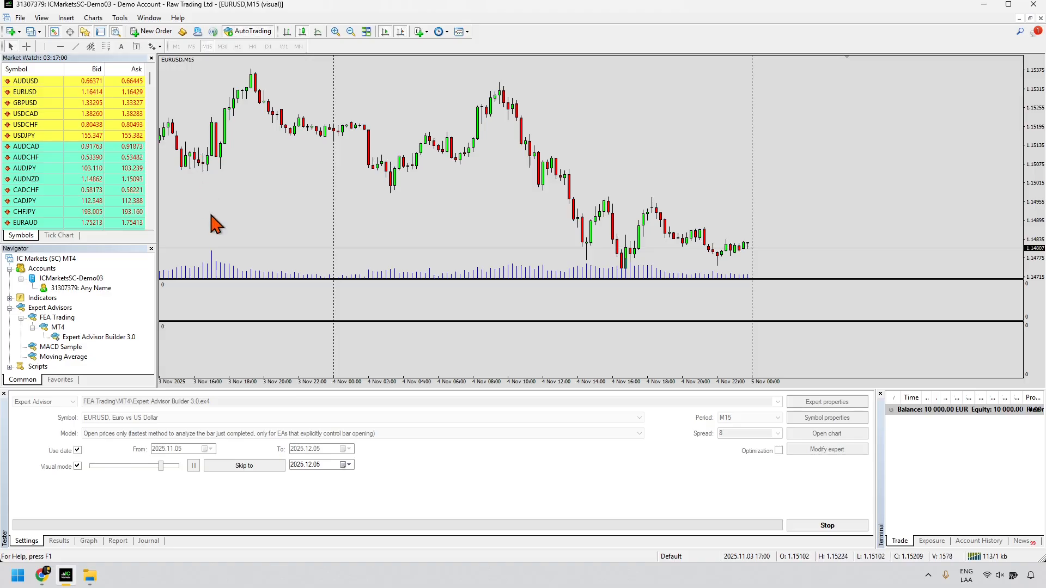
click(148, 541)
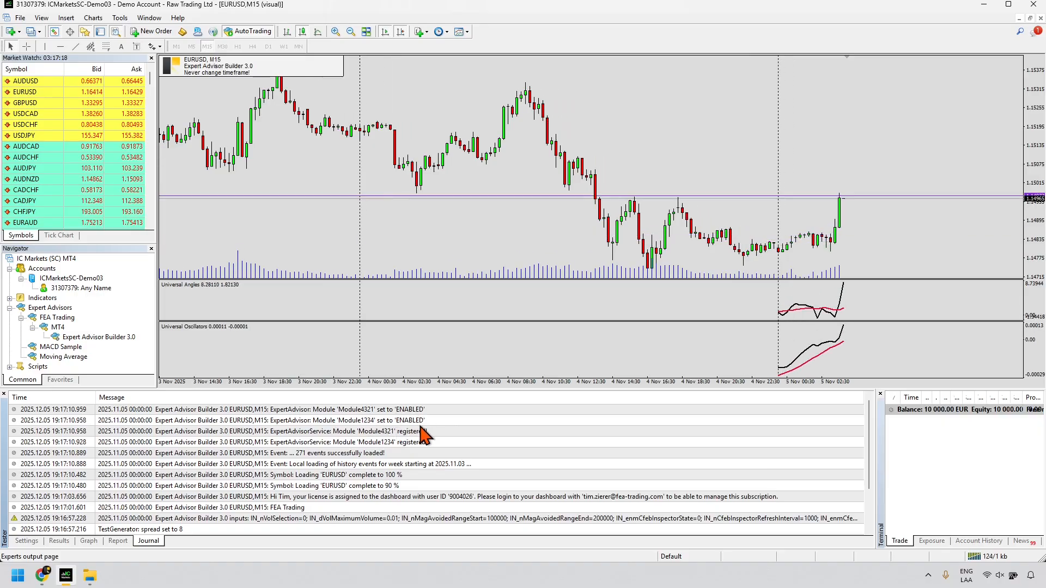
click(26, 541)
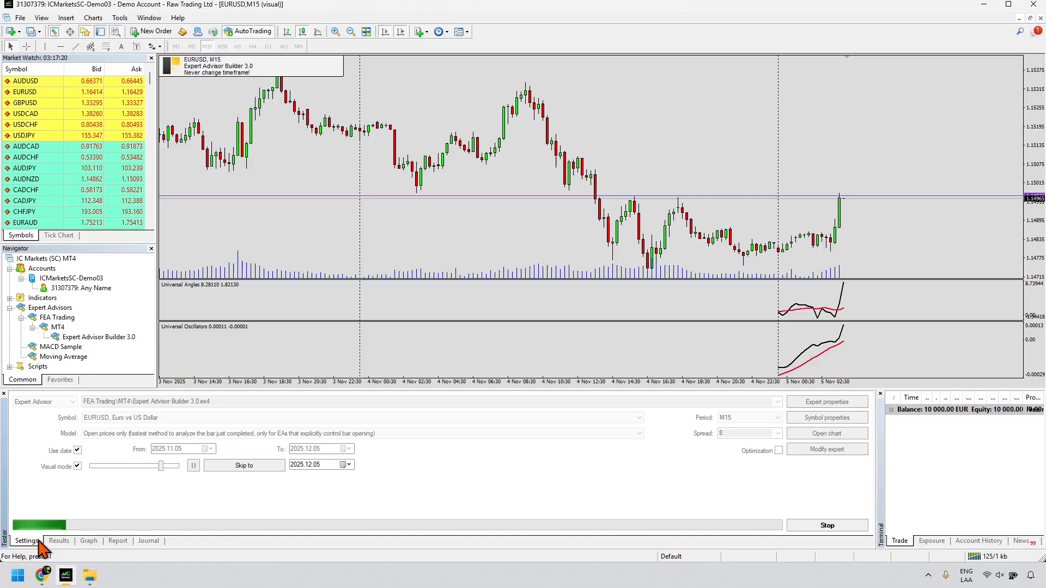
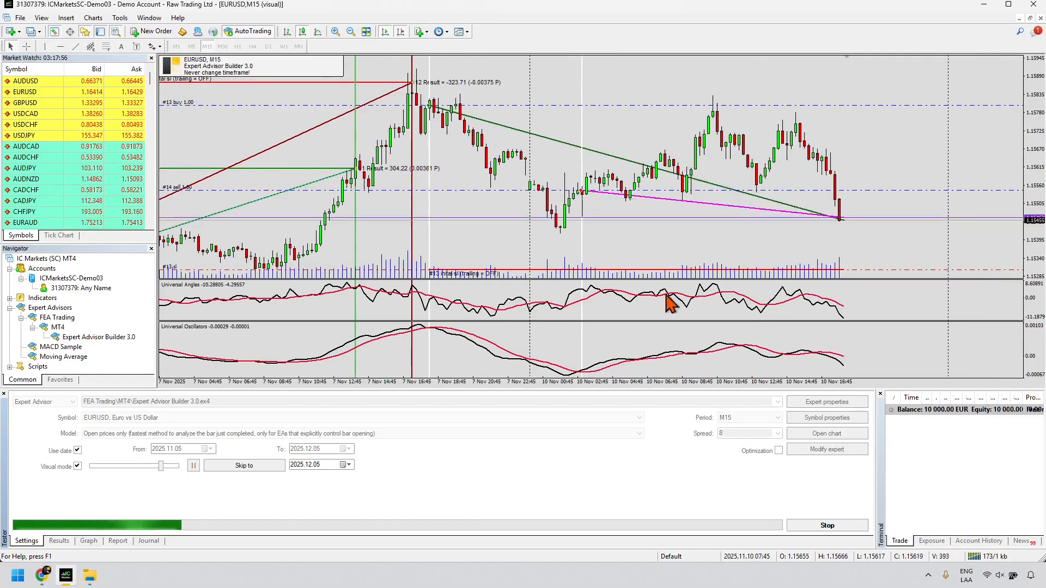
Step: Speed up the visual backtest playback and check the balance graph once the test finishes
drag(161, 466, 186, 468)
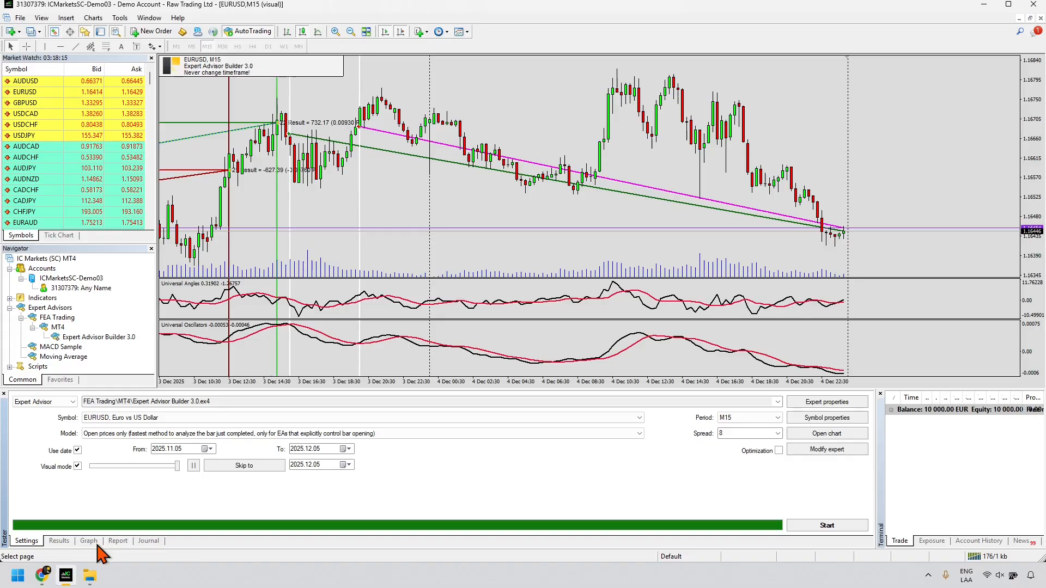
click(88, 541)
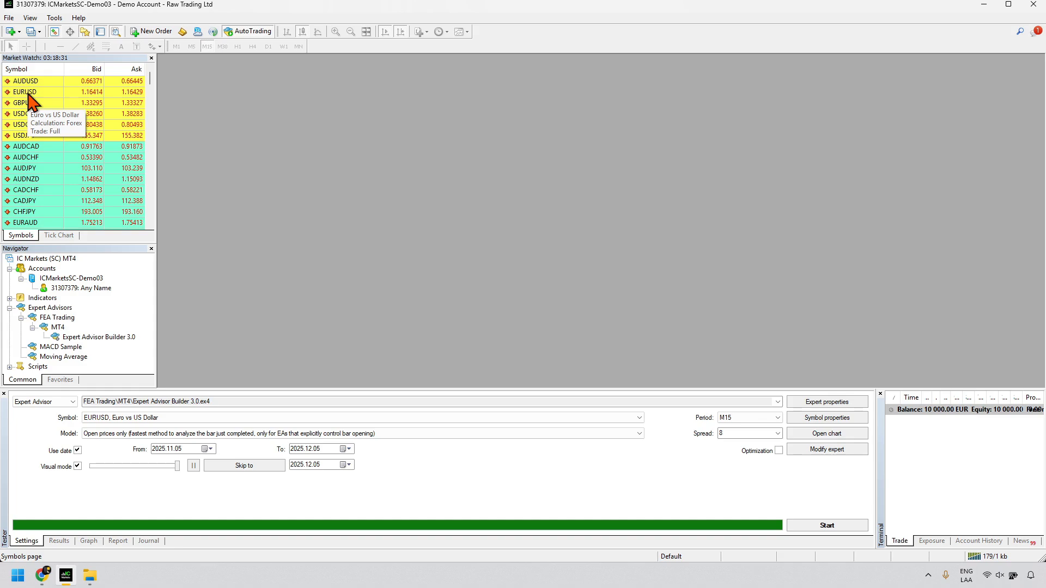
Step: Open a EURUSD chart, widen the Terminal to the Experts log, and attach Expert Advisor Builder 3.0
drag(27, 94, 217, 108)
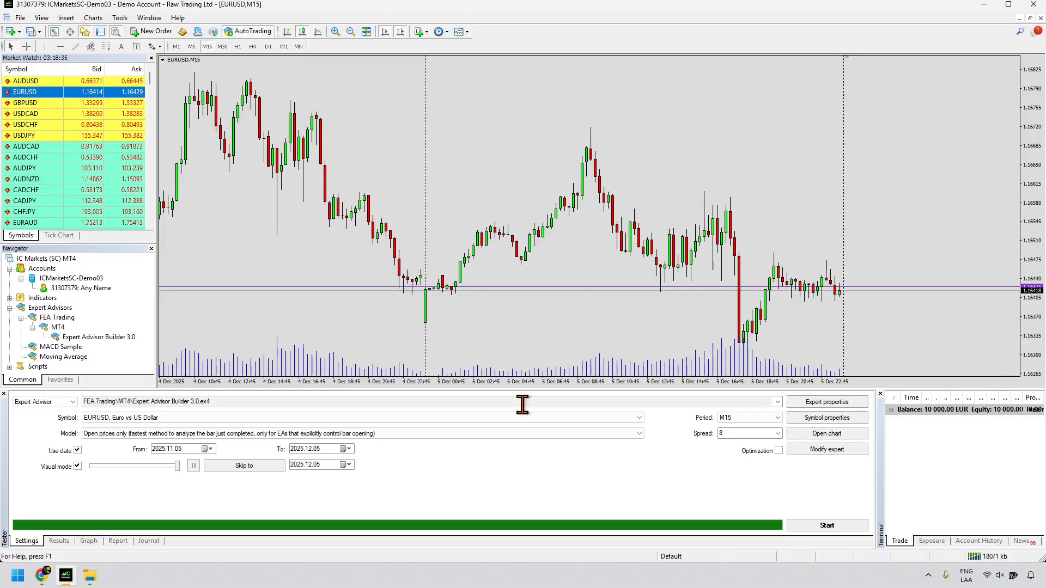
drag(875, 468, 157, 468)
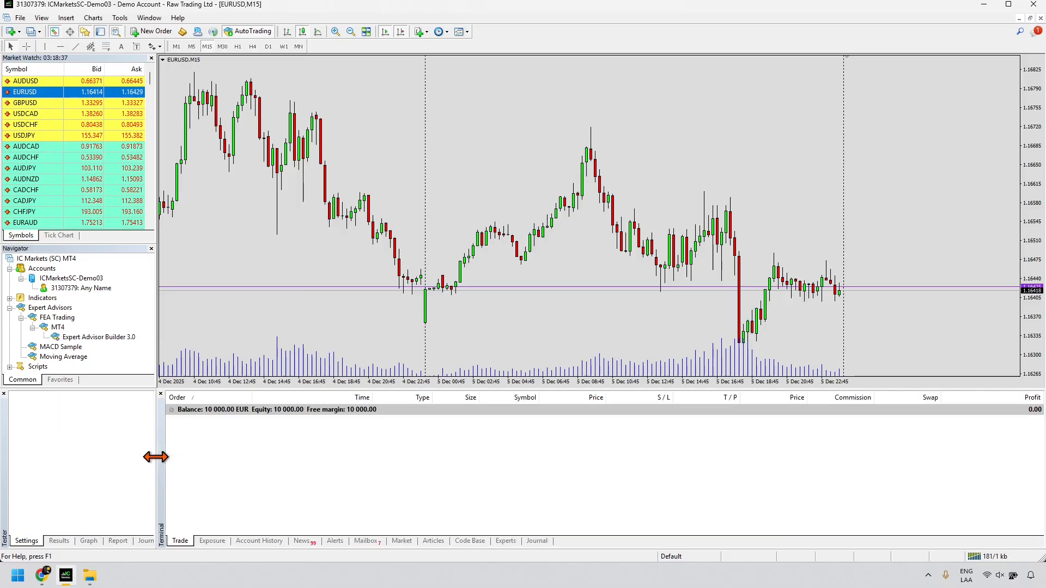
click(500, 541)
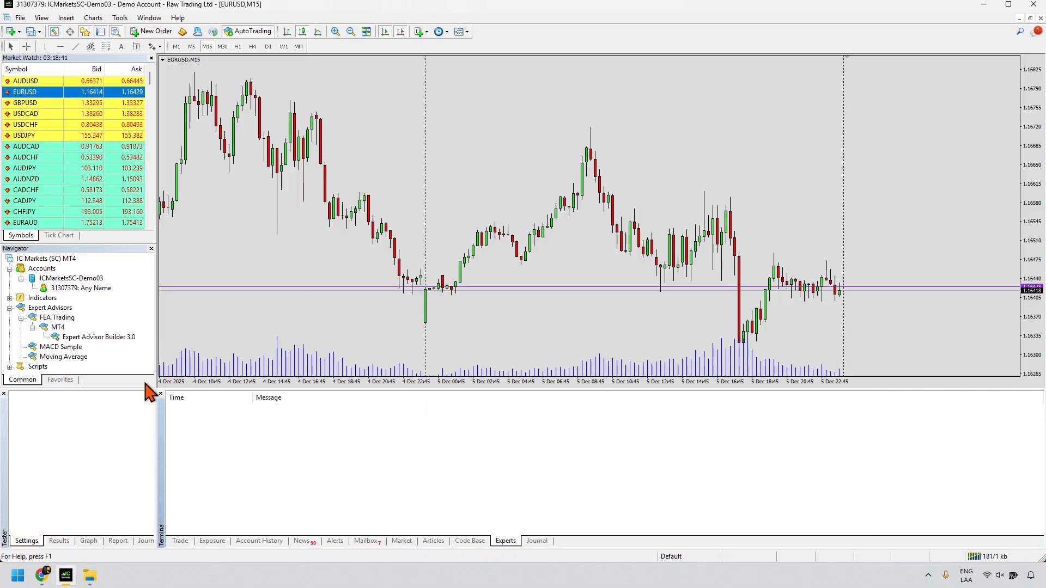
click(115, 338)
drag(114, 339, 322, 289)
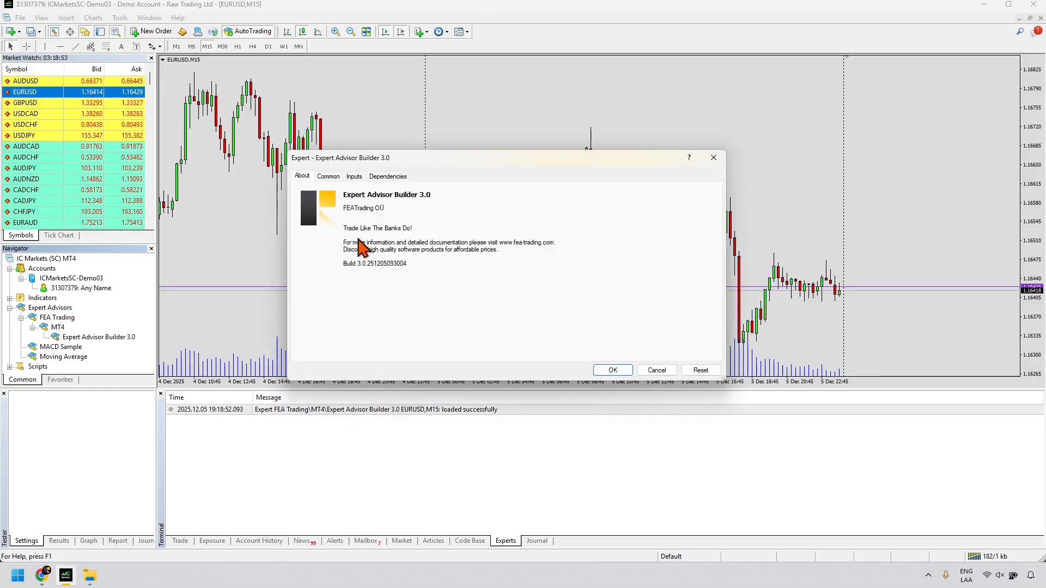
Step: Review the advisor's Common and Inputs settings, including the profile folder path, and accept them
click(331, 177)
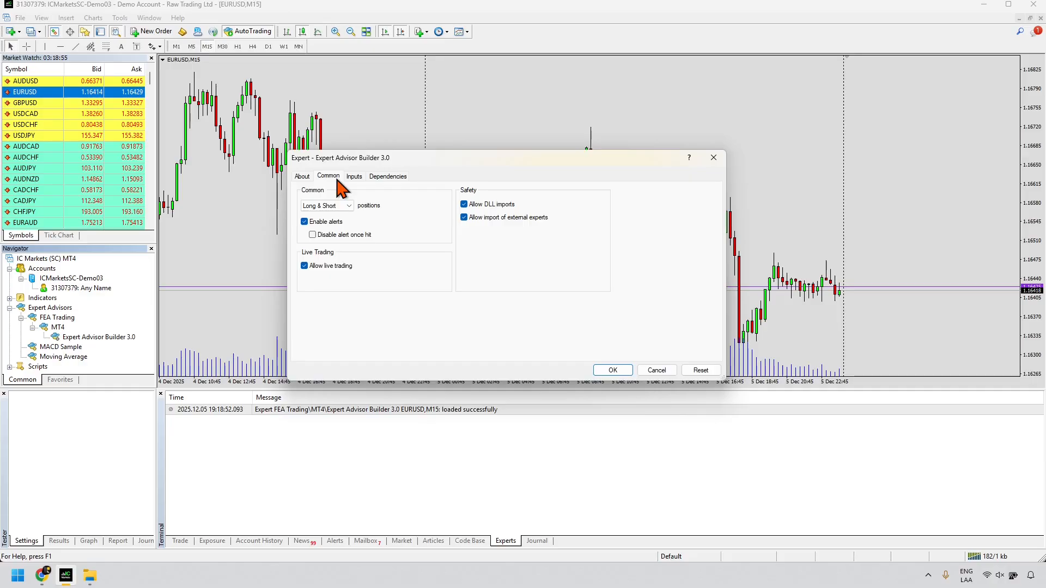
click(355, 177)
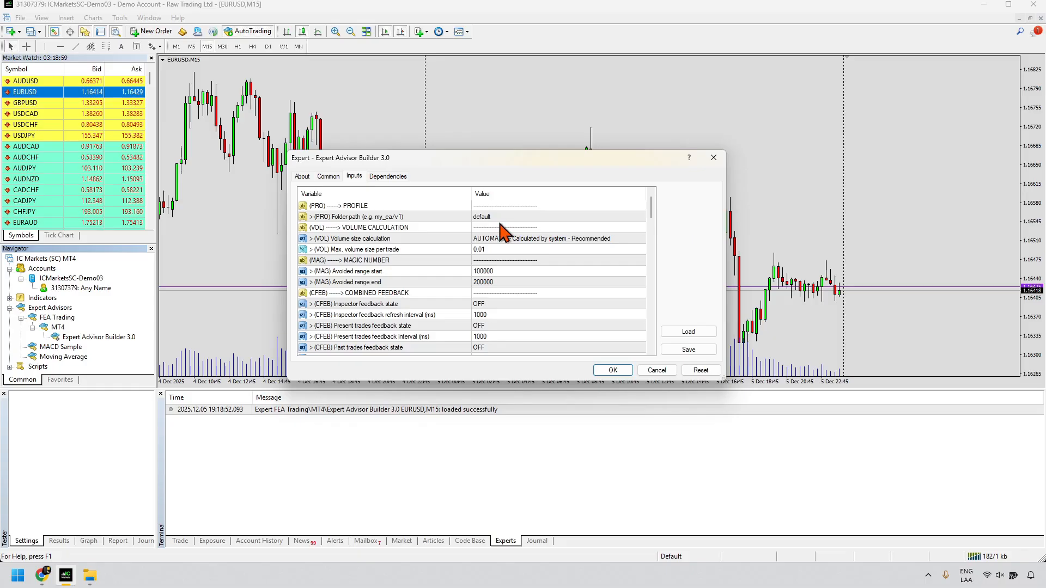
scroll(512, 272, down, 8)
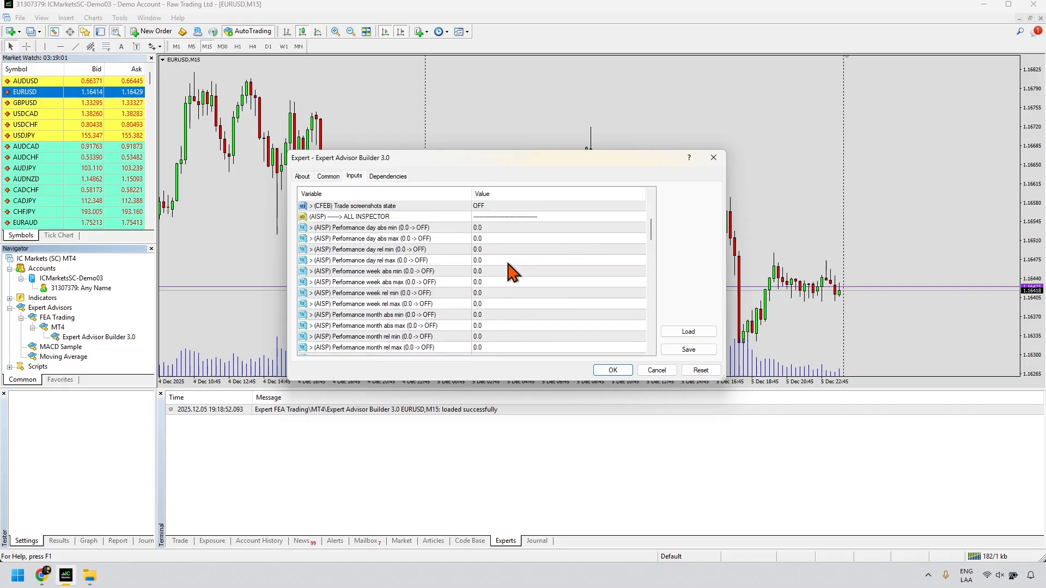
scroll(512, 272, down, 12)
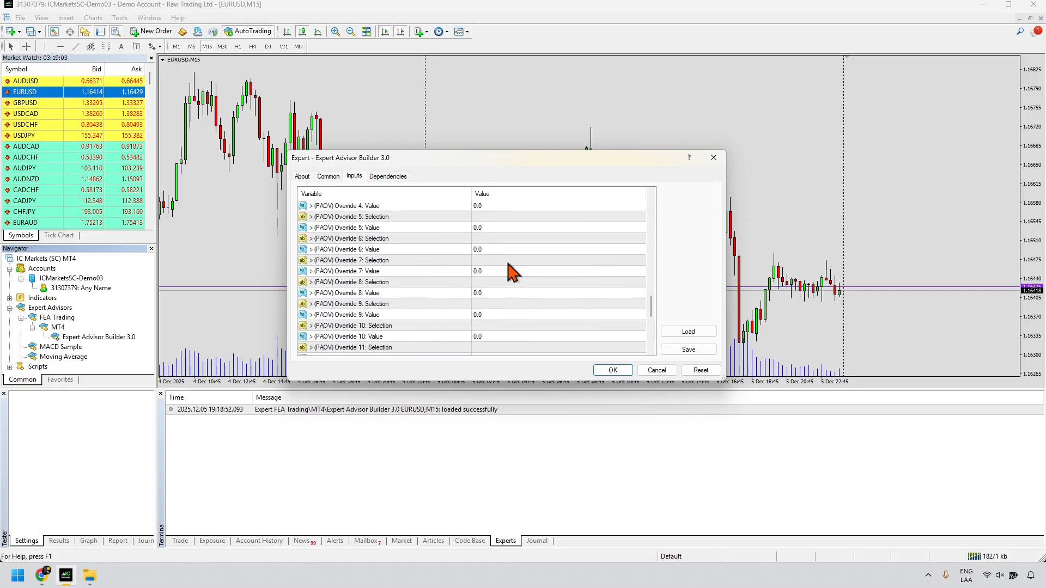
scroll(512, 272, up, 10)
scroll(512, 272, up, 10)
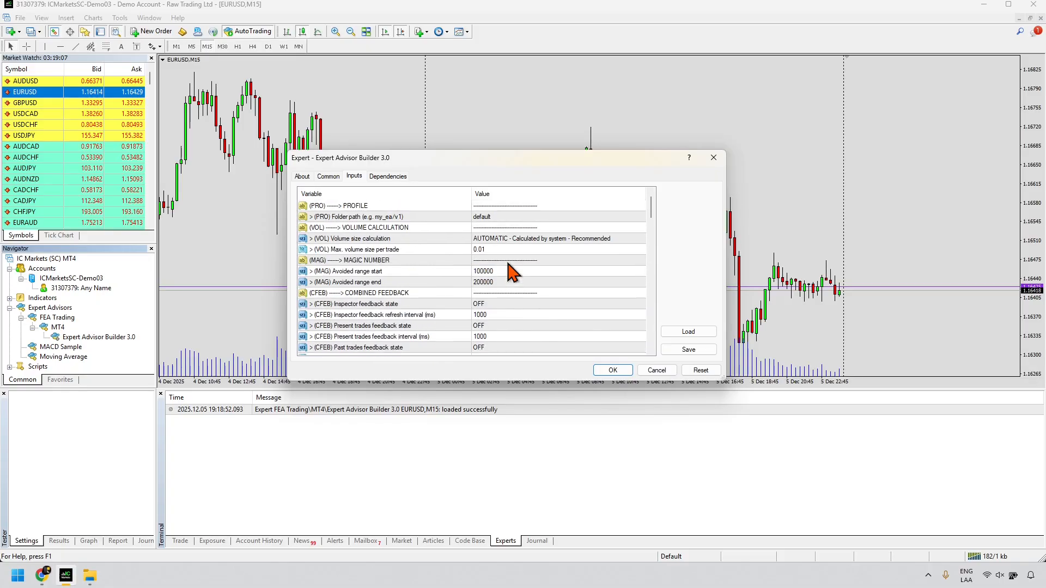
click(520, 221)
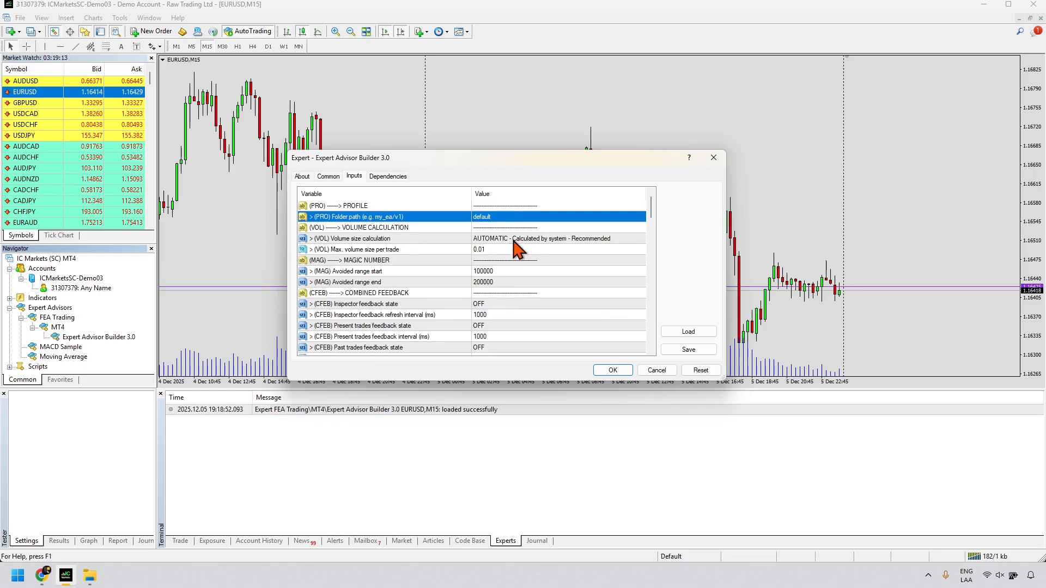
click(613, 370)
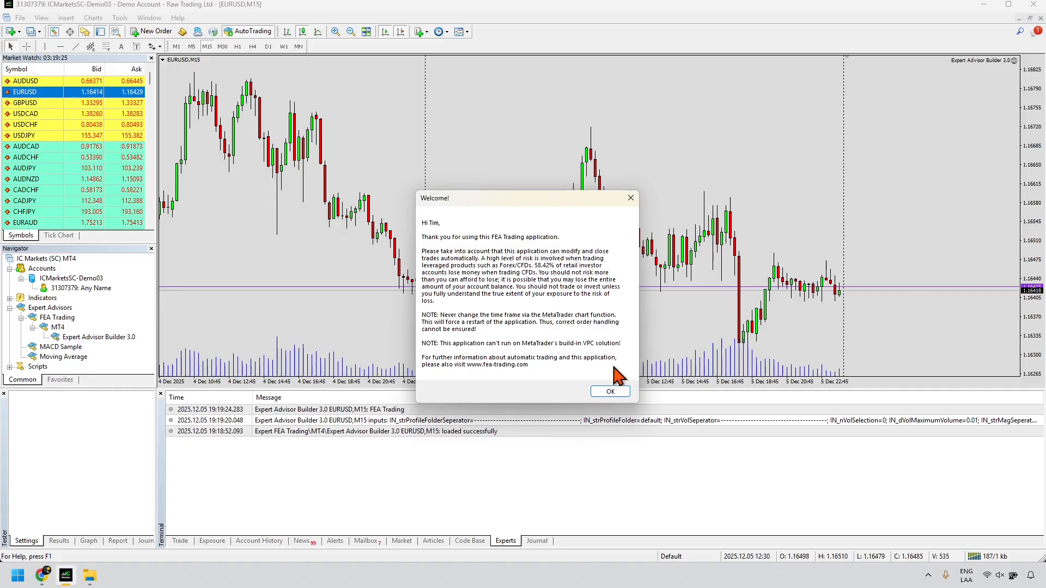
Step: Dismiss the FEA Trading welcome message so Module1234 and Module4321 register as ENABLED
click(610, 391)
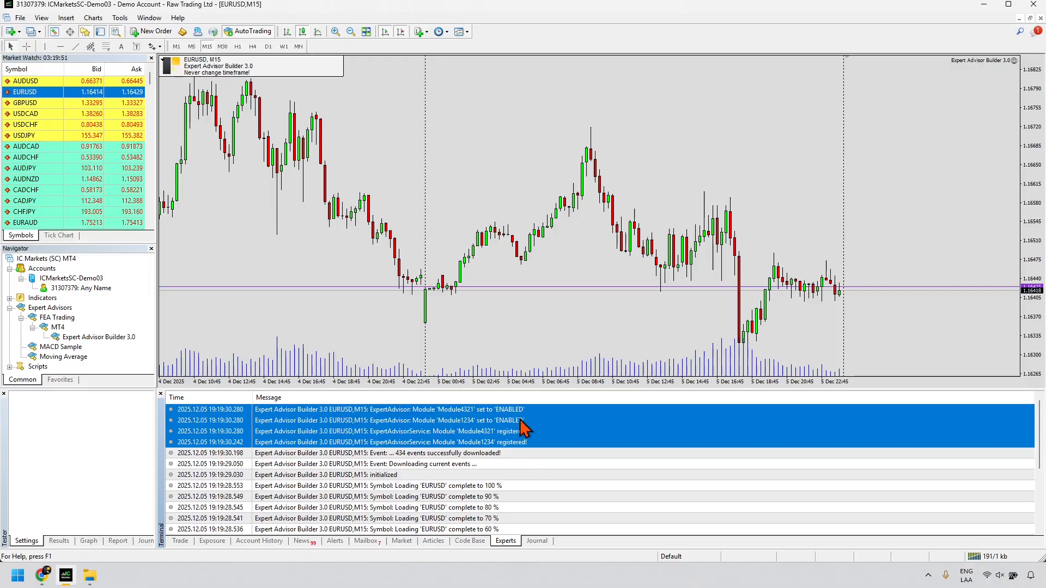
Step: Open Module1234 from the default\Configuration folder in Notepad++
mouse_move(90, 576)
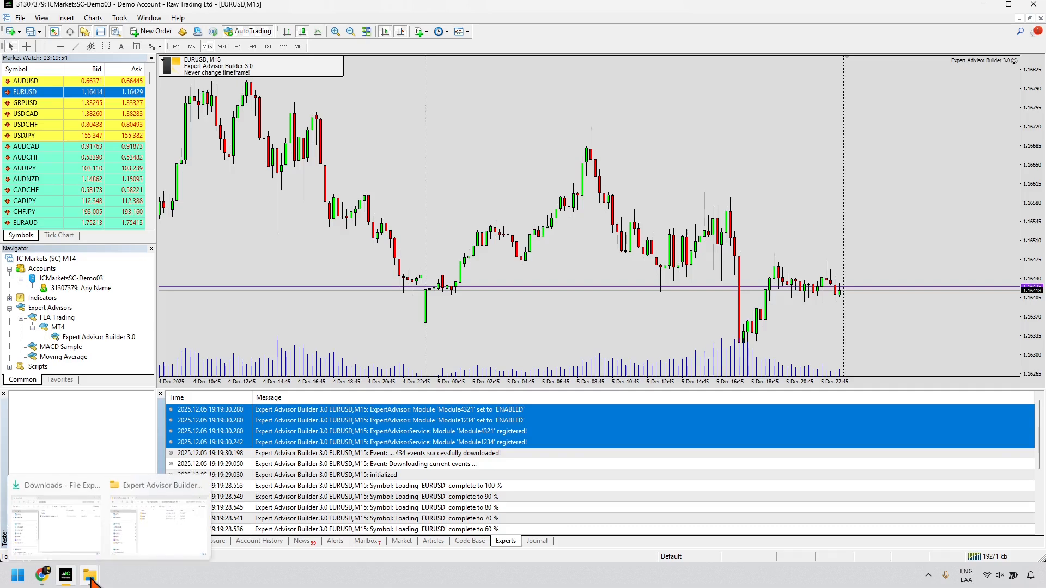
click(168, 479)
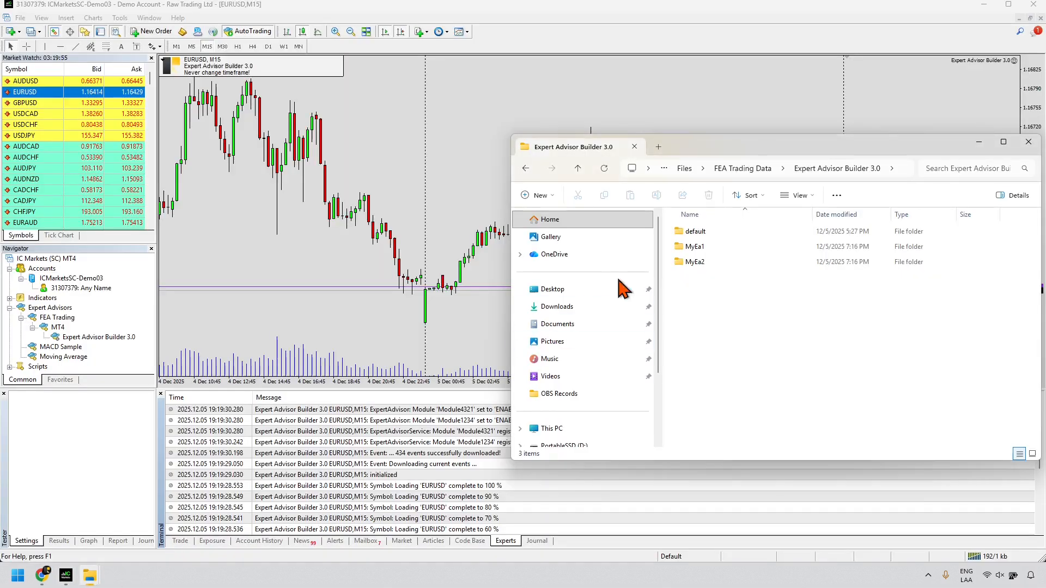
double_click(710, 233)
double_click(710, 234)
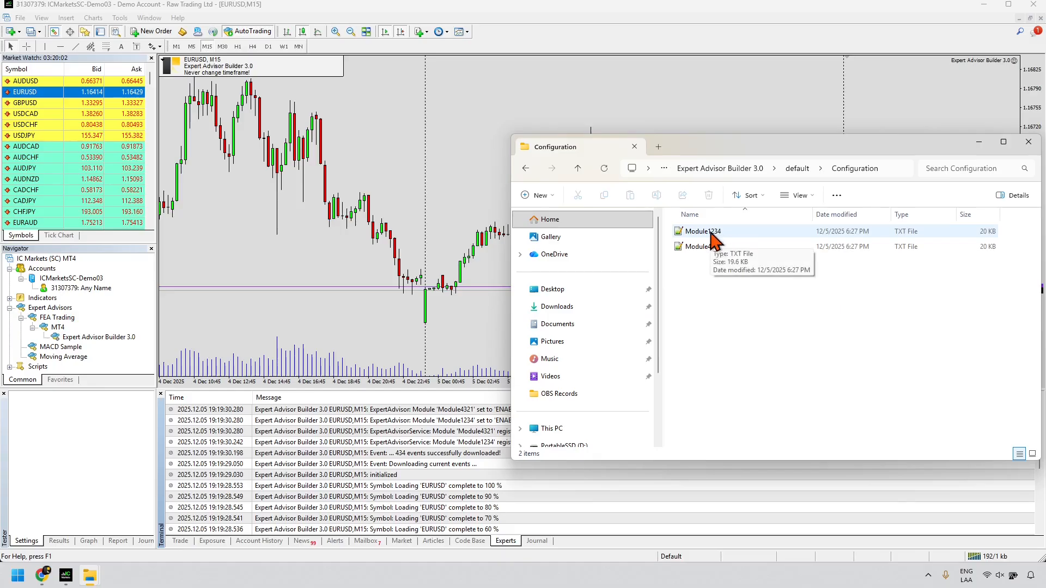
double_click(708, 232)
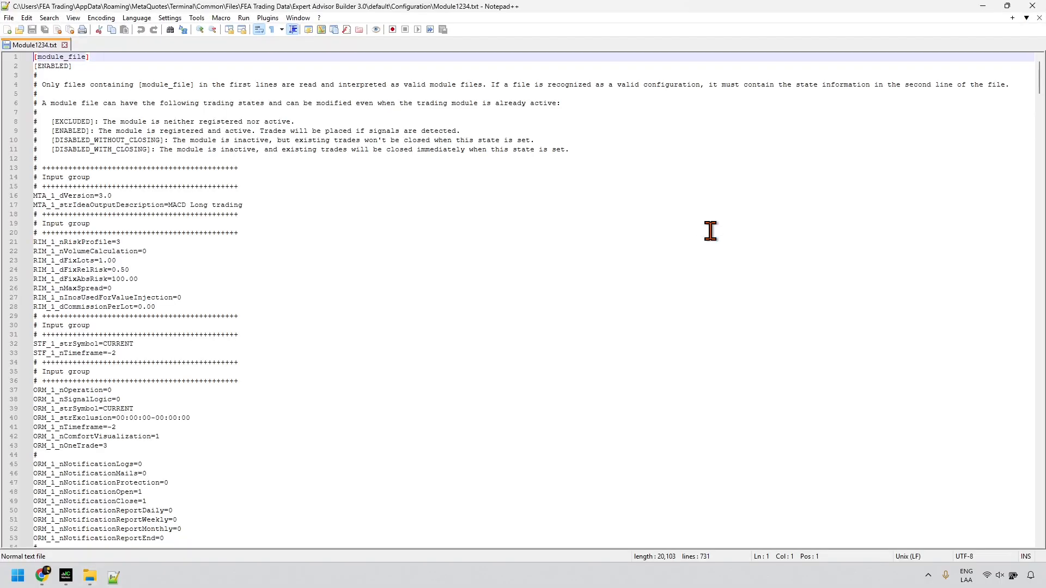
Step: Shrink the Notepad++ window and place it beside the MetaTrader chart
drag(497, 11, 644, 78)
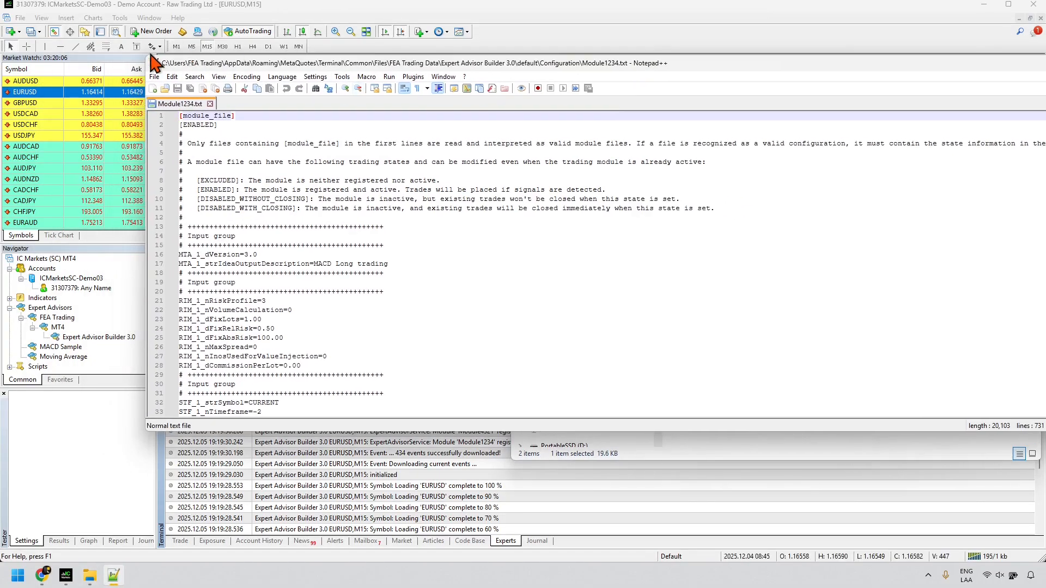
drag(146, 59, 762, 97)
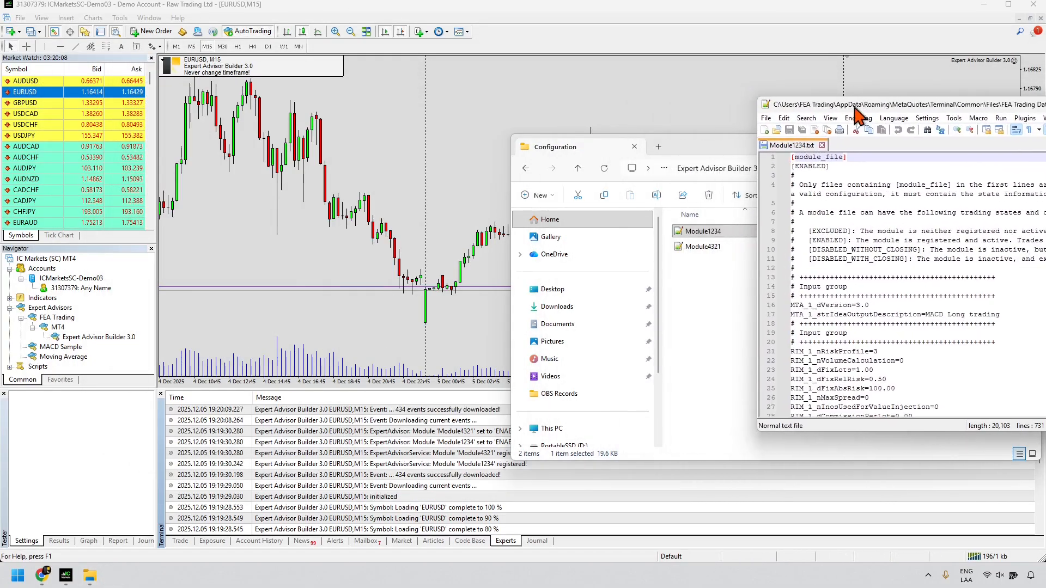
drag(866, 109, 515, 83)
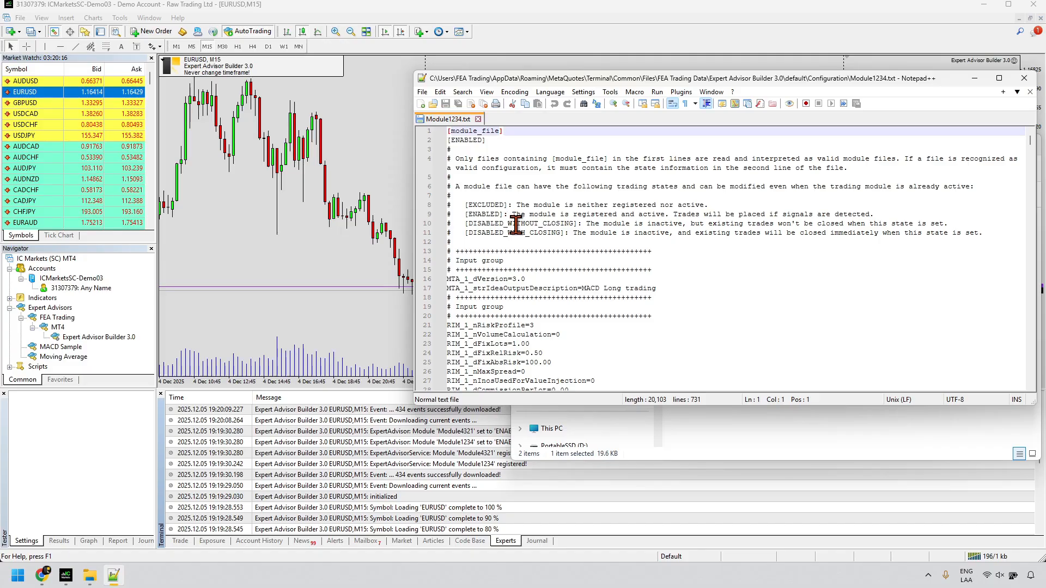
Step: Replace ENABLED on line 2 with DISABLED_WITHOUT_CLOSING copied from line 10, then return to MetaTrader
double_click(511, 223)
key(ctrl+c)
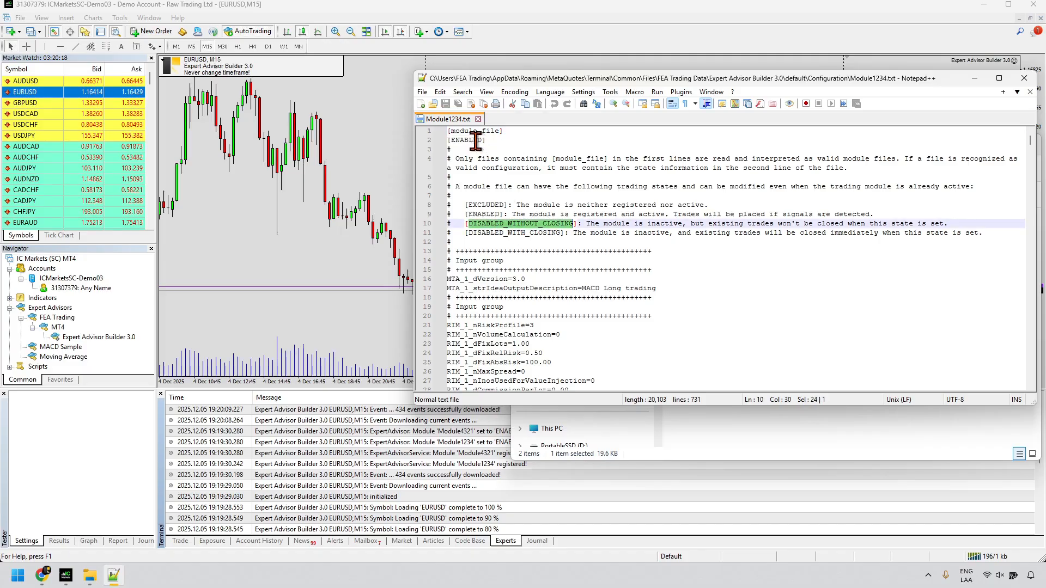
double_click(478, 140)
key(ctrl+v)
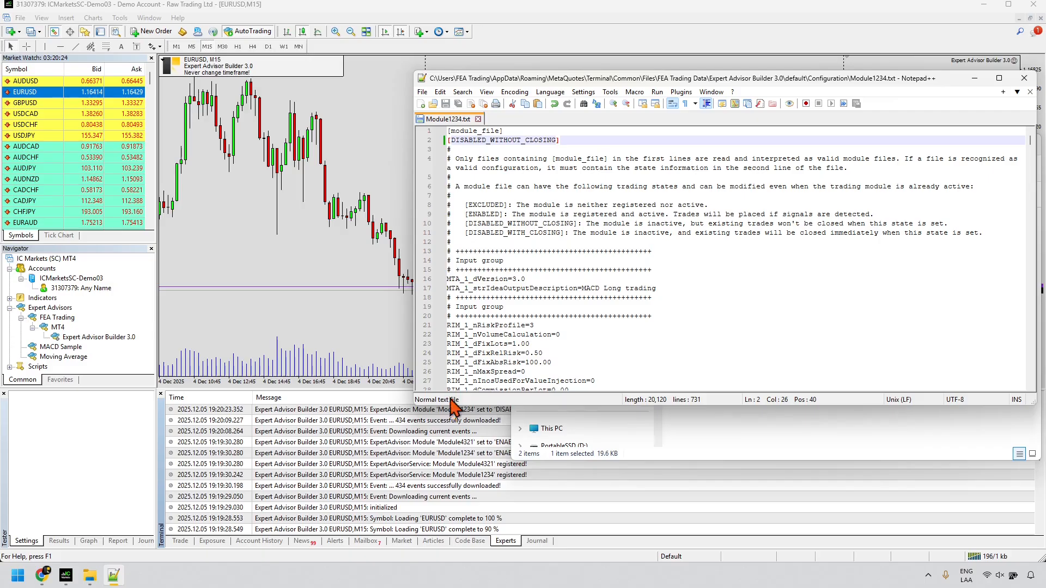
click(389, 413)
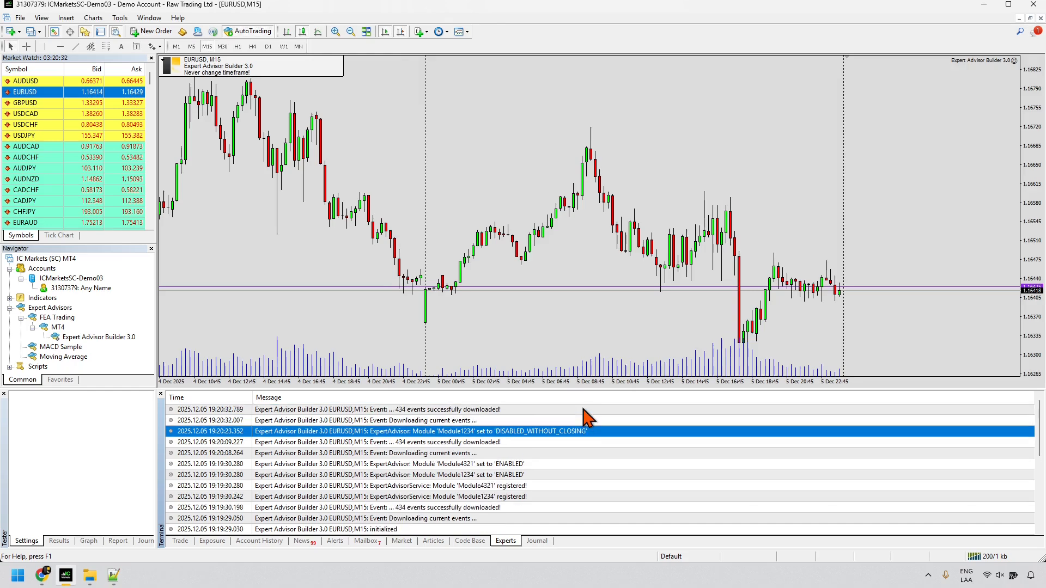
Step: Close the EURUSD chart and clear all messages from the Experts log
click(440, 413)
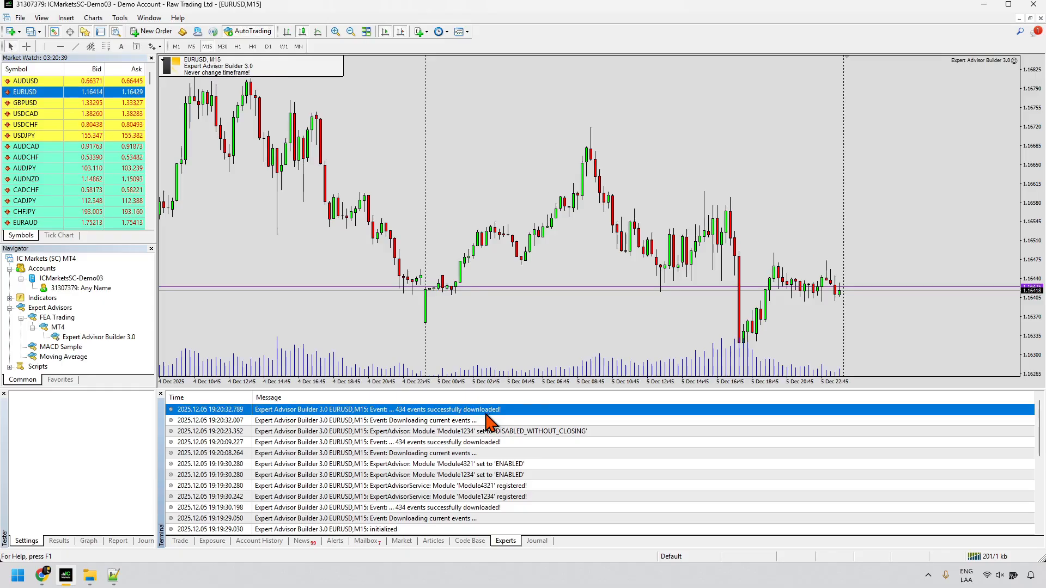
click(1040, 18)
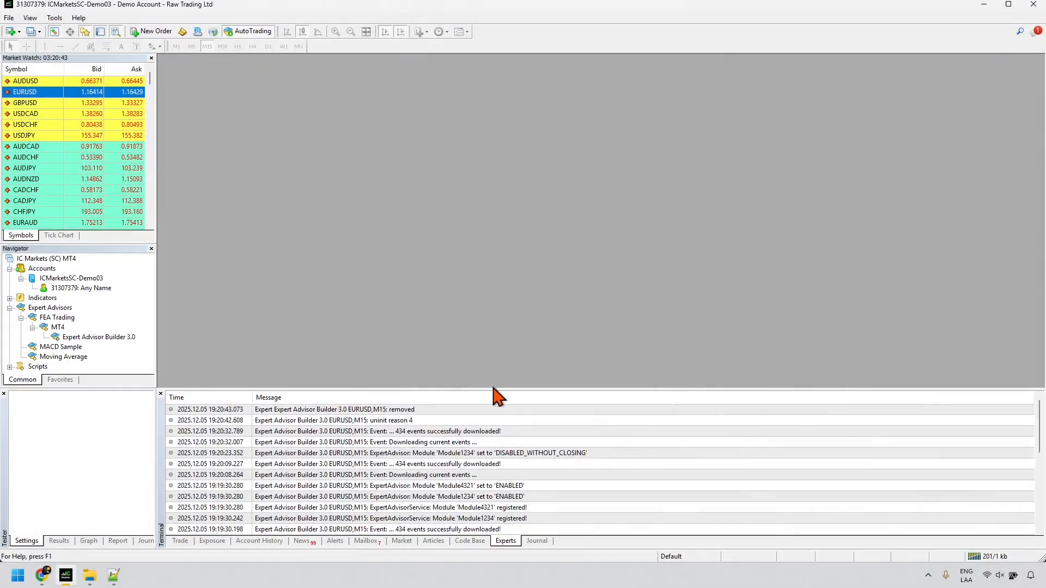
right_click(462, 414)
click(488, 459)
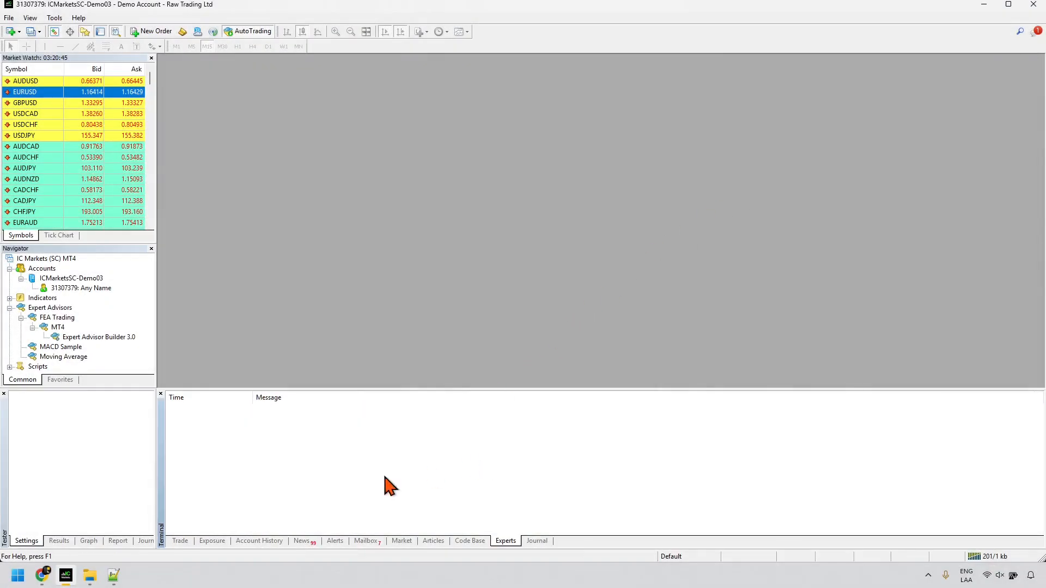
Step: Close the Module1234.txt editor and minimize MetaTrader 4 to reveal the Configuration folder
click(114, 576)
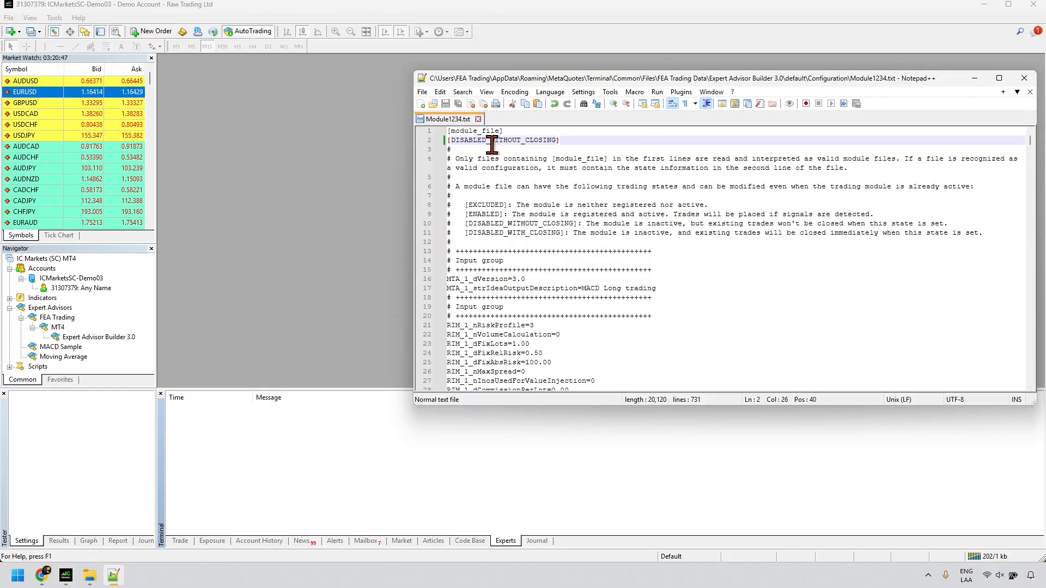
drag(714, 82, 647, 133)
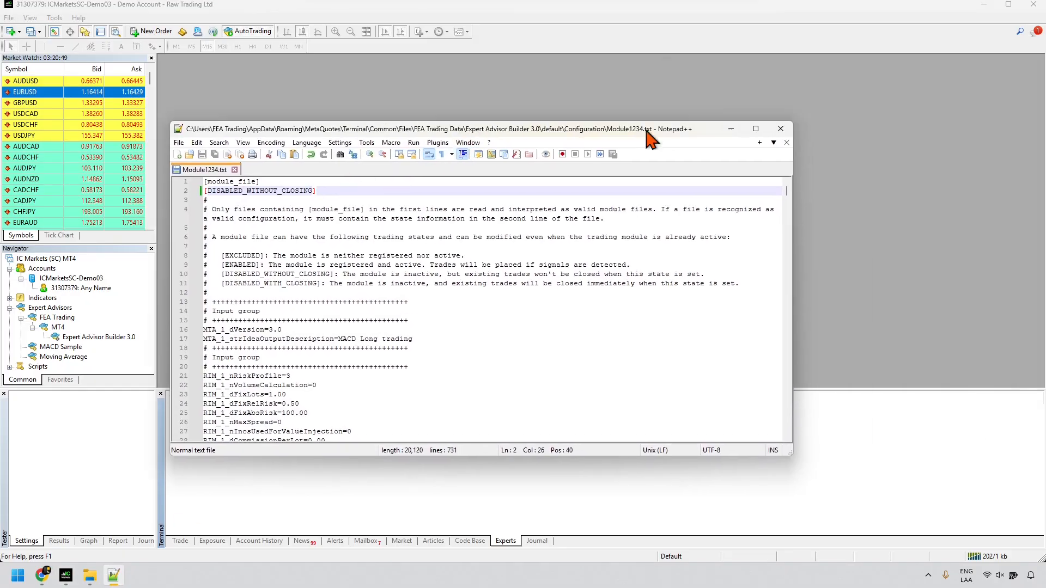
click(781, 128)
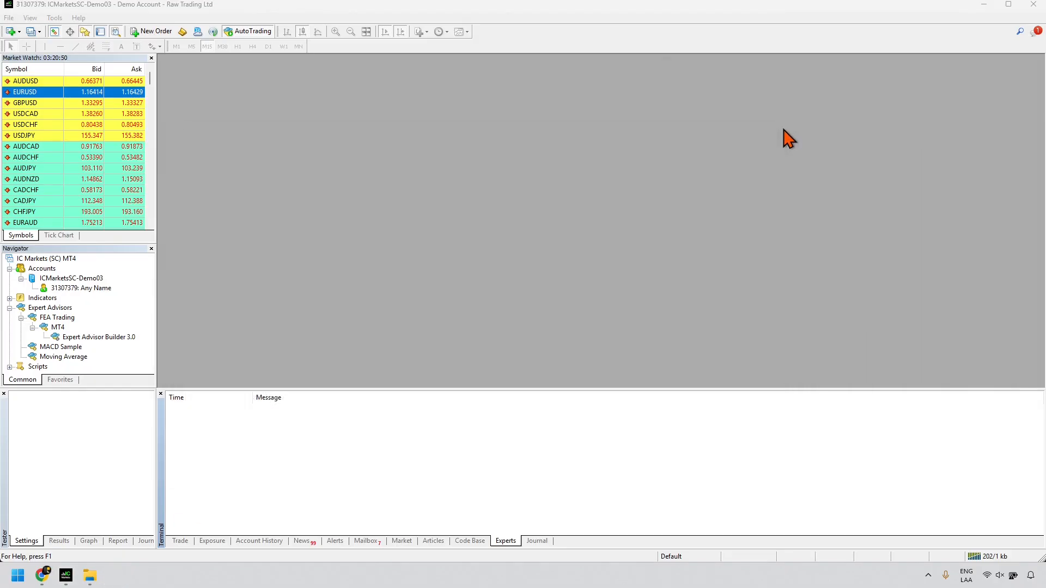
click(983, 6)
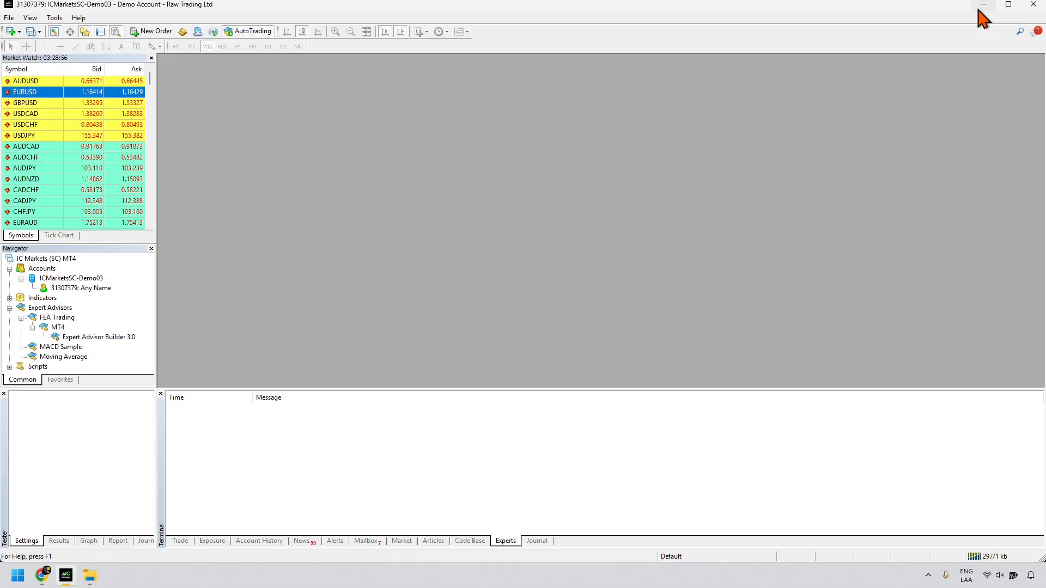
Step: Open Module1234, change line 76 ITP_1_dRiskRatio from 1.40 to 1.80, save and close it
click(981, 10)
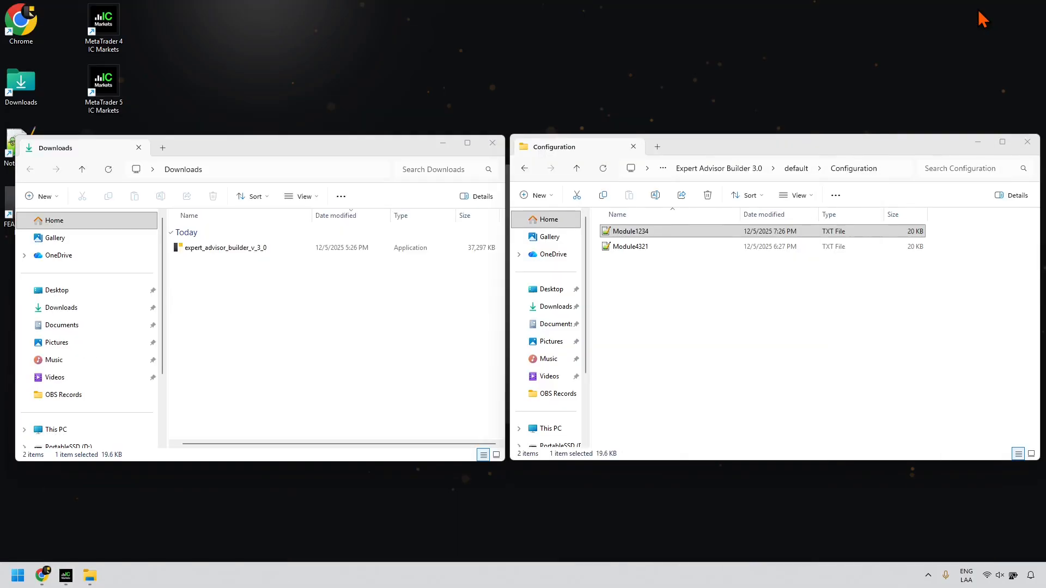
double_click(647, 234)
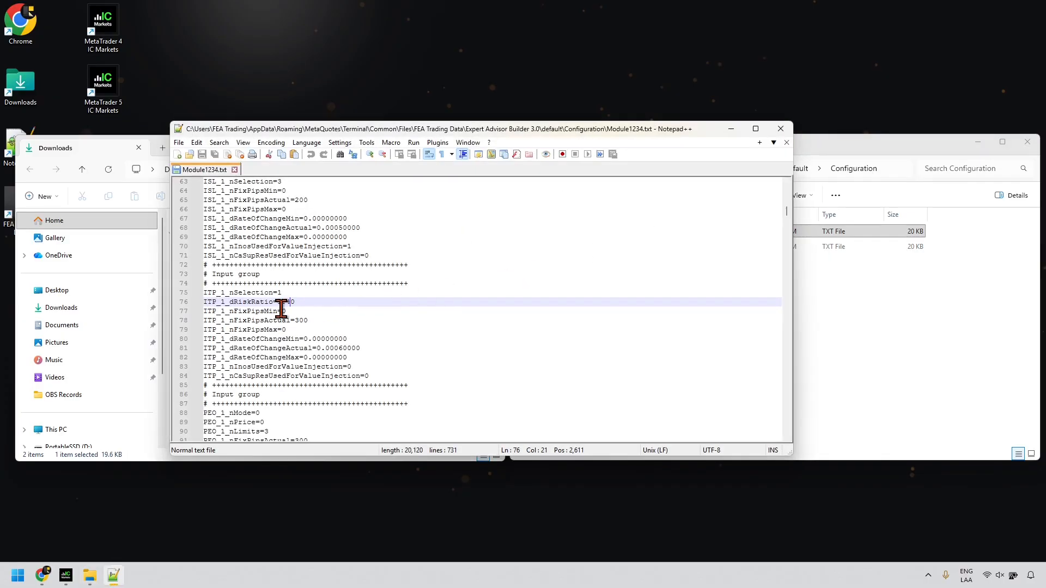
scroll(272, 308, up, 20)
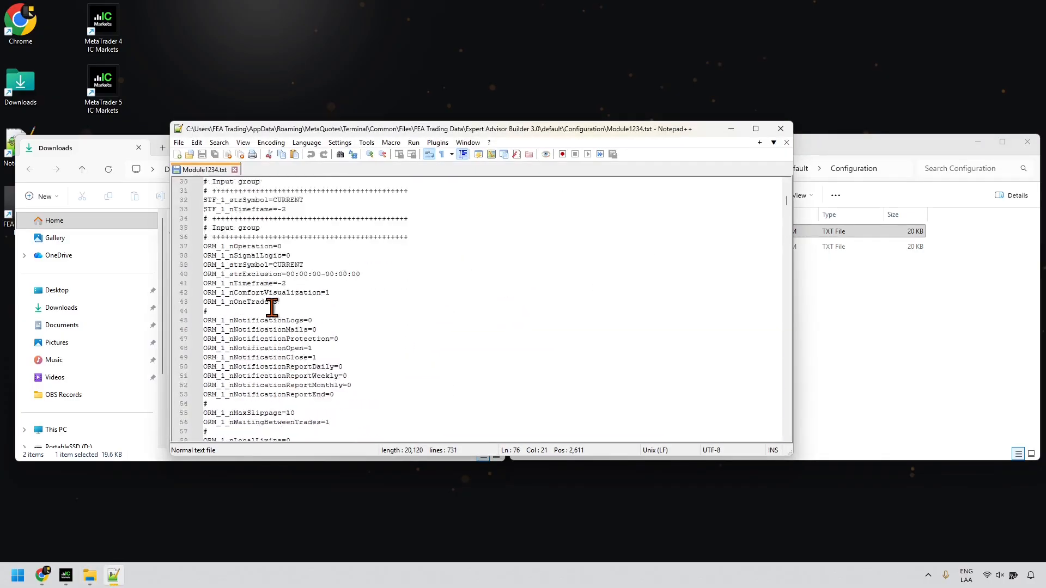
scroll(272, 308, down, 20)
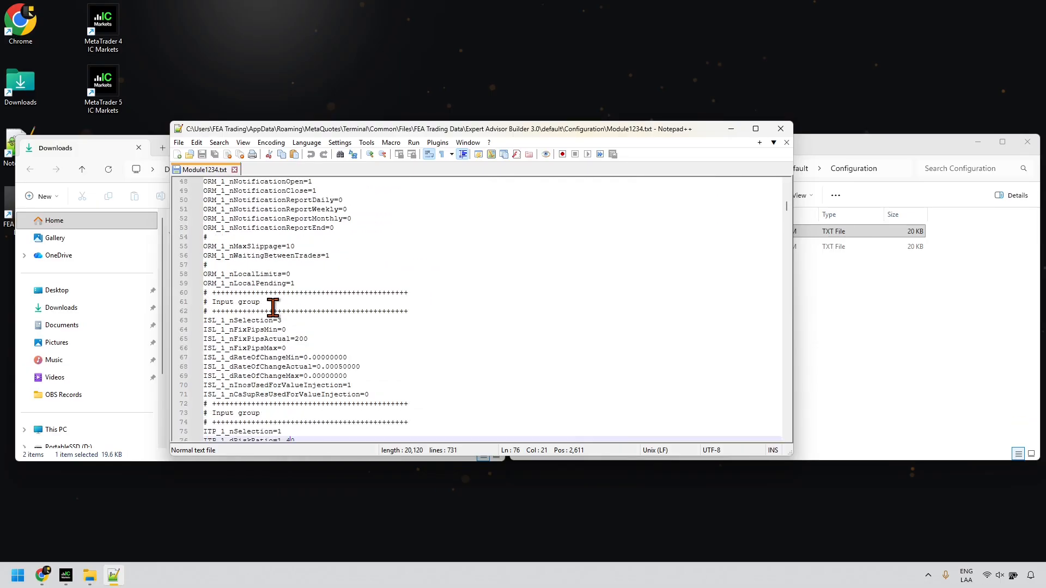
drag(295, 302, 202, 303)
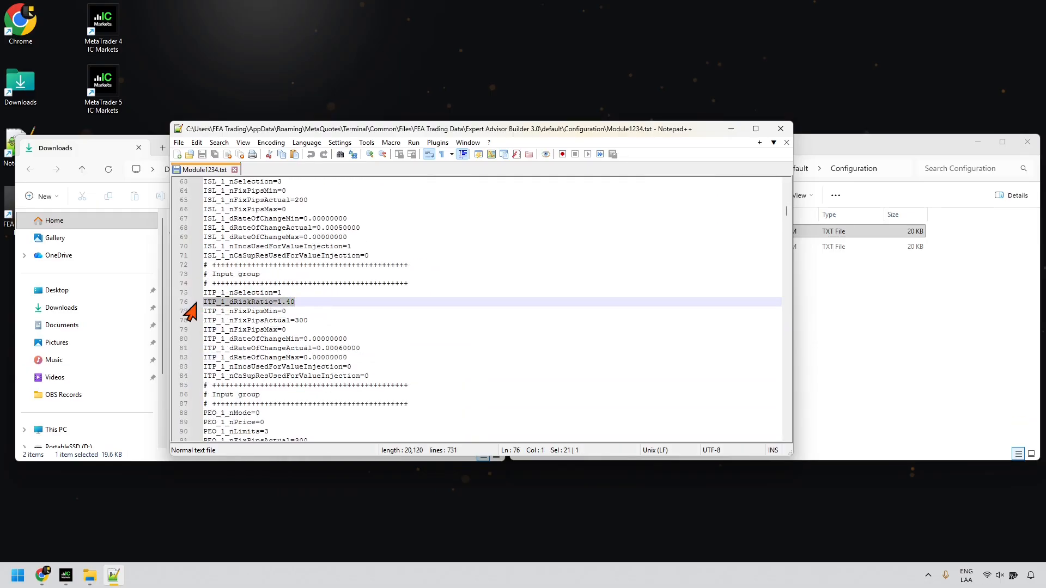
click(290, 303)
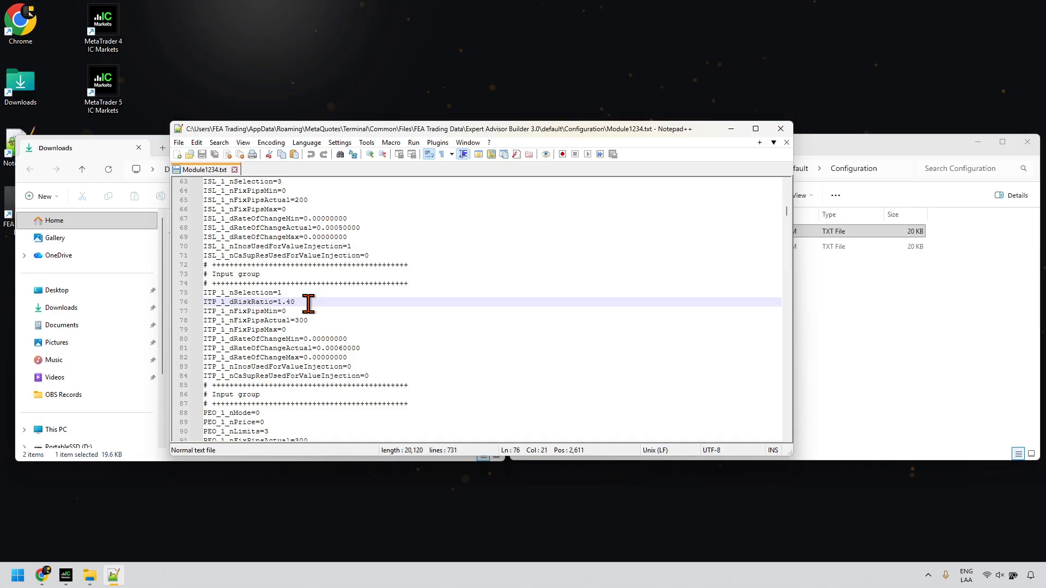
key(BackSpace)
text(8)
key(ctrl+s)
click(781, 129)
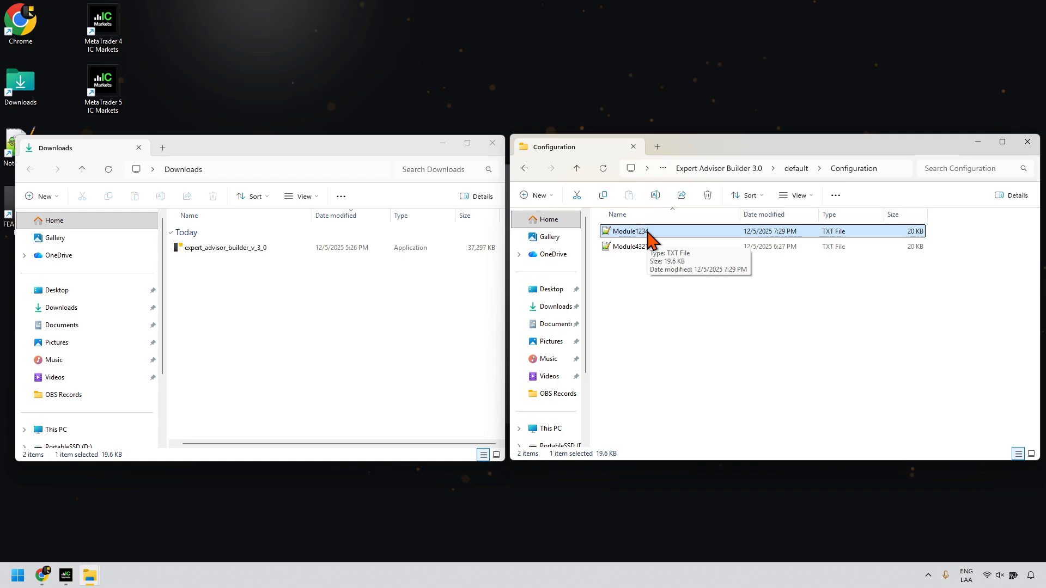
Step: Restore the Chrome builder page and place the Configuration folder window beside it
click(39, 576)
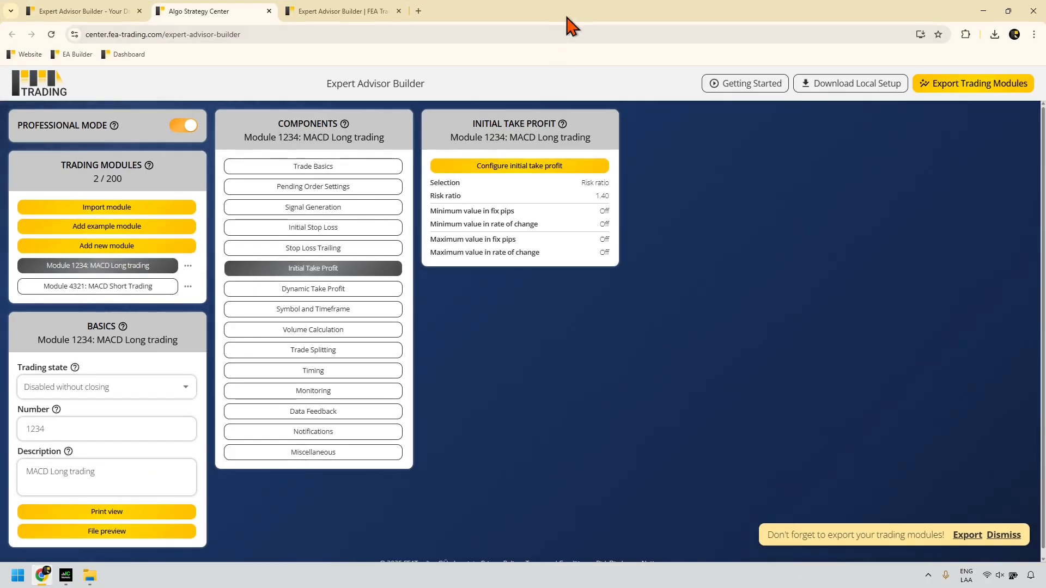
drag(567, 17, 479, 49)
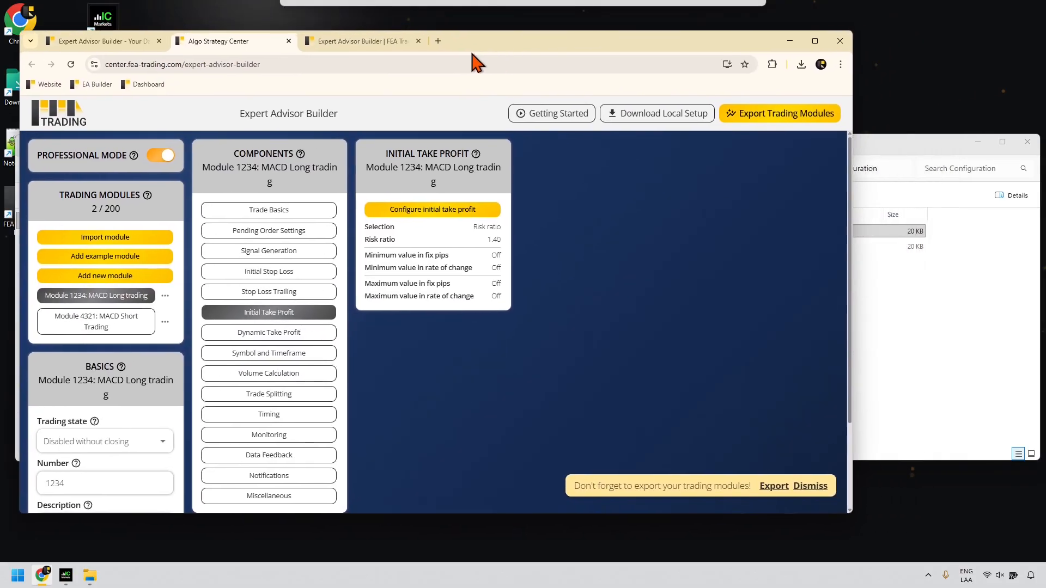
drag(868, 157, 901, 146)
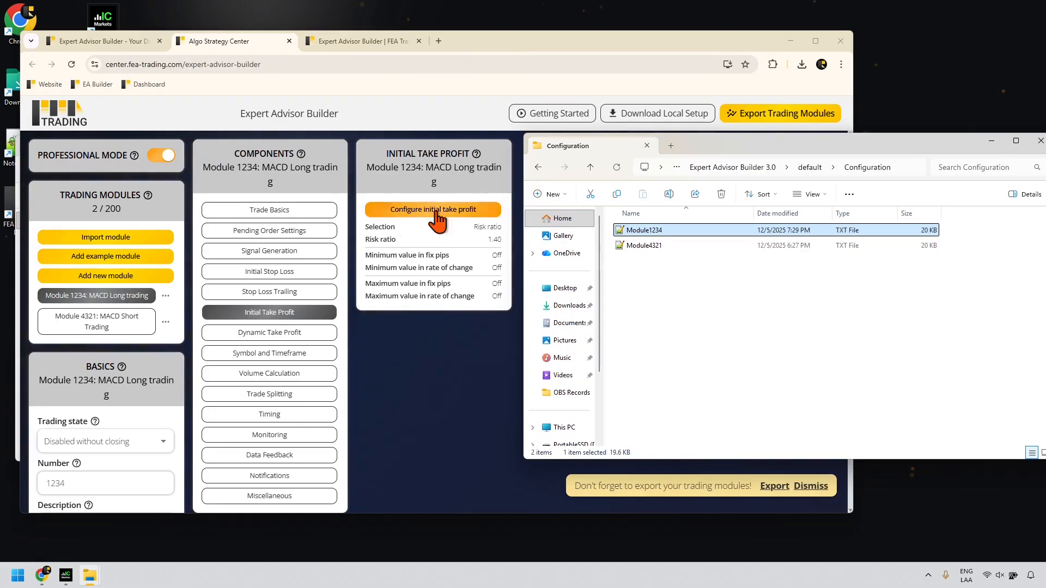
Step: Drag Module1234 from Explorer into the Import module drop zone and import the one module
click(109, 237)
click(903, 302)
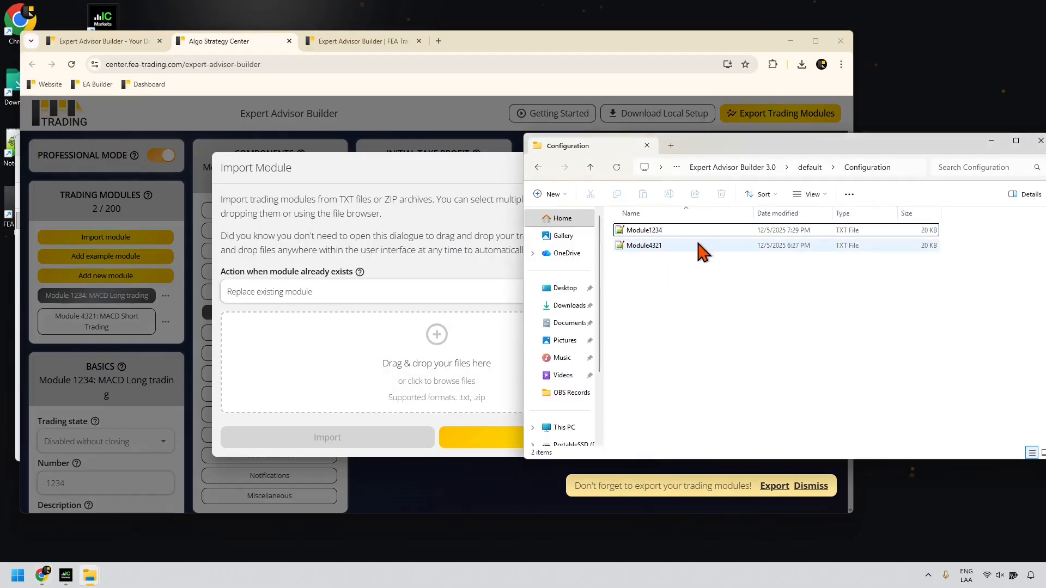
drag(645, 231, 436, 364)
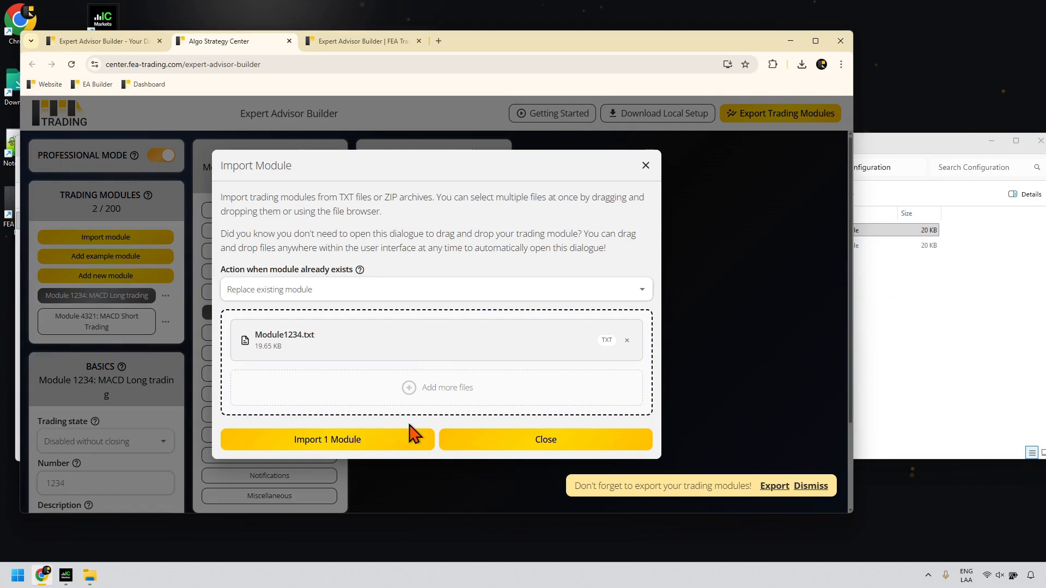
click(397, 443)
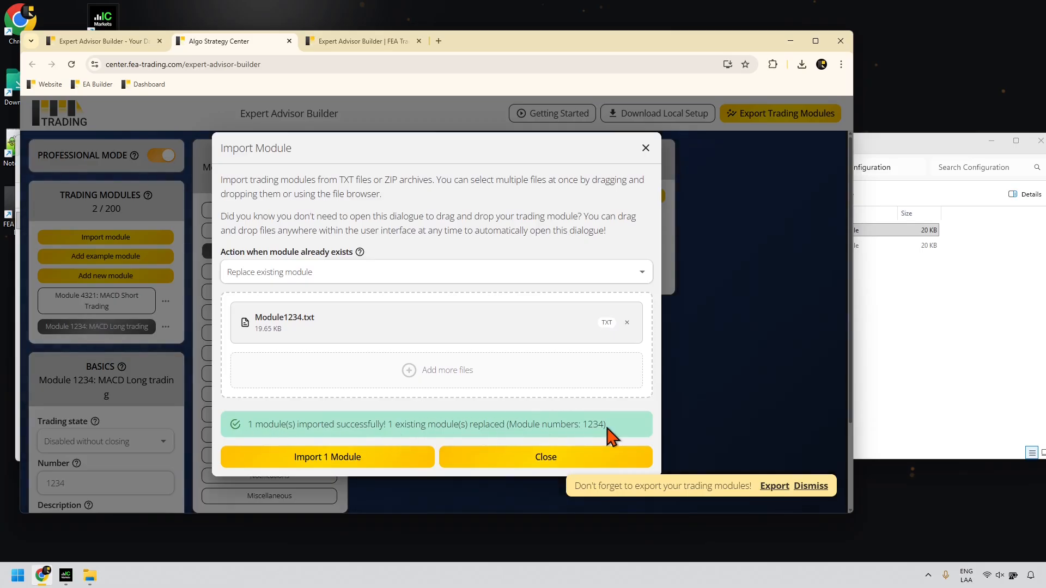
Step: Close the import dialog and export reminder, then view Module 1234's imported 1.80 take-profit risk ratio
click(489, 461)
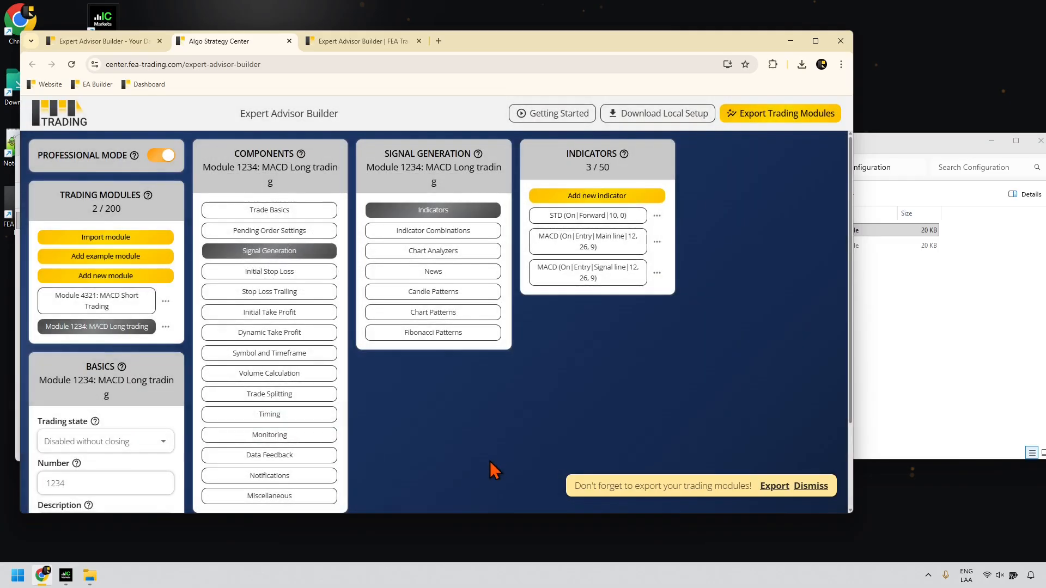
click(810, 487)
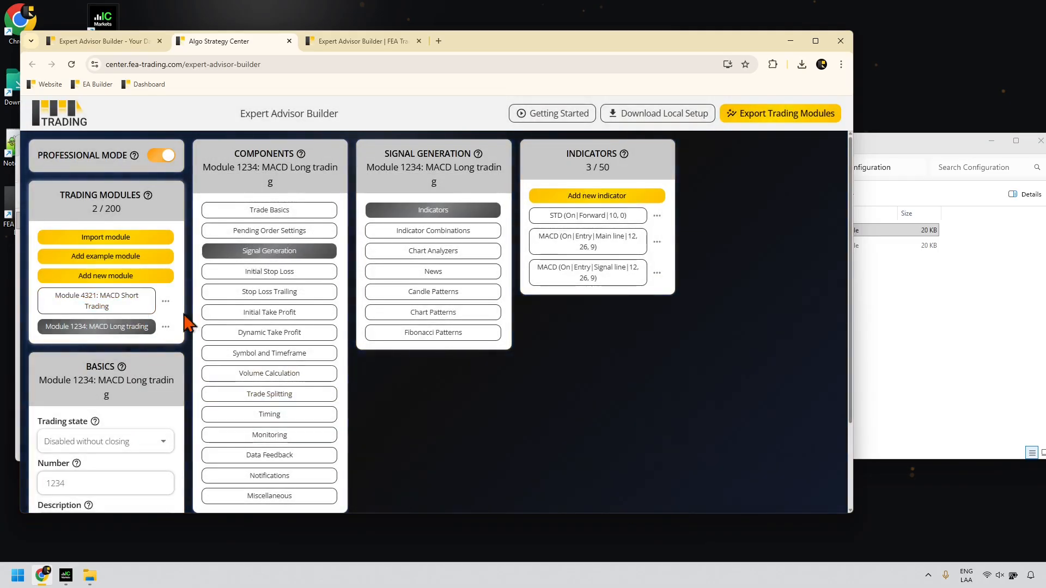
click(267, 312)
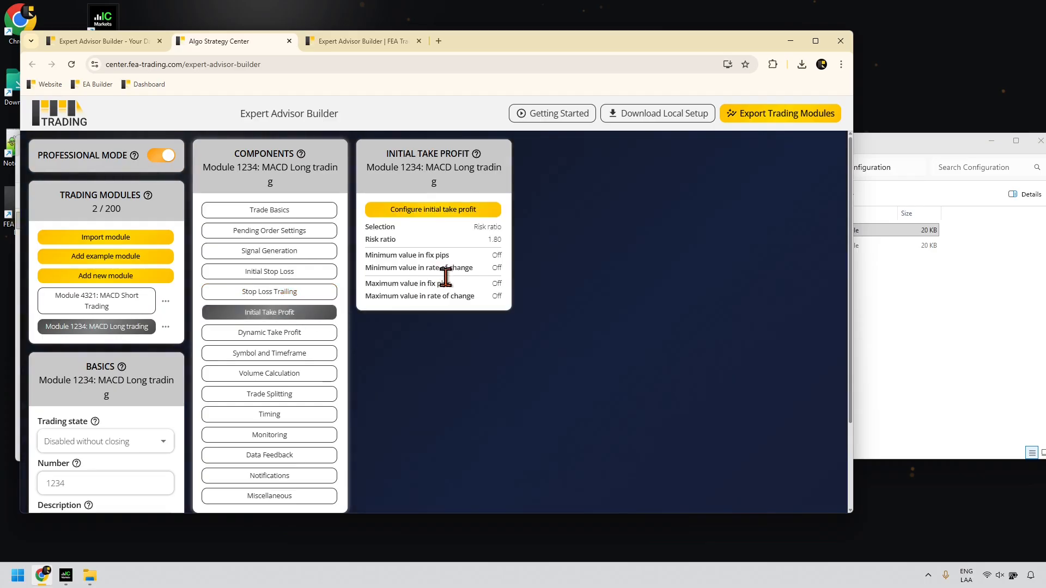
mouse_move(493, 240)
mouse_down()
mouse_move(355, 248)
mouse_move(392, 234)
mouse_move(496, 240)
mouse_up()
click(497, 241)
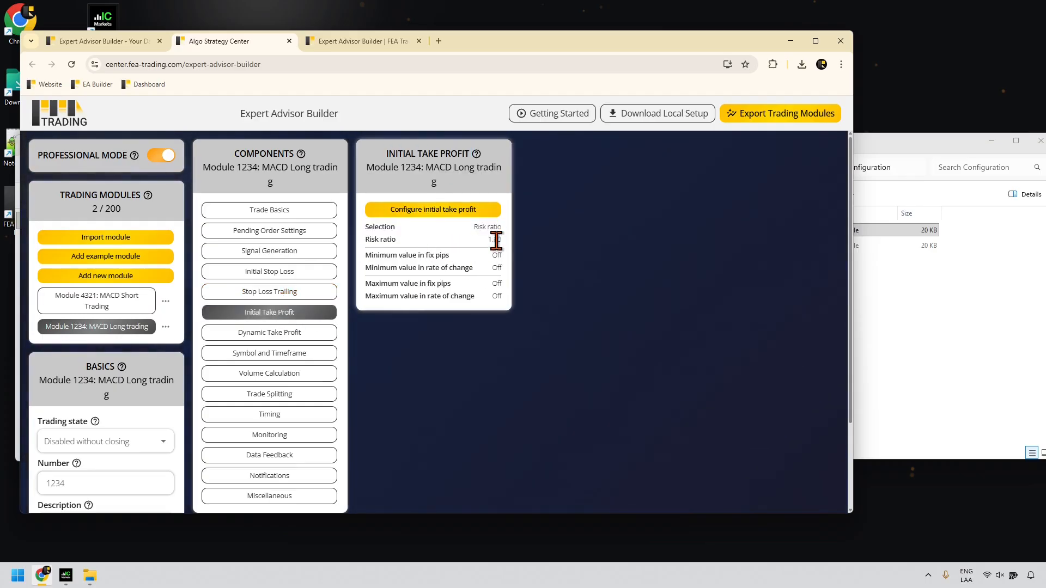
Step: Change Module 1234's initial take-profit risk ratio to 2.50, save it, and open the module's options
click(464, 213)
drag(235, 259, 240, 259)
text(2.50)
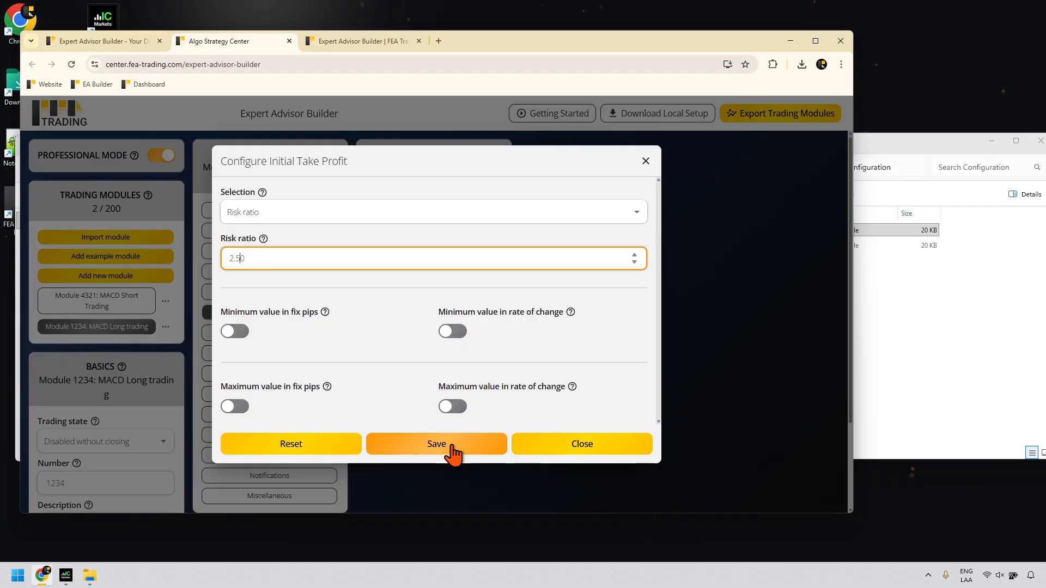
click(452, 450)
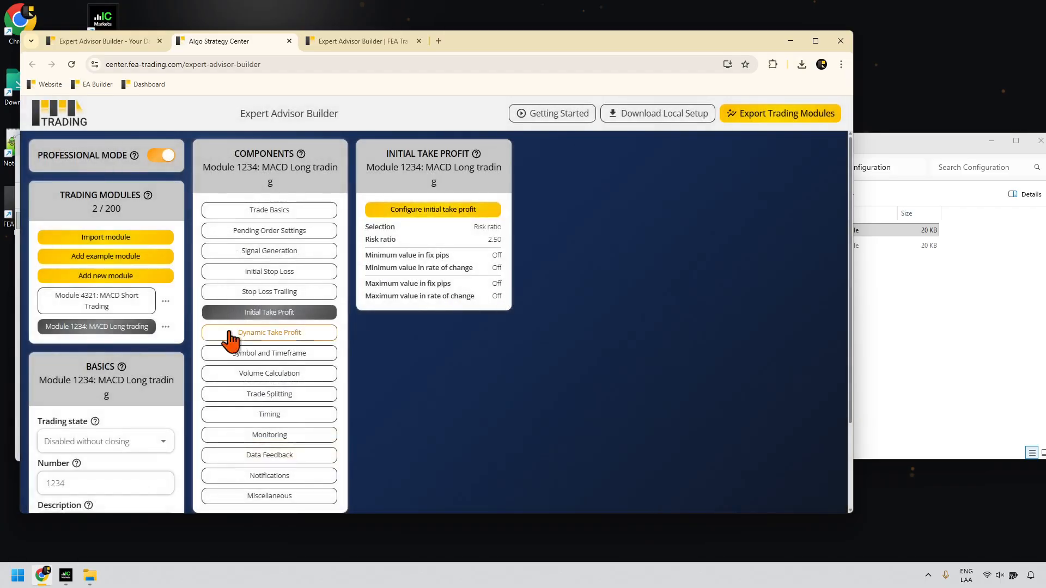
click(166, 328)
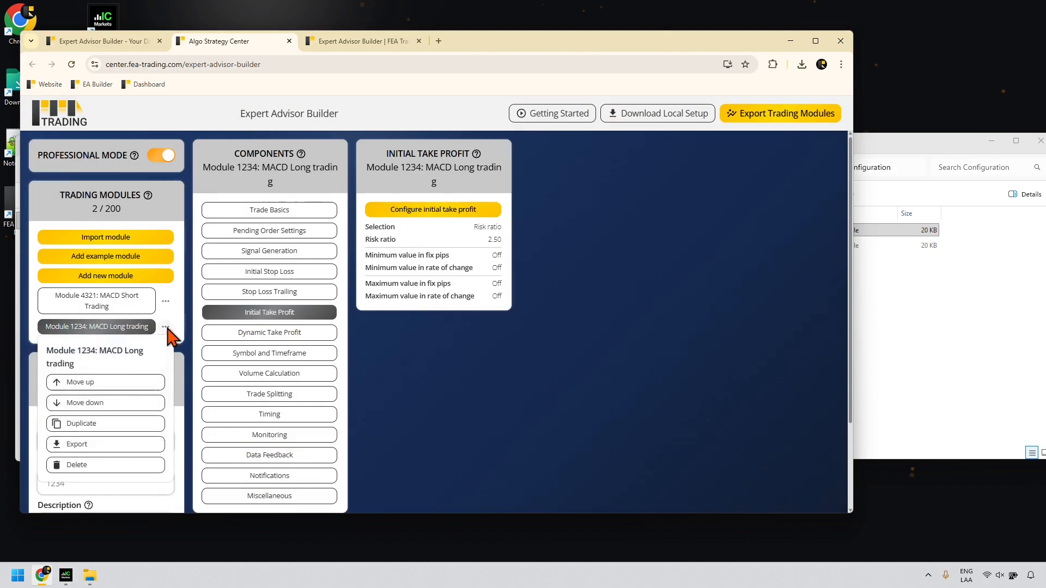
Step: Export Module 1234 as a file and close both Module1234 text files in Notepad++
click(89, 446)
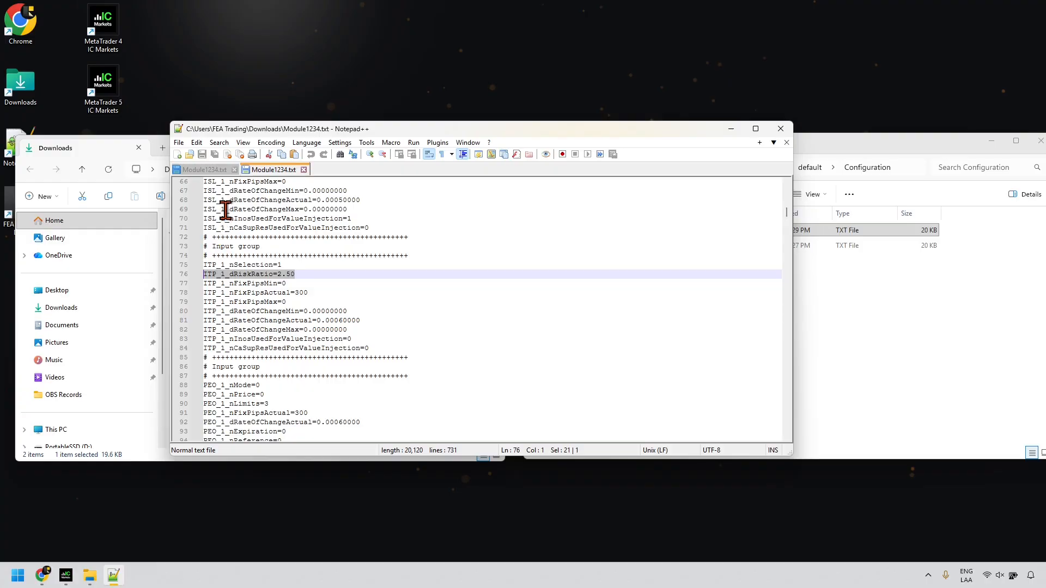
click(234, 169)
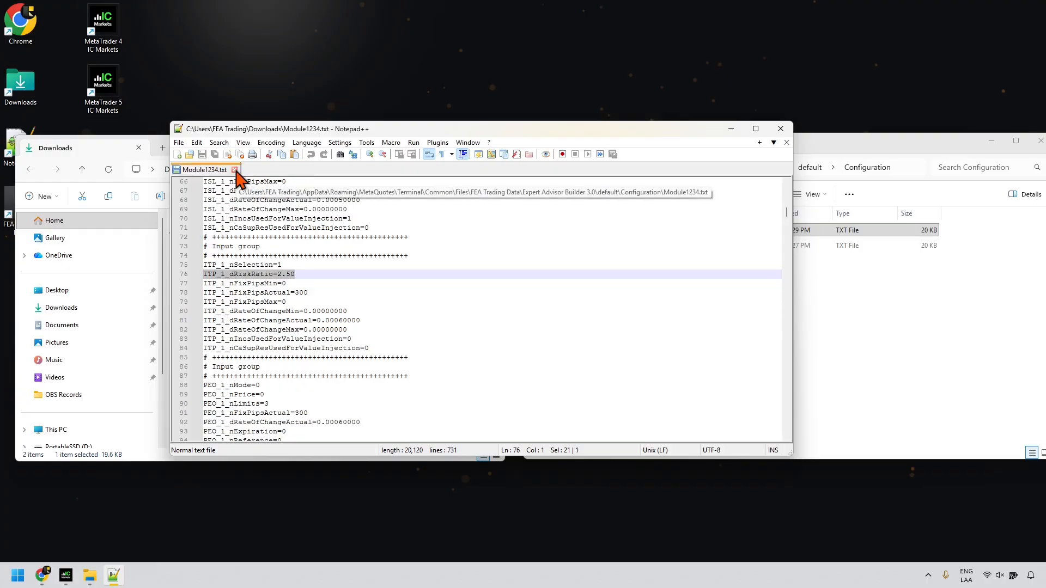
click(235, 170)
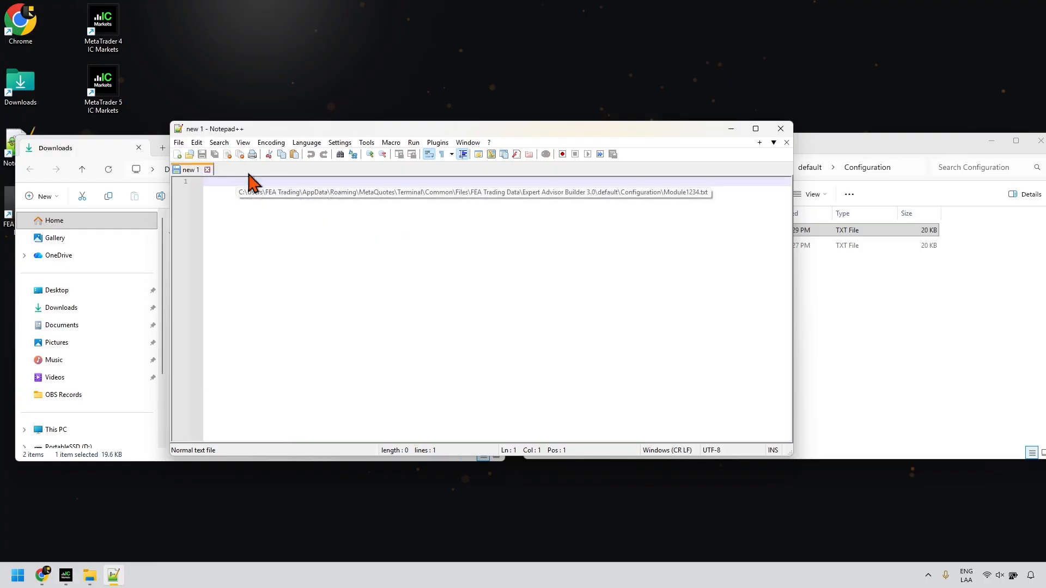
click(780, 131)
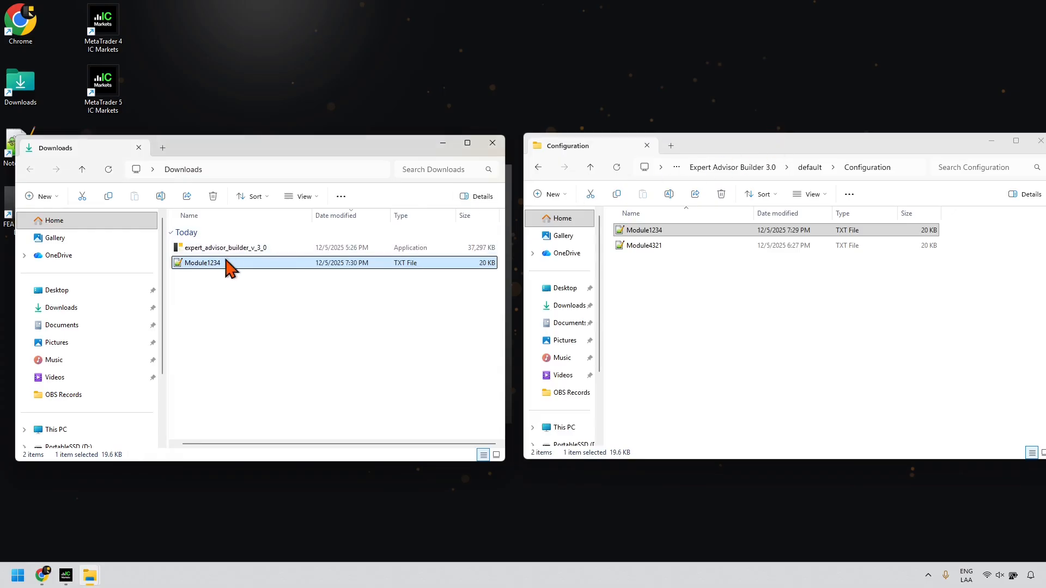
Step: Replace the old Module1234 in the Configuration folder with the newly downloaded one, then return to MetaTrader 4
drag(209, 275, 661, 284)
click(531, 214)
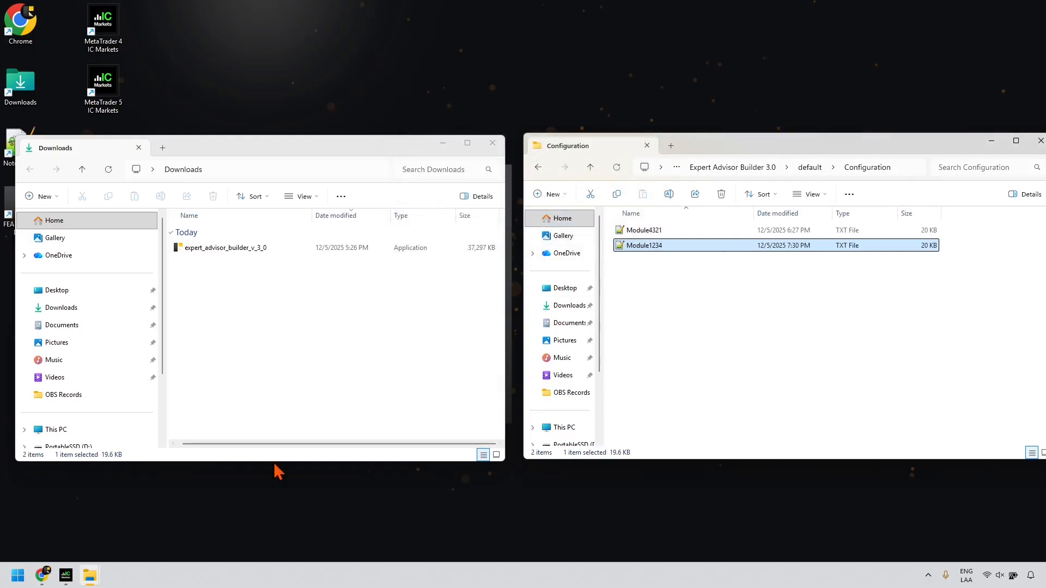
click(66, 576)
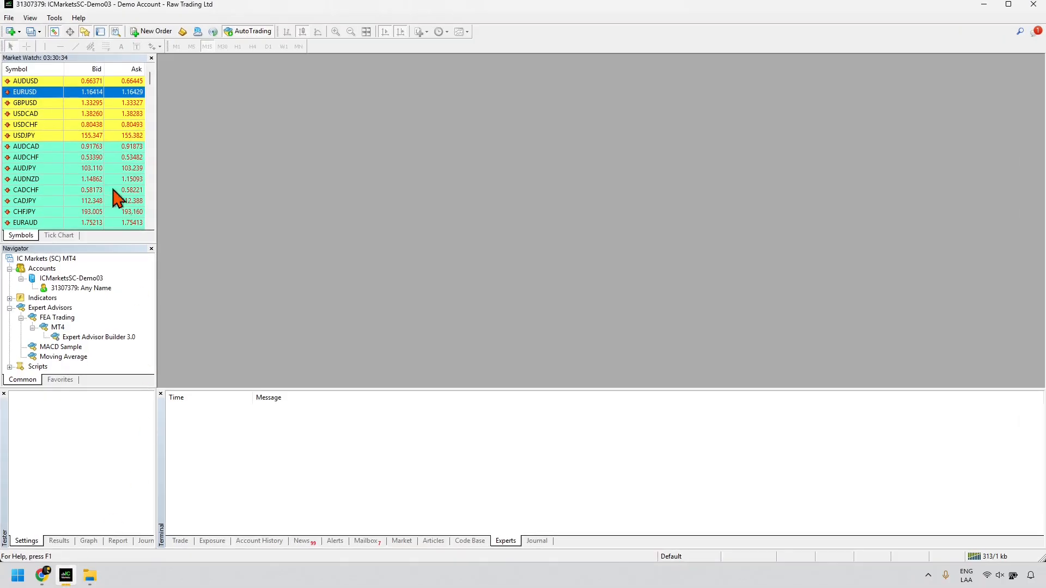
Step: Open a EURUSD chart window from Market Watch and select the Expert Advisor Builder 3.0 expert
right_click(51, 93)
click(88, 111)
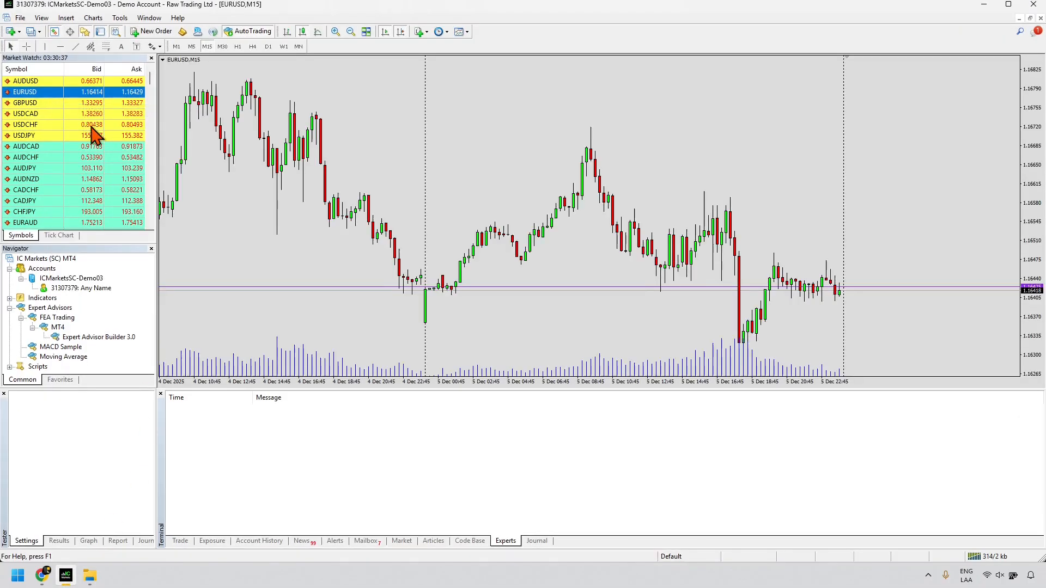
click(84, 337)
Step: Minimize MetaTrader 4 and choose Subscribe for Expert Advisor Builder on the FEA Trading page
click(983, 4)
mouse_move(919, 122)
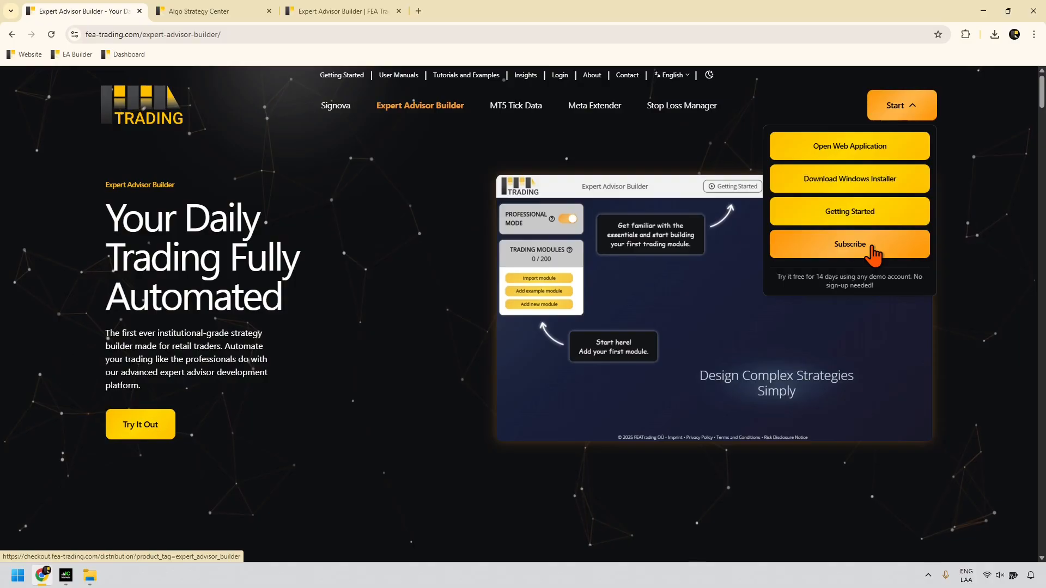
drag(778, 276, 901, 299)
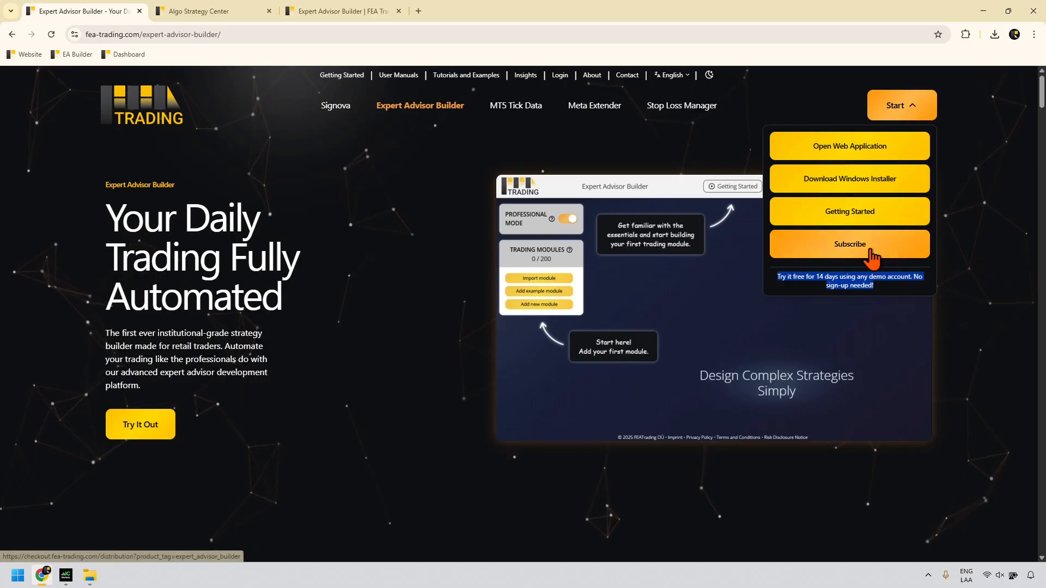
click(851, 247)
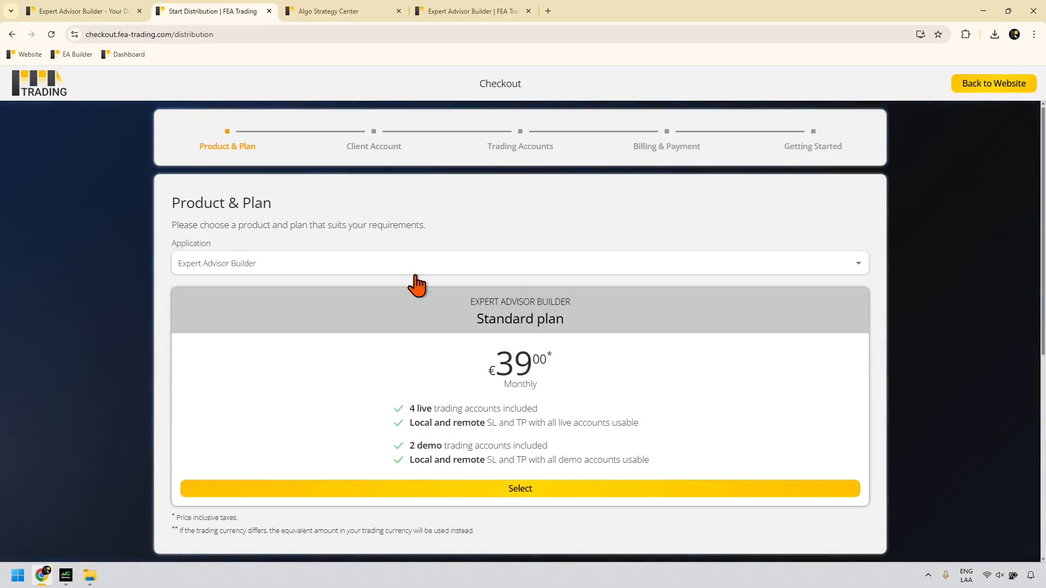
Step: Select the Standard plan, pass the reCAPTCHA check, and continue past the client account step
click(539, 489)
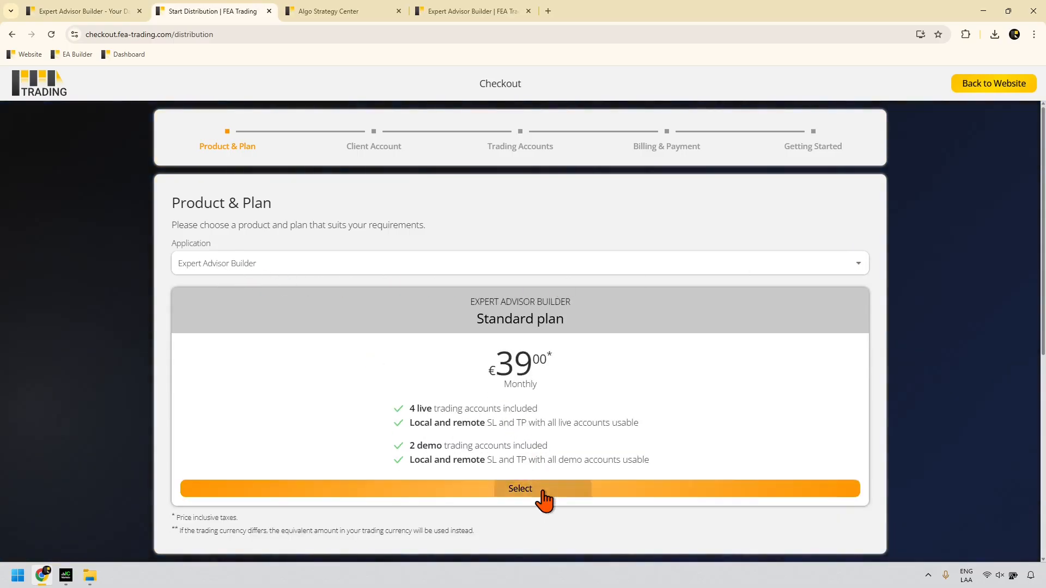
click(452, 352)
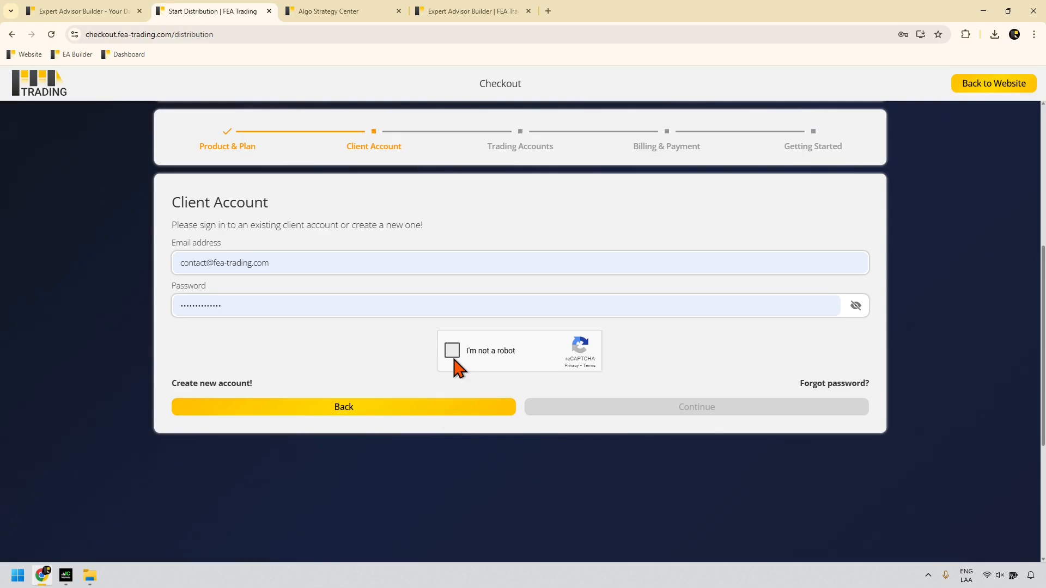
click(599, 412)
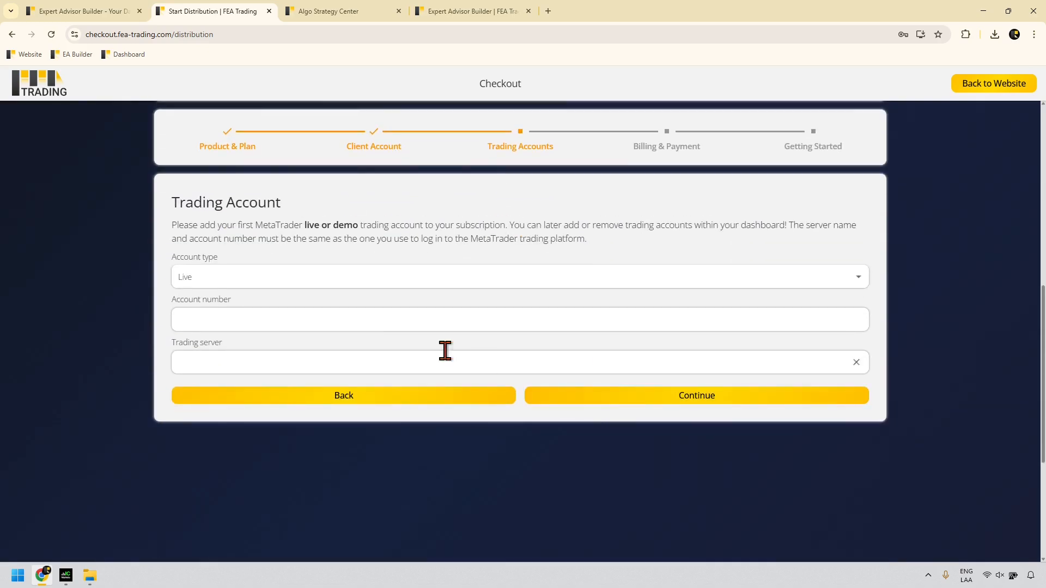
Step: Add a Live trading account with the saved account number on server PUPrimeLive01, then continue to Billing & Payment
click(206, 282)
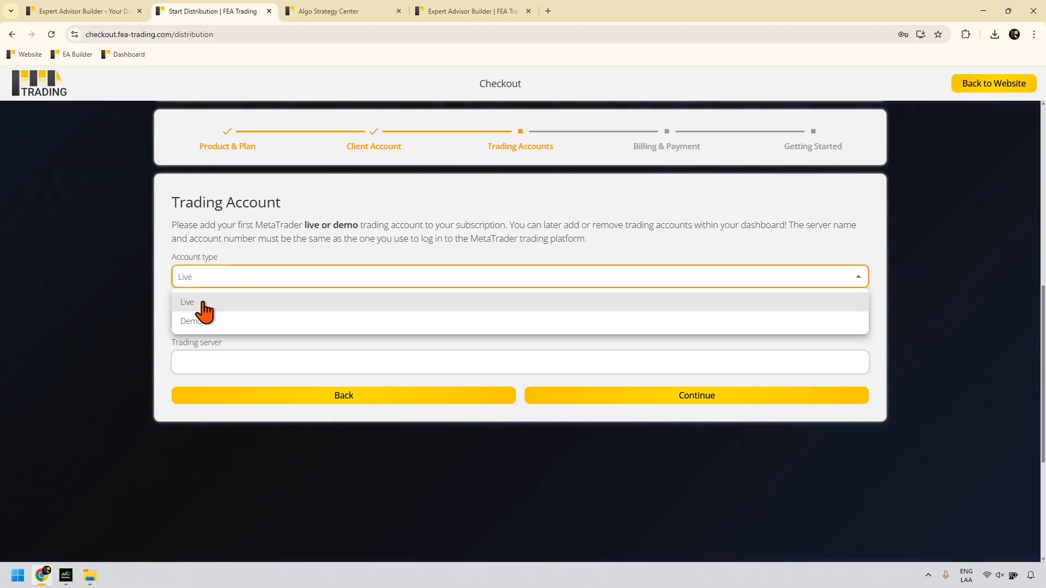
click(334, 257)
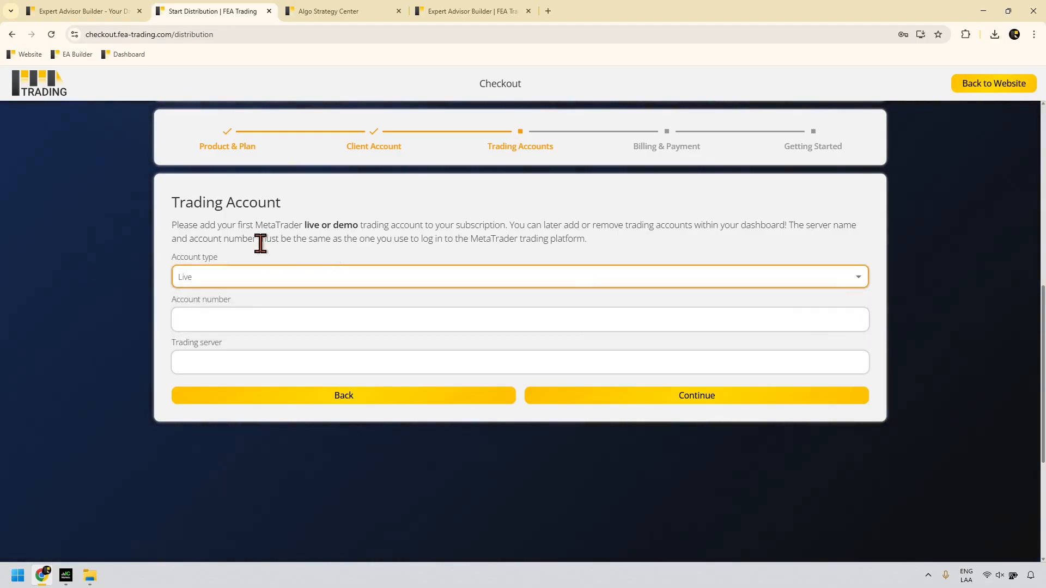
click(207, 317)
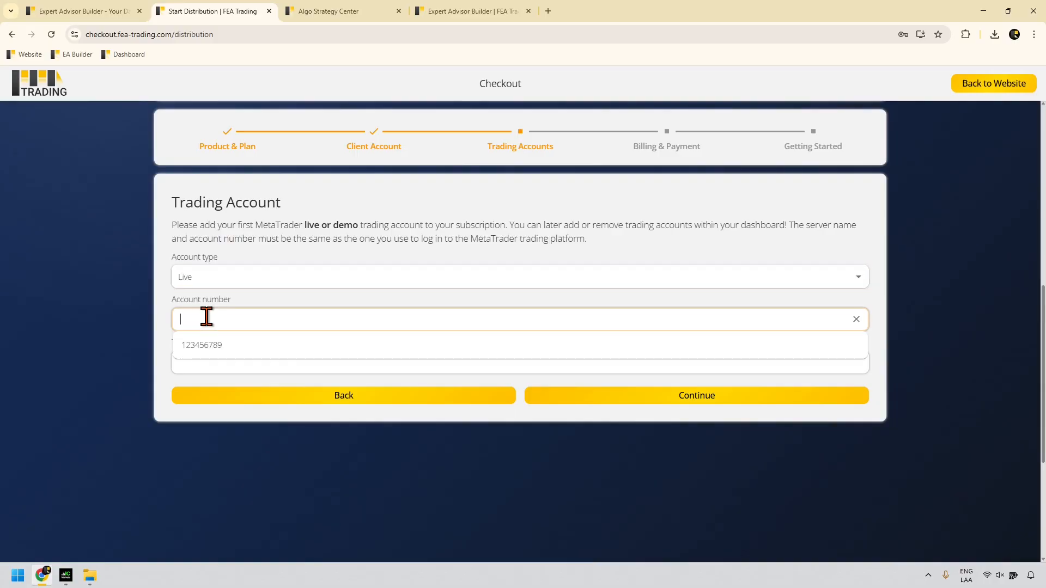
click(202, 346)
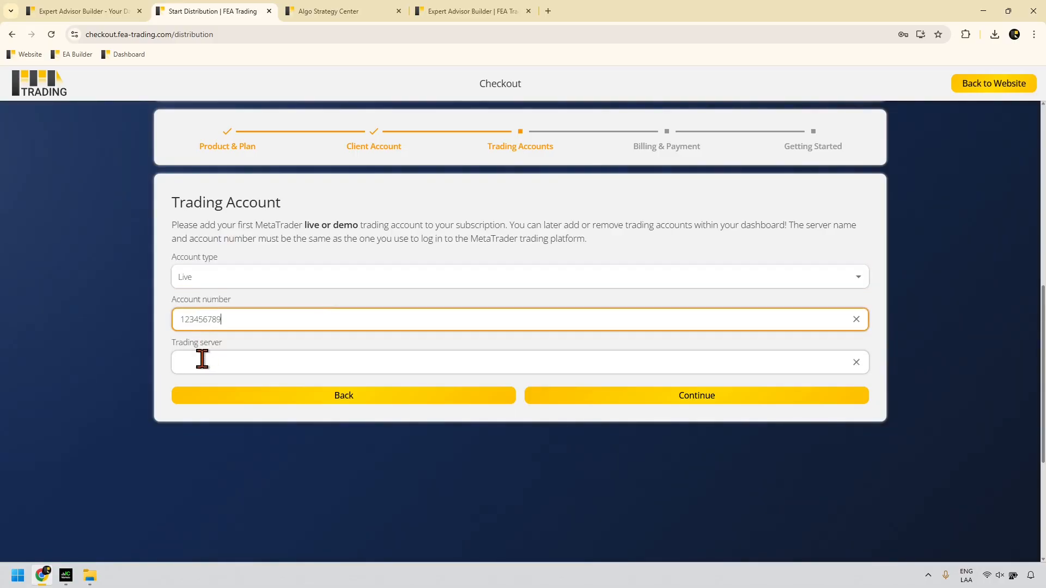
click(204, 361)
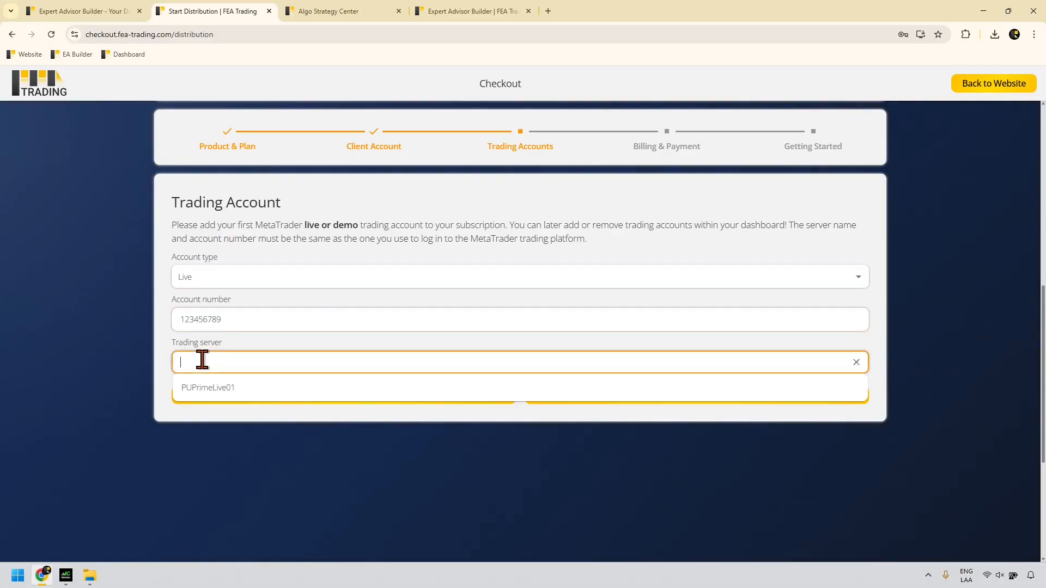
click(198, 392)
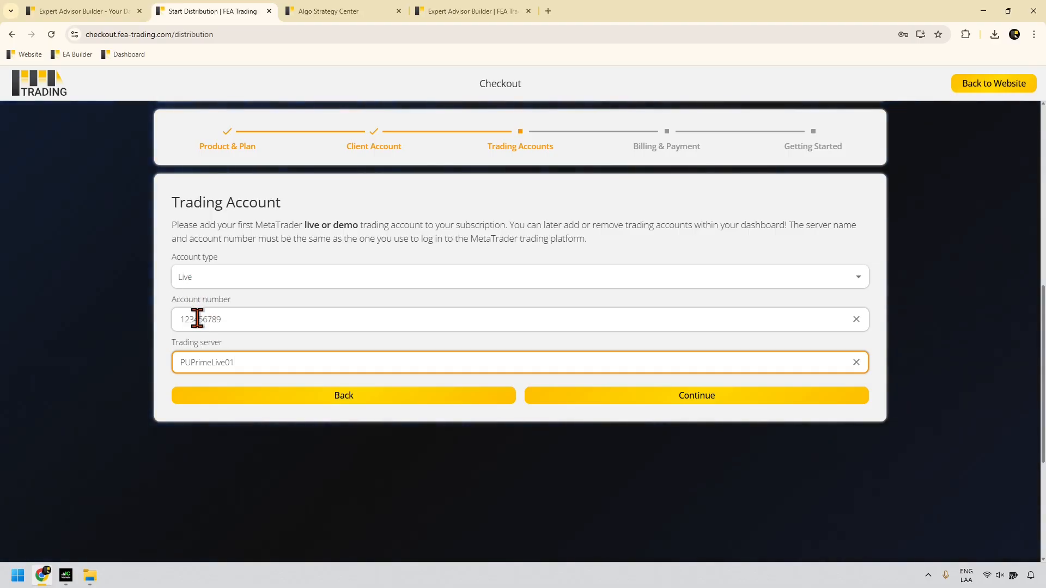
click(697, 398)
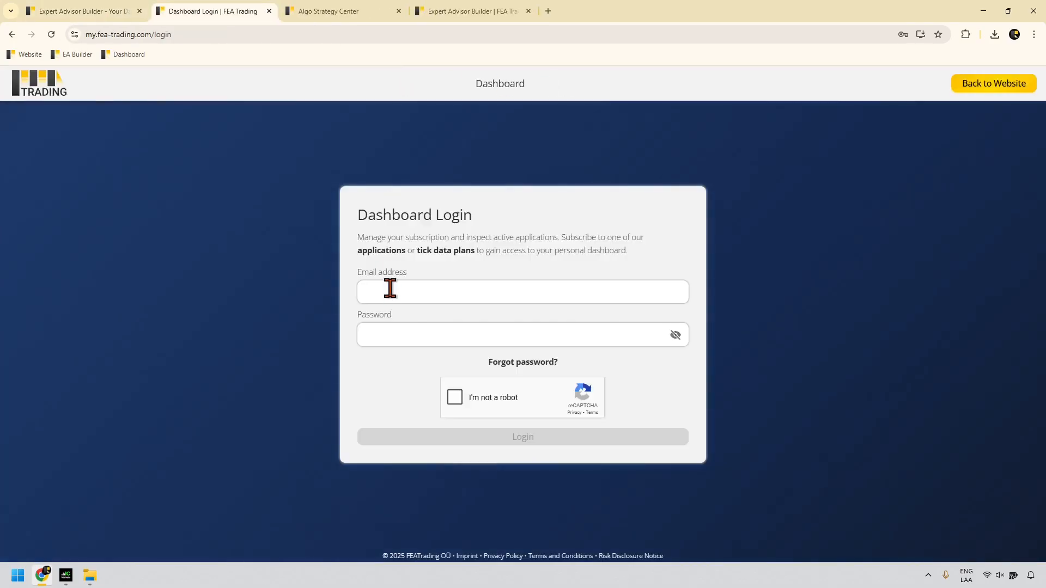
Step: Fill the login form with the saved e-mail and password suggestion and tick the reCAPTCHA box
click(391, 291)
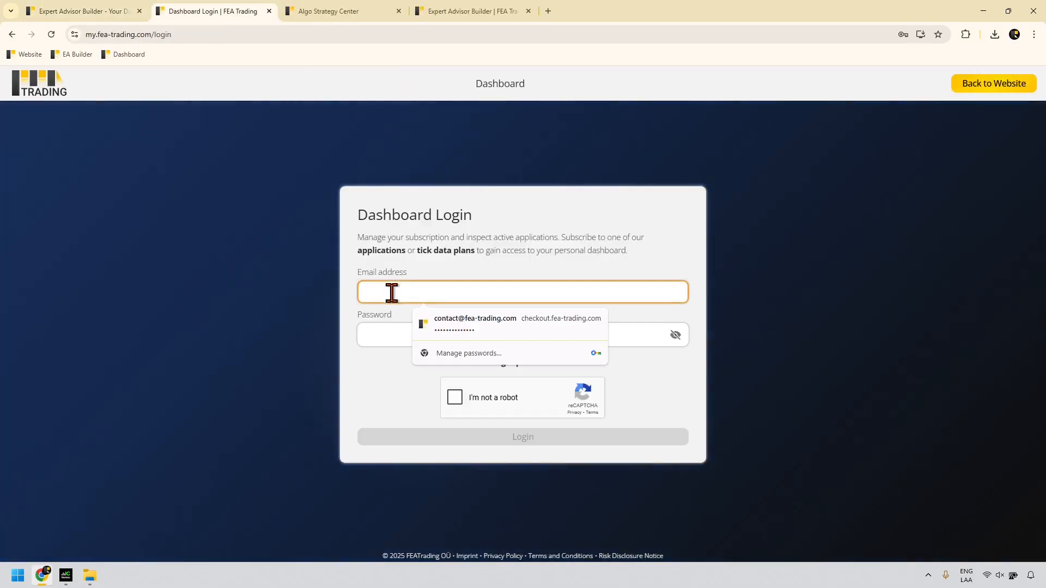
click(467, 327)
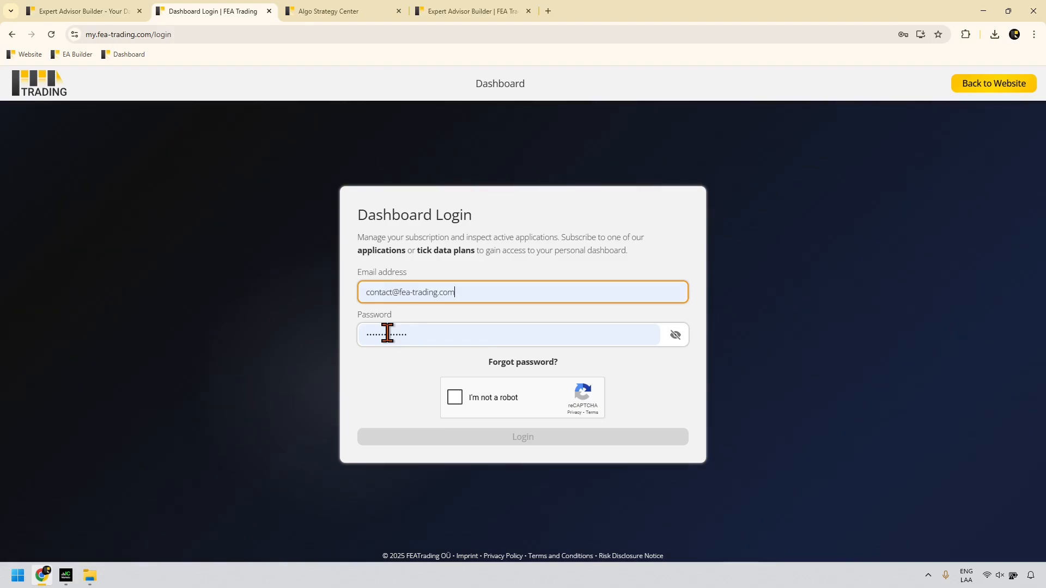
click(455, 396)
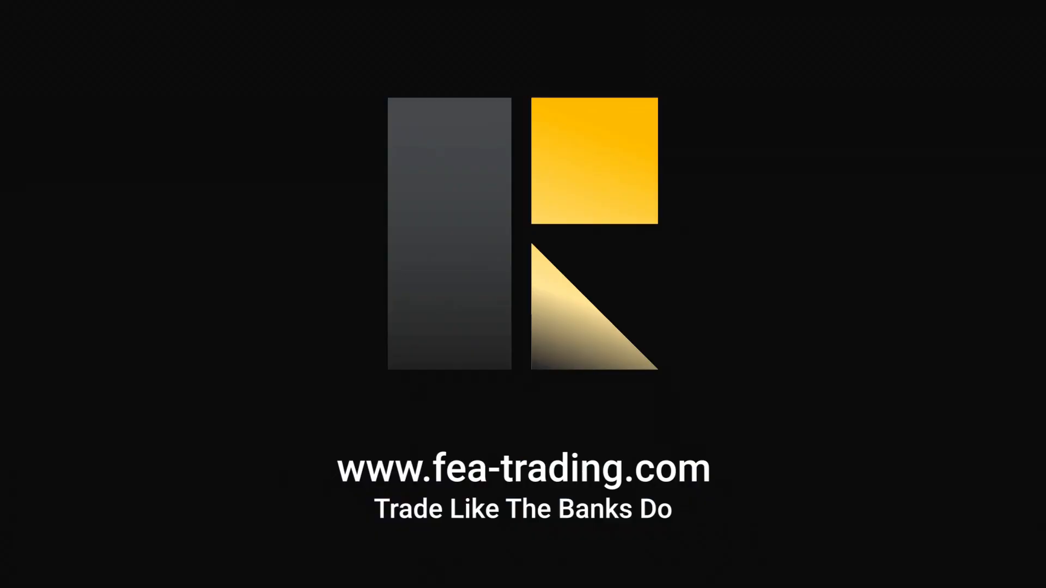